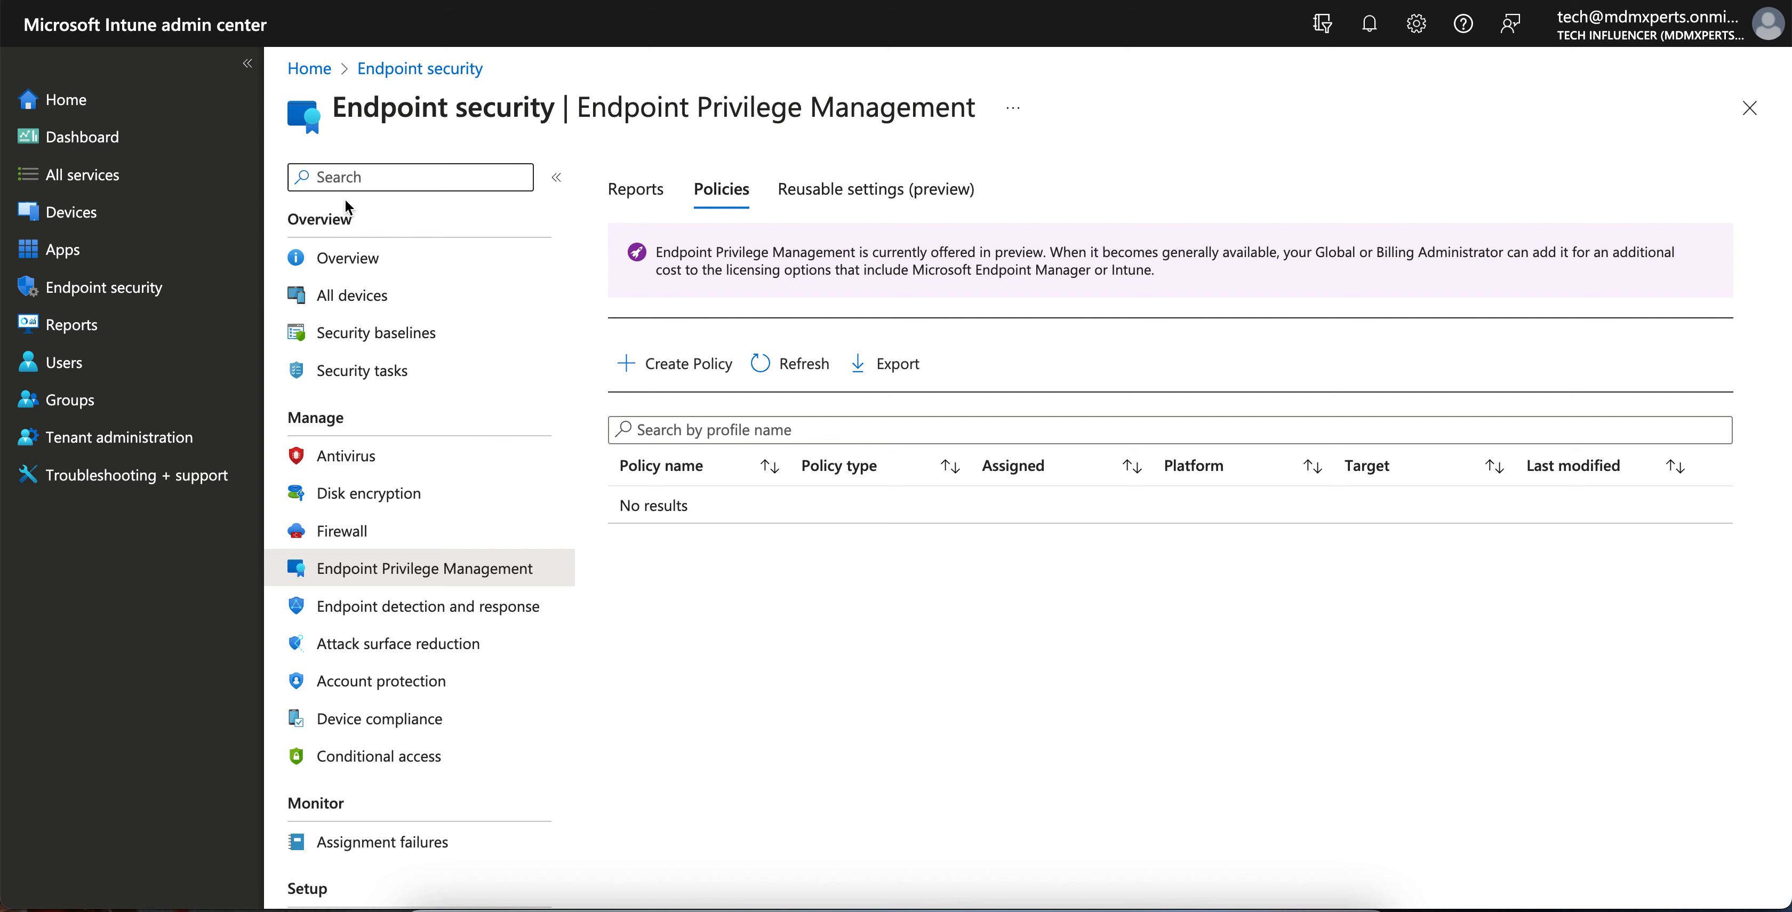
- Go through Devices > Endpoint security to Endpoint Privilege Management and begin a new policy
{"action": "left_click", "coordinate": [160, 215]}
{"action": "left_click", "coordinate": [144, 288]}
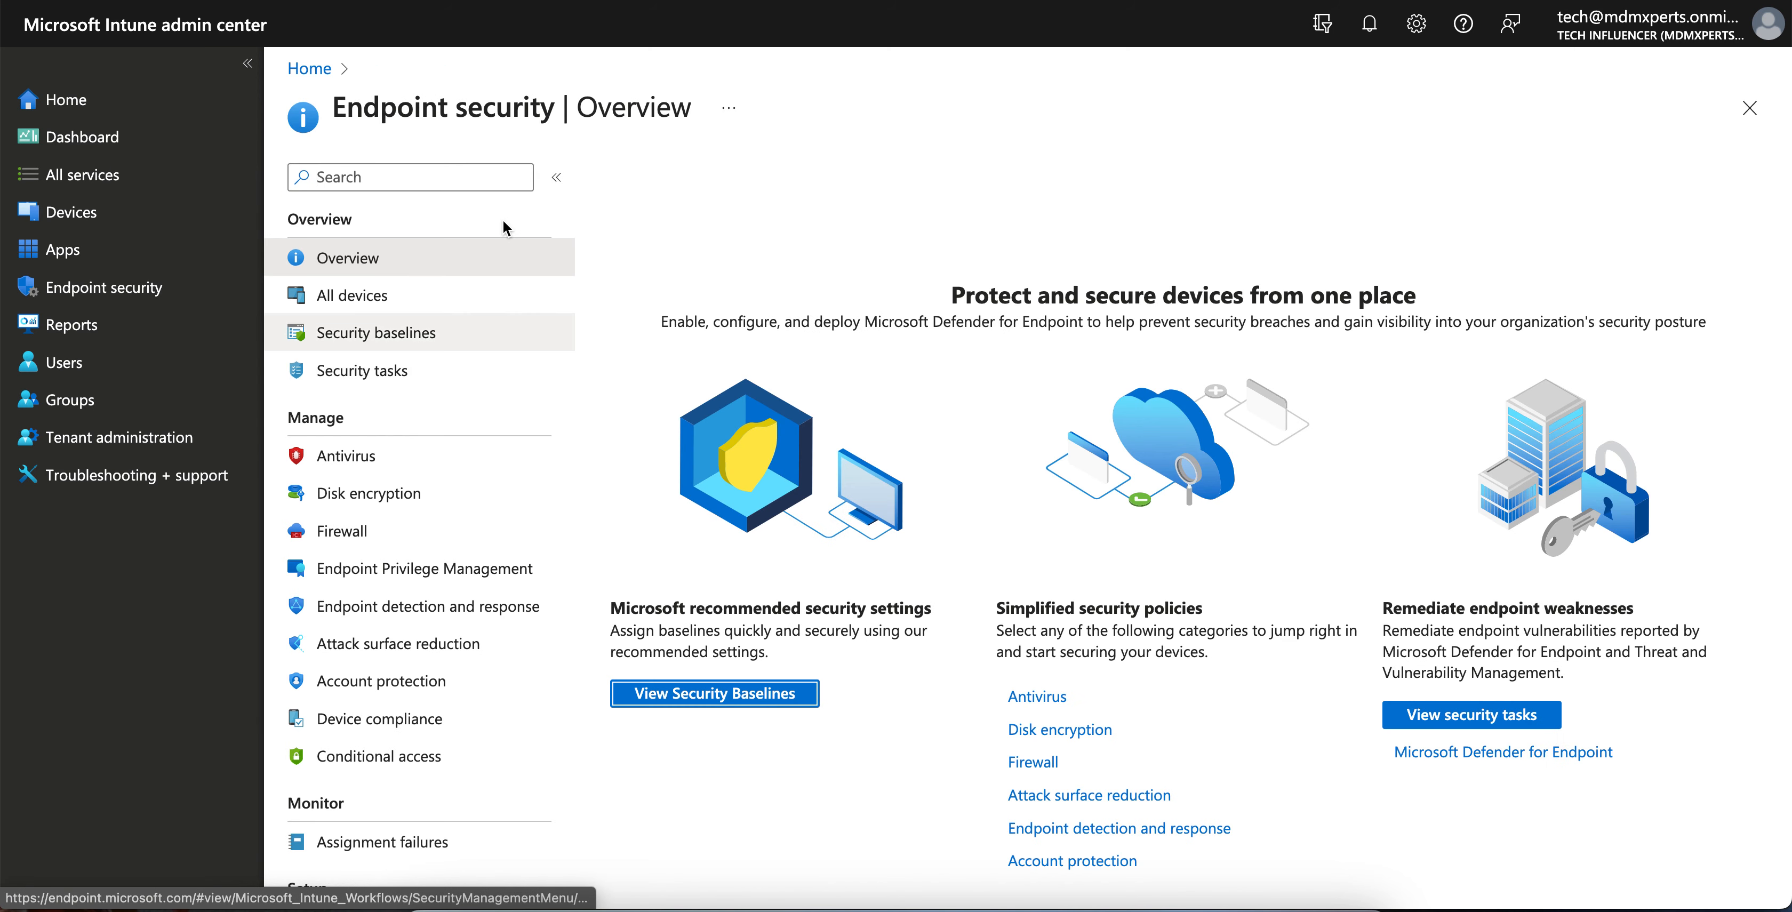
{"action": "left_click", "coordinate": [367, 571]}
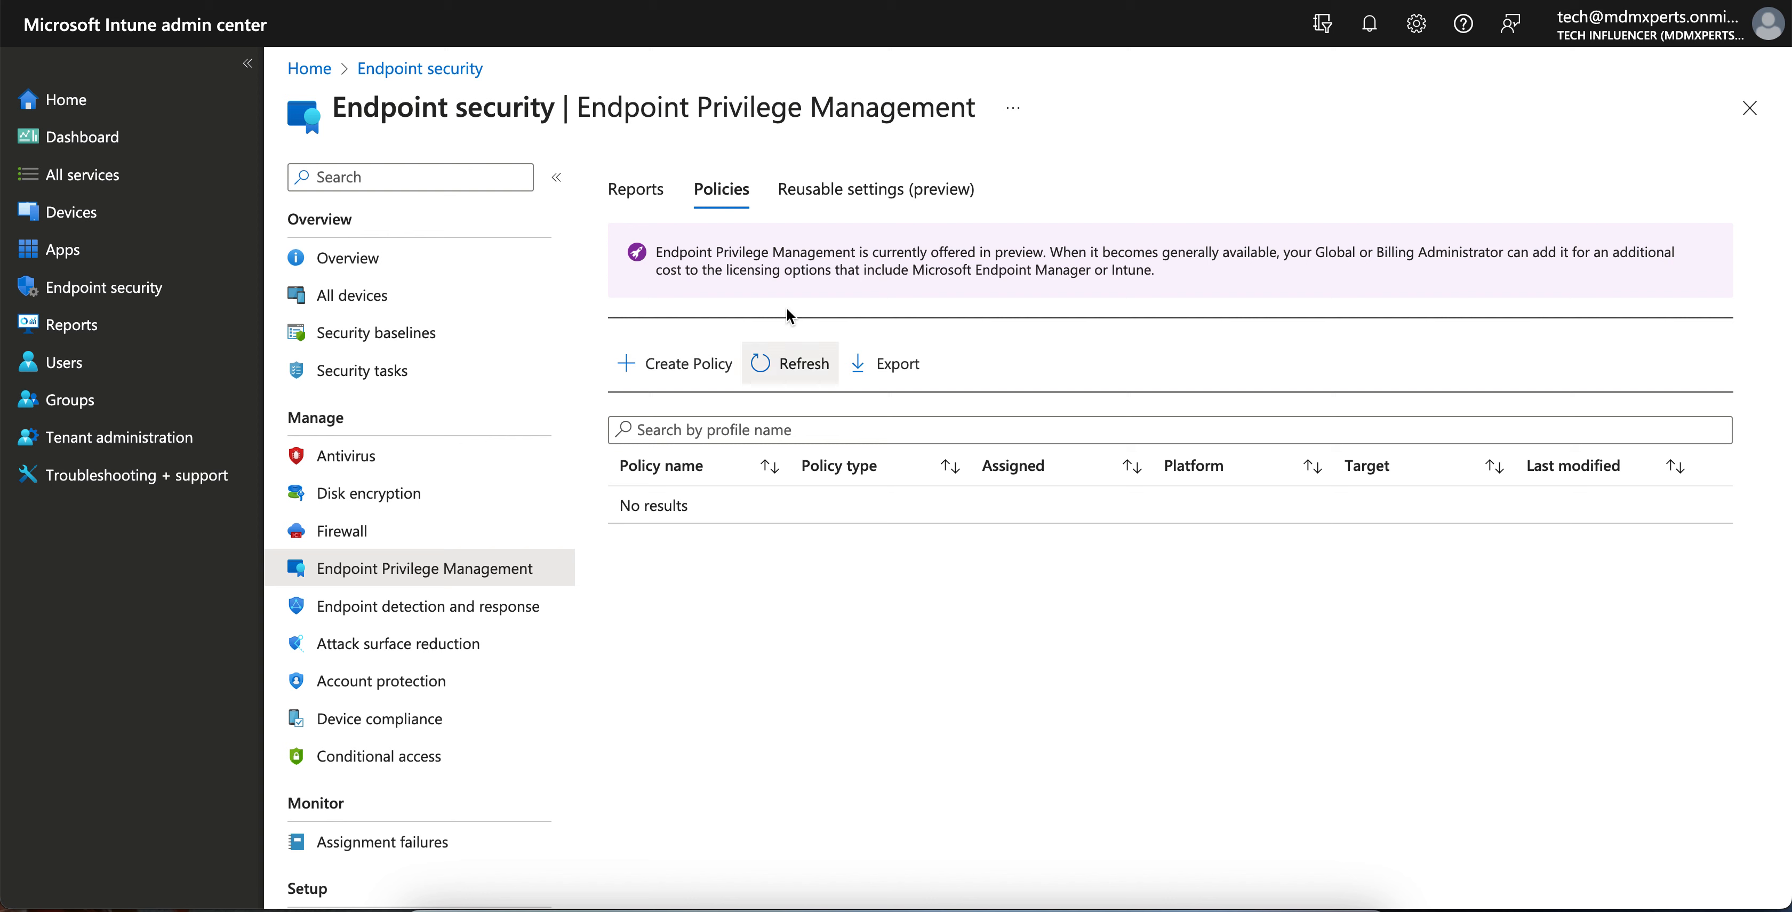
{"action": "left_click", "coordinate": [674, 376]}
- Create a Windows 10 and later profile of type Elevation settings policy
{"action": "left_click", "coordinate": [1244, 201]}
{"action": "left_click", "coordinate": [1257, 236]}
{"action": "left_click", "coordinate": [1303, 254]}
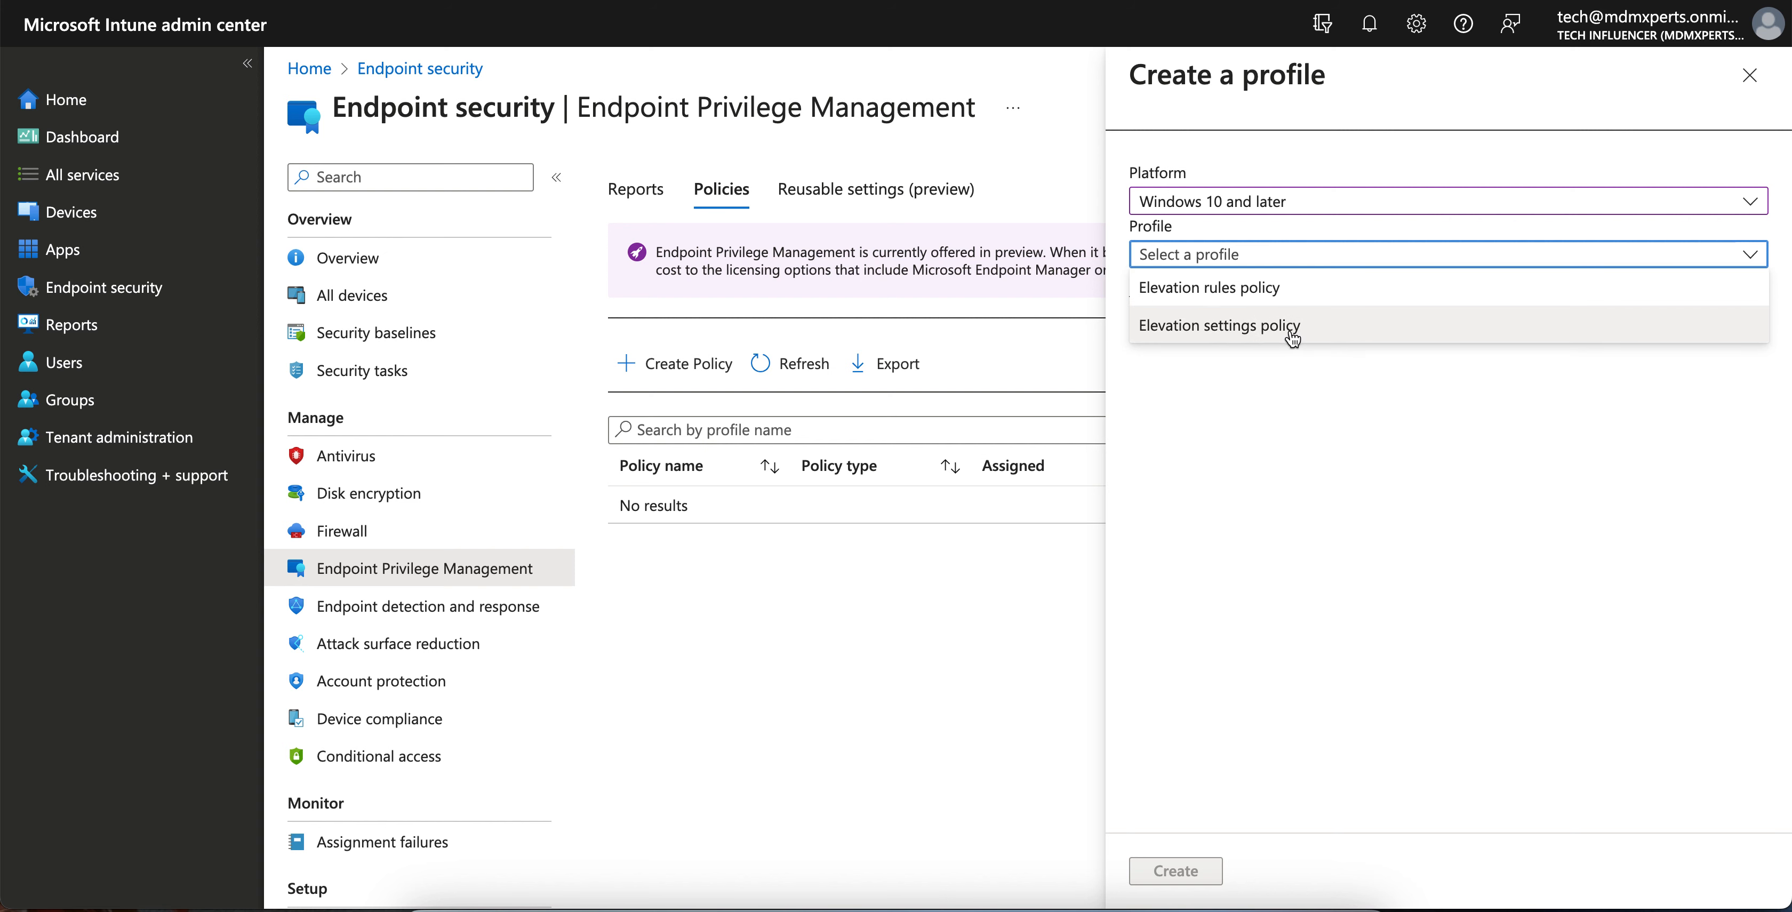
{"action": "left_click", "coordinate": [1344, 338]}
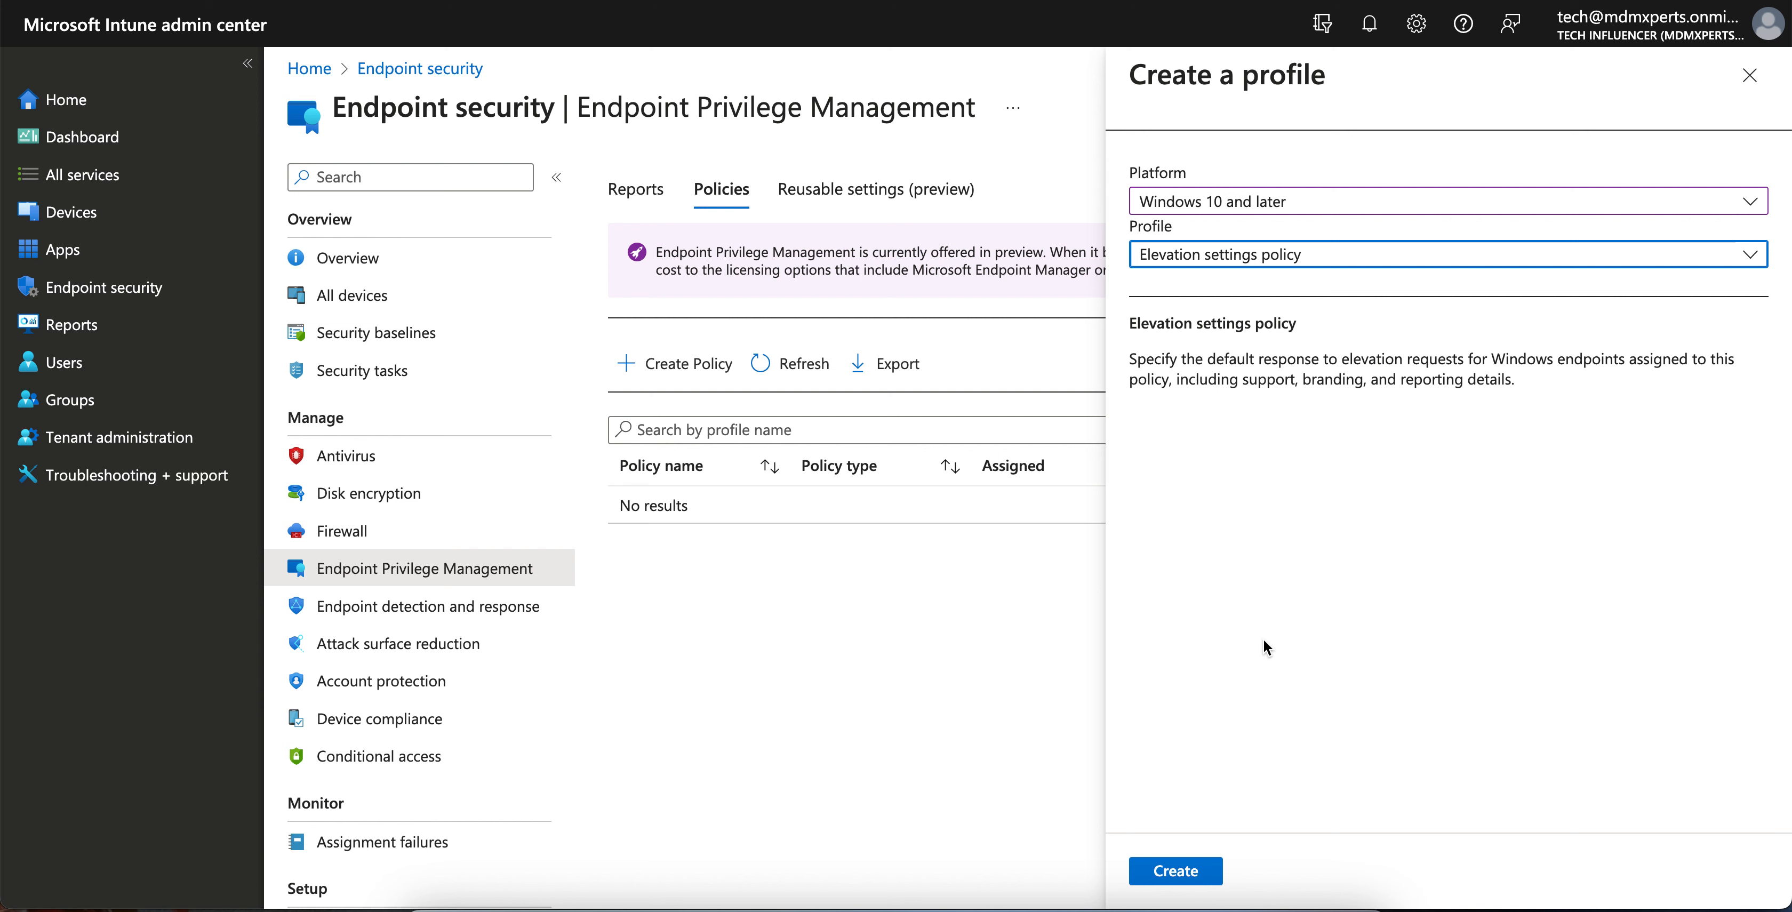
{"action": "left_click", "coordinate": [1211, 877]}
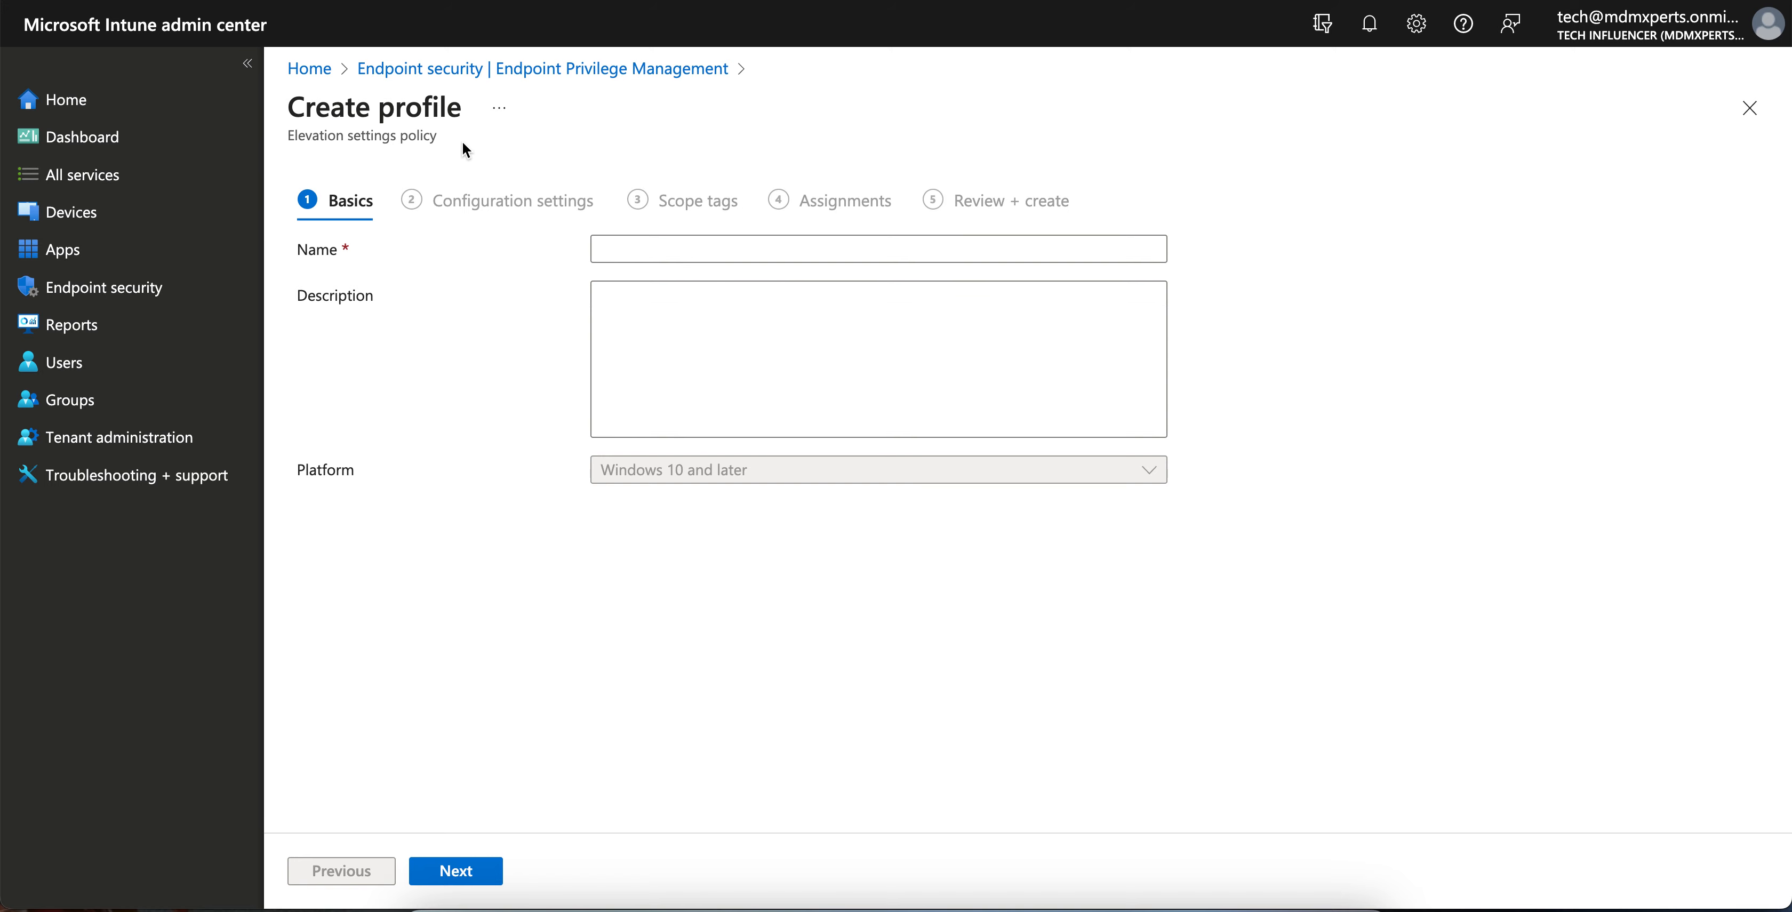
- Name the policy 'Elevation settings policy' and continue to configuration settings
{"action": "left_click_drag", "start_coordinate": [462, 142], "coordinate": [292, 136]}
{"action": "key", "text": "ctrl+c"}
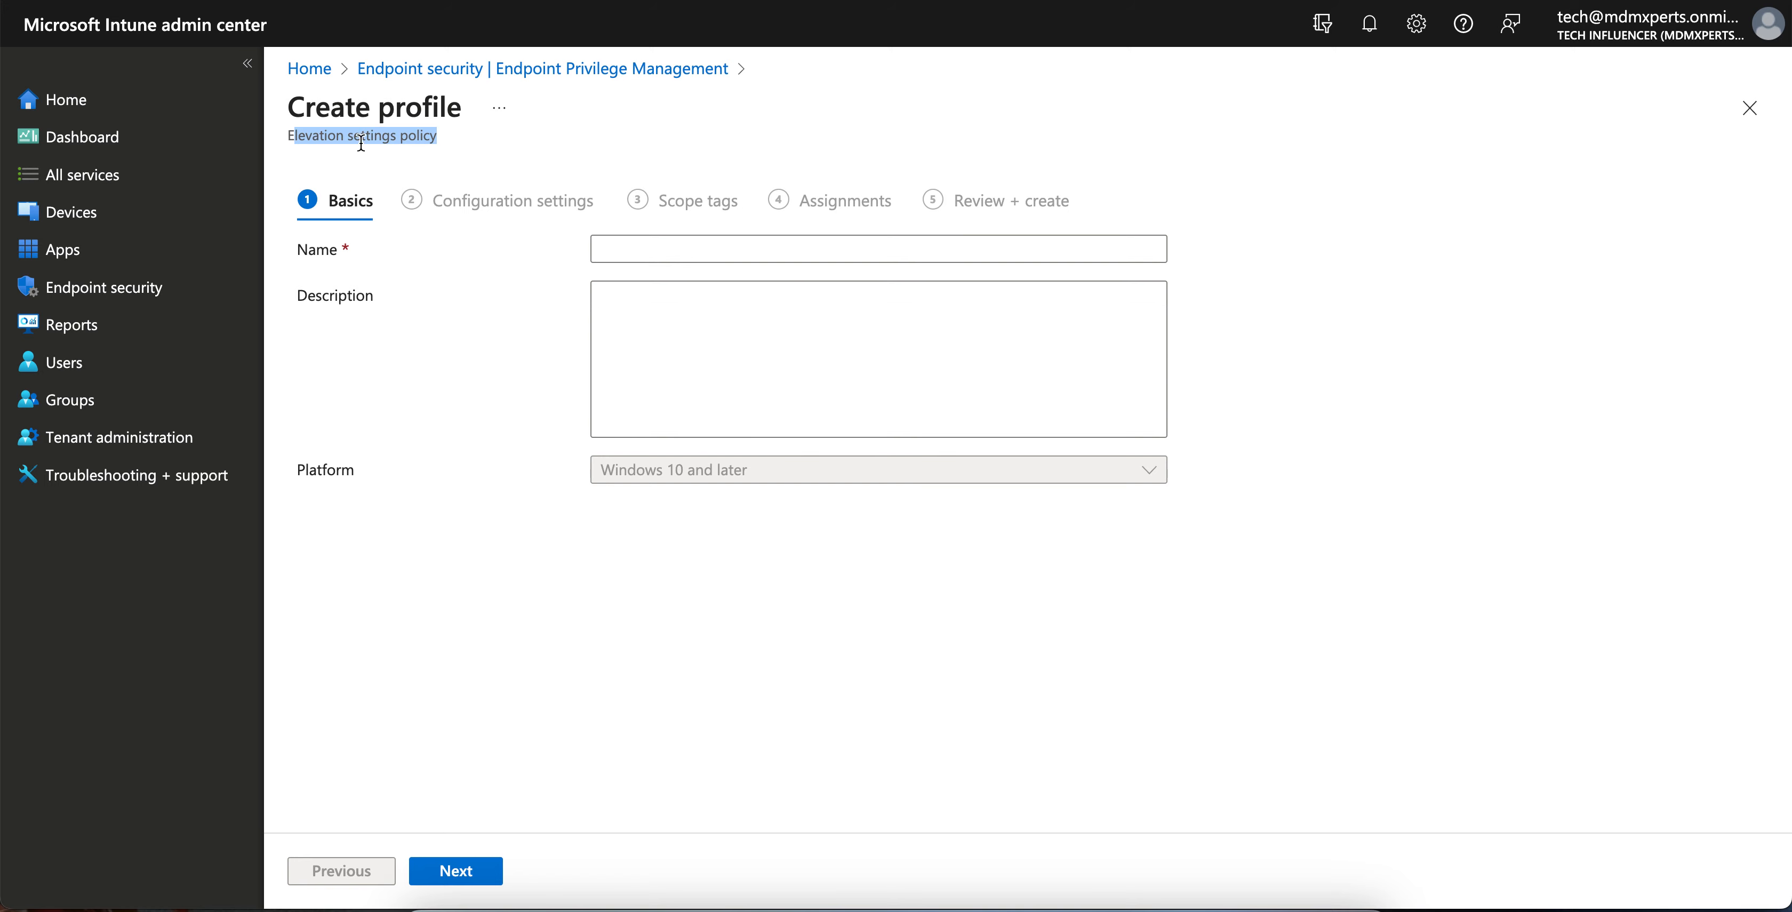
{"action": "left_click", "coordinate": [596, 248]}
{"action": "key", "text": "ctrl+v"}
{"action": "left_click", "coordinate": [599, 247]}
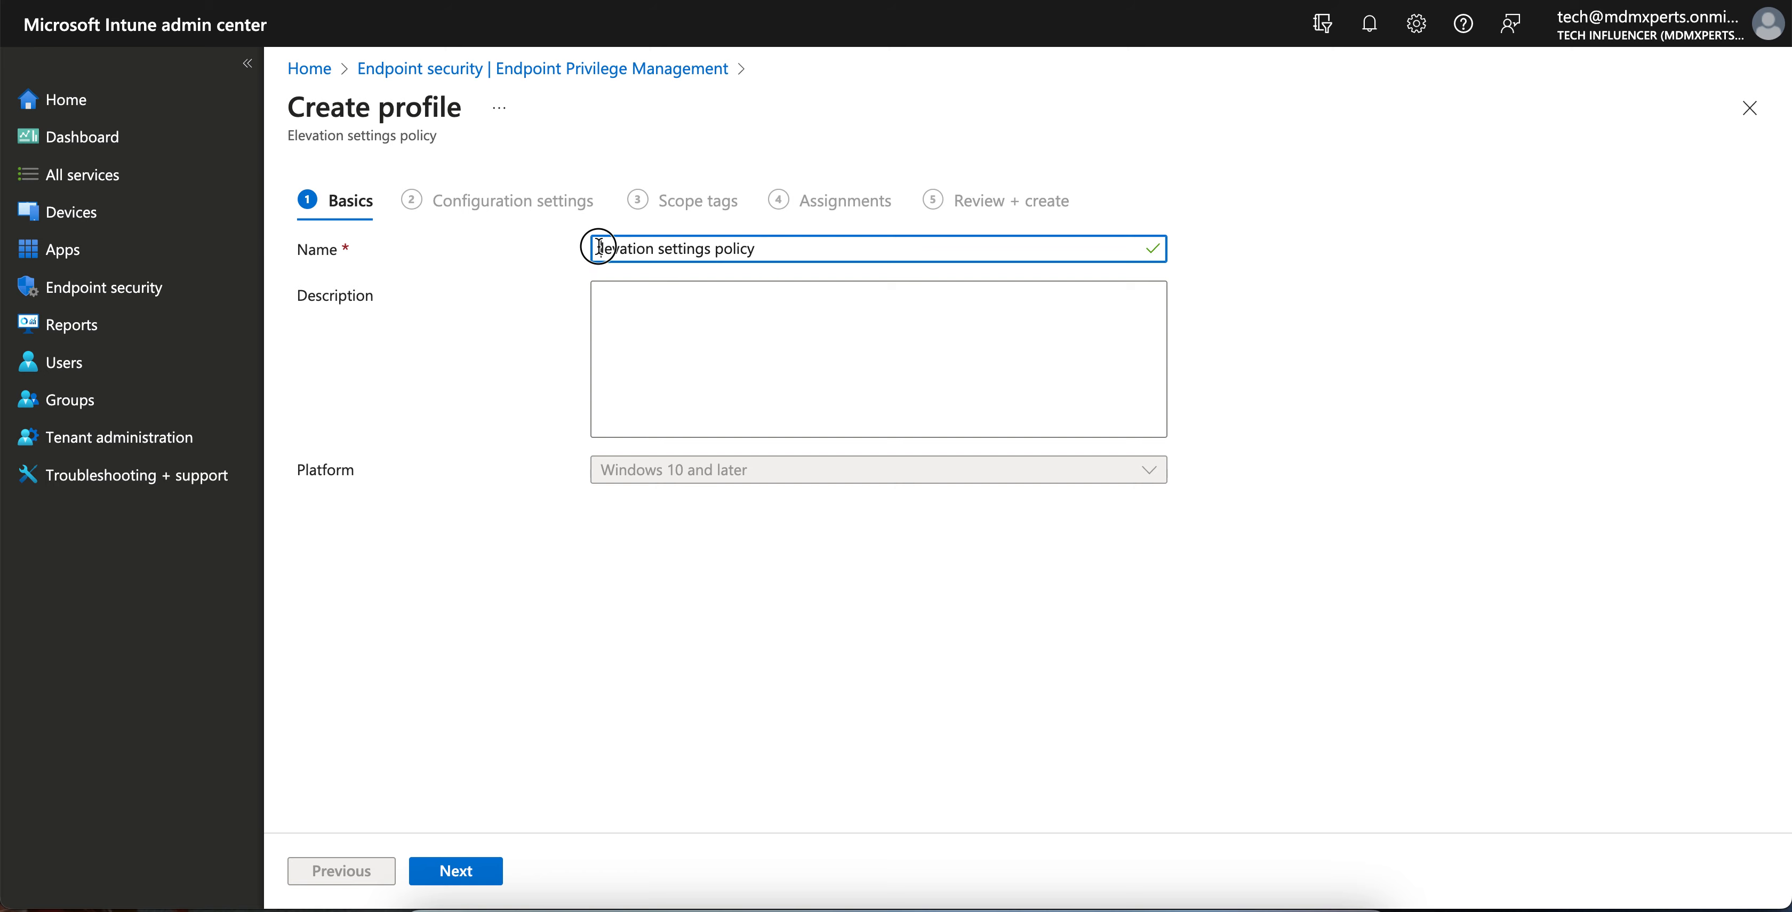
{"action": "type", "text": "E"}
{"action": "left_click", "coordinate": [780, 337]}
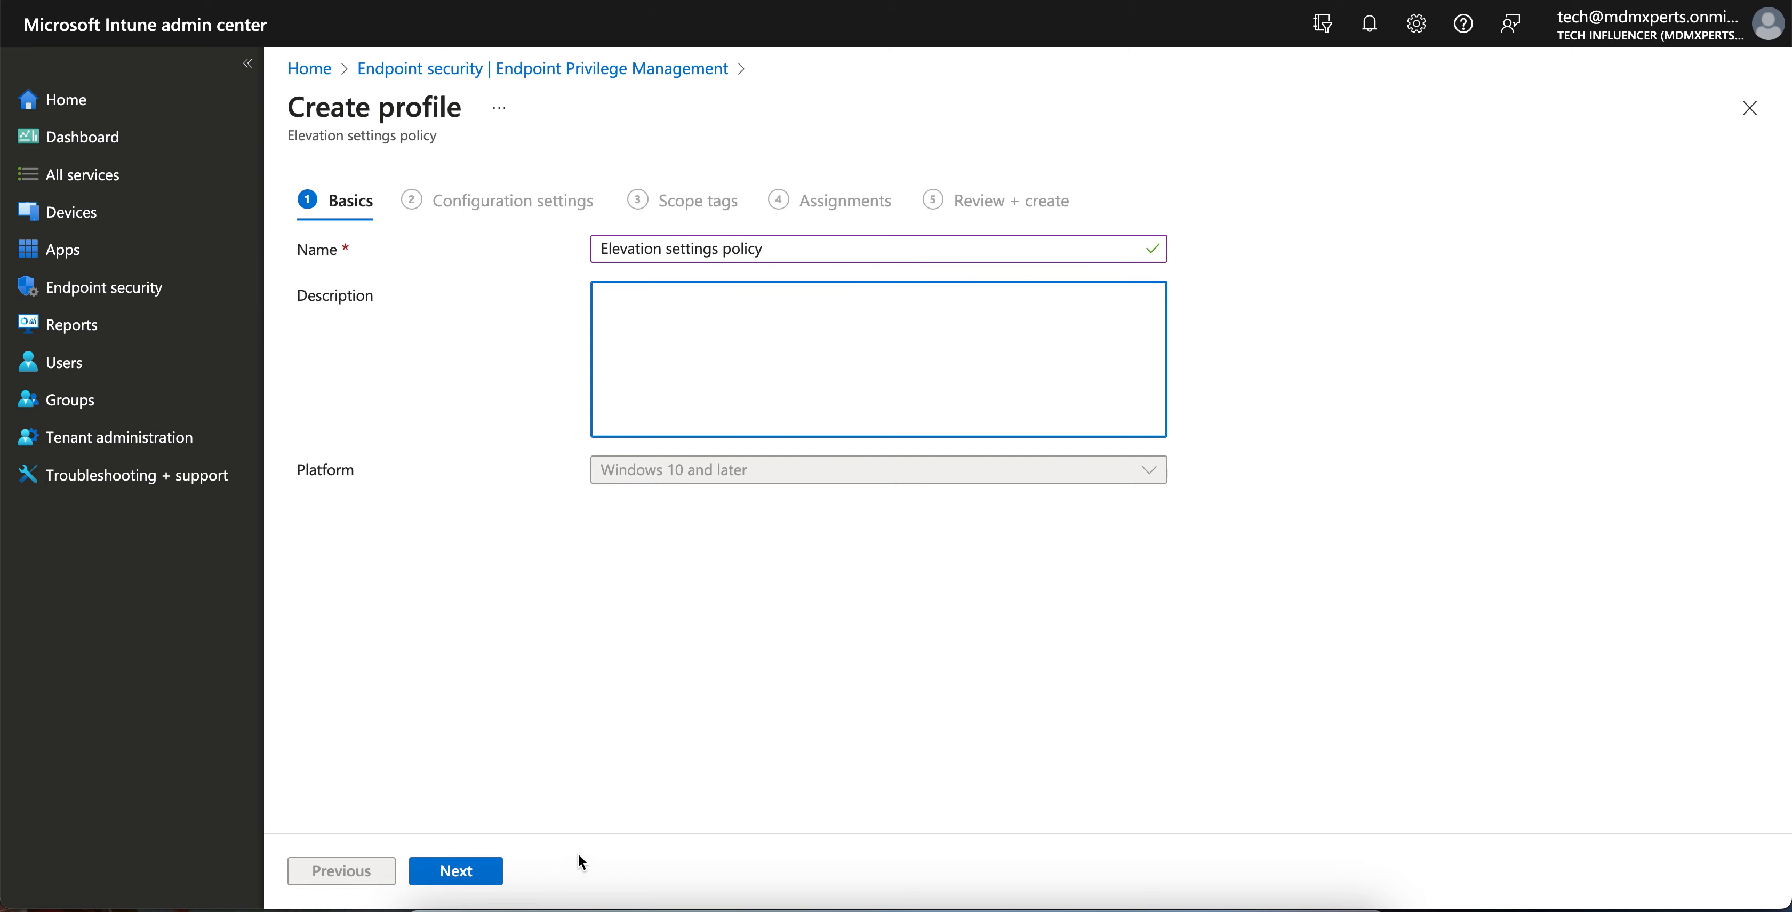
{"action": "left_click", "coordinate": [480, 870]}
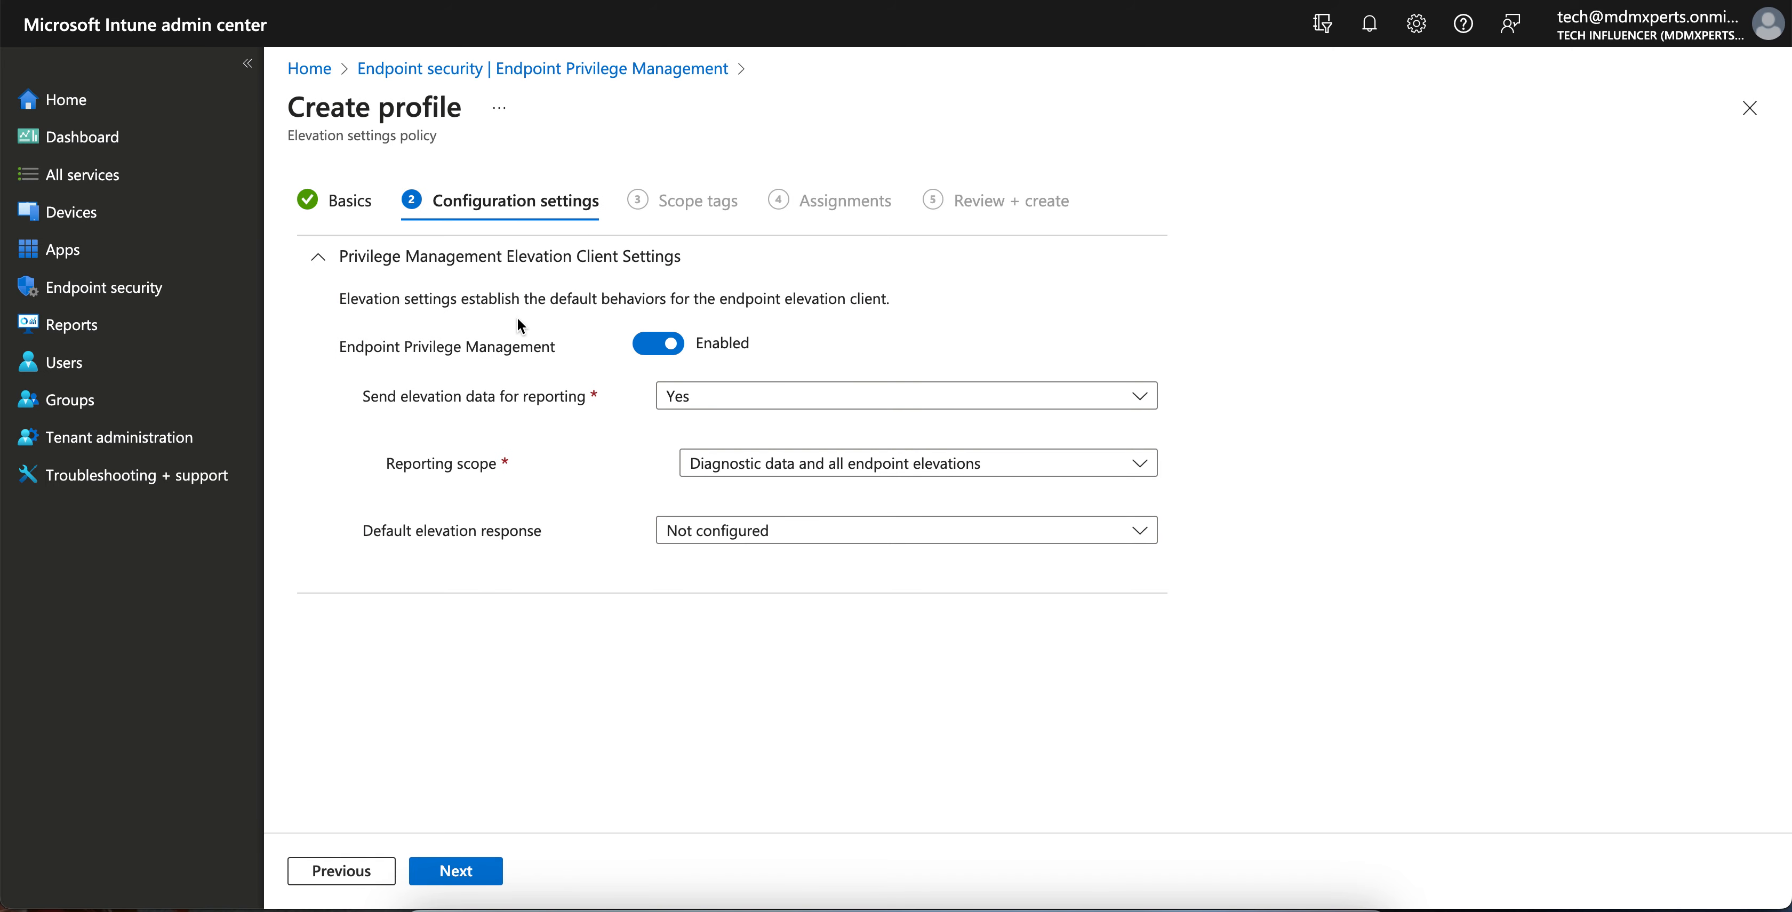
{"action": "left_click", "coordinate": [654, 348]}
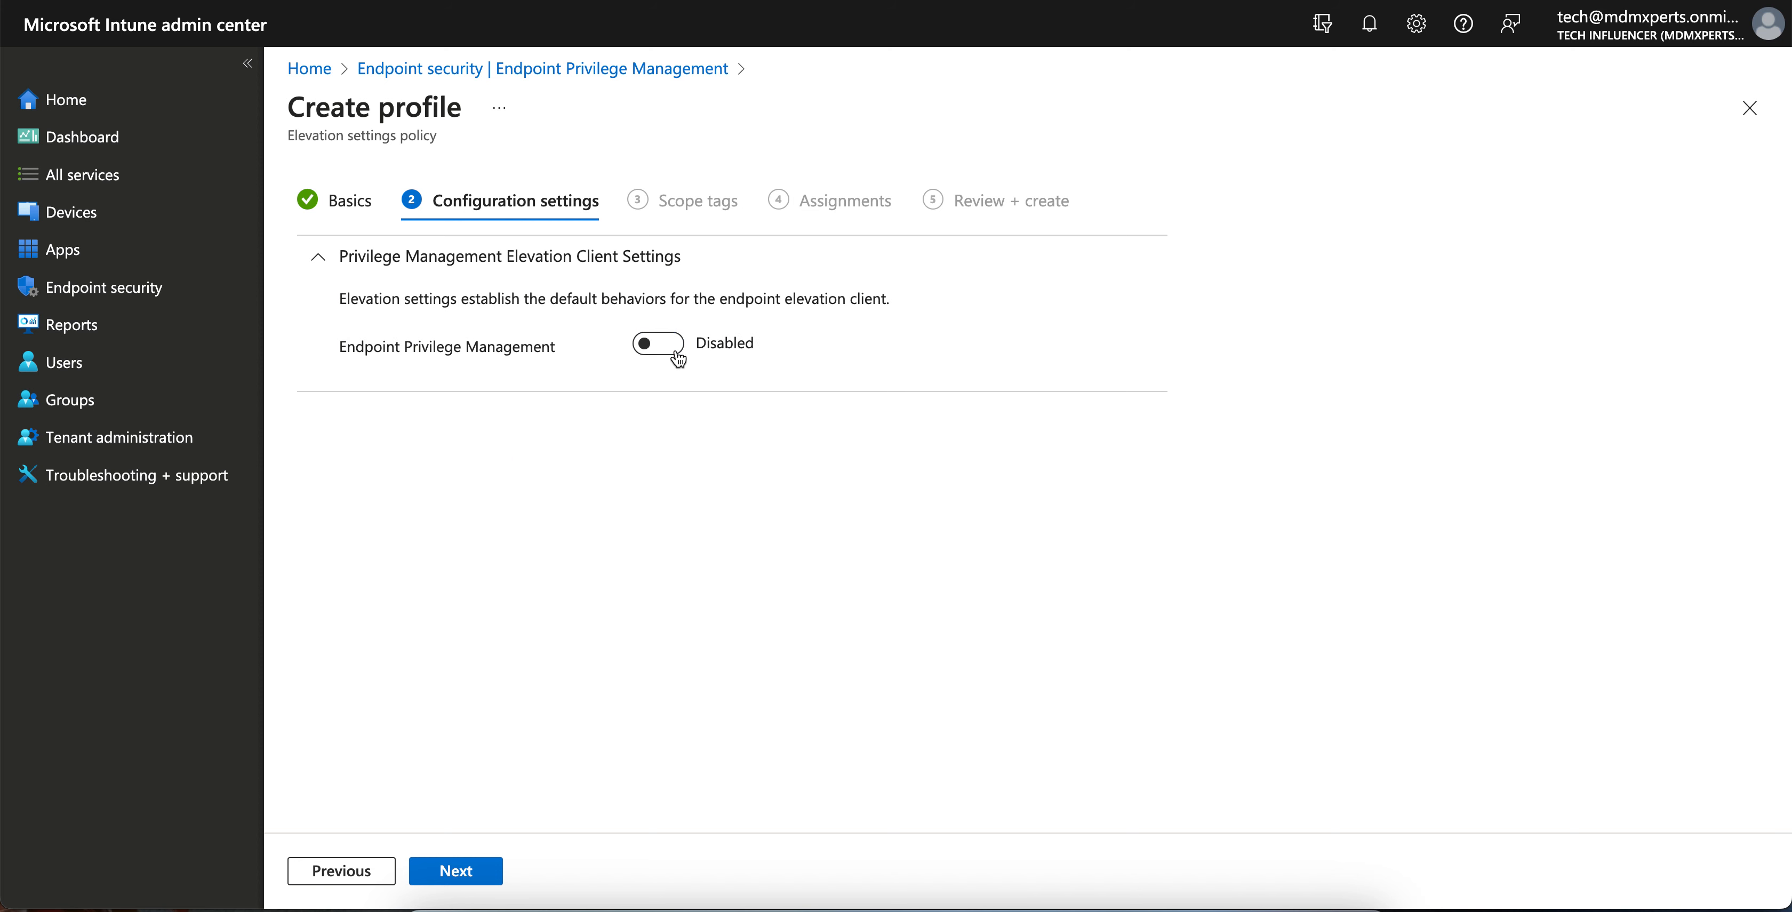
{"action": "left_click", "coordinate": [659, 347]}
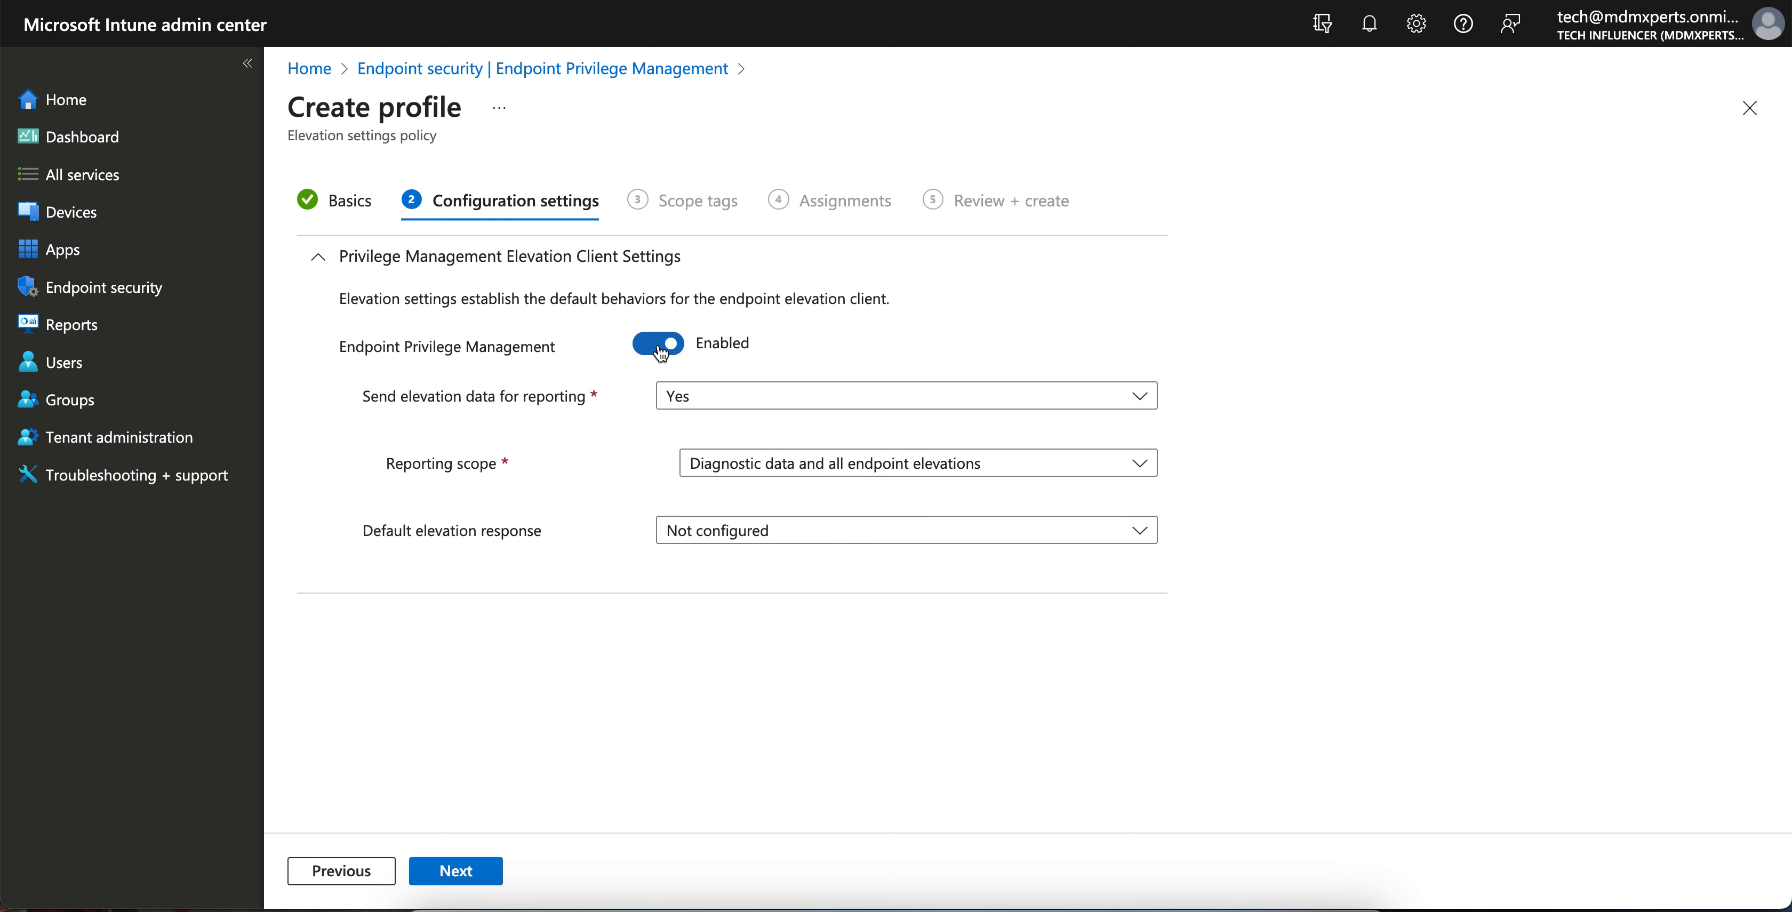
{"action": "left_click", "coordinate": [658, 348]}
{"action": "left_click", "coordinate": [658, 348]}
{"action": "left_click", "coordinate": [720, 401]}
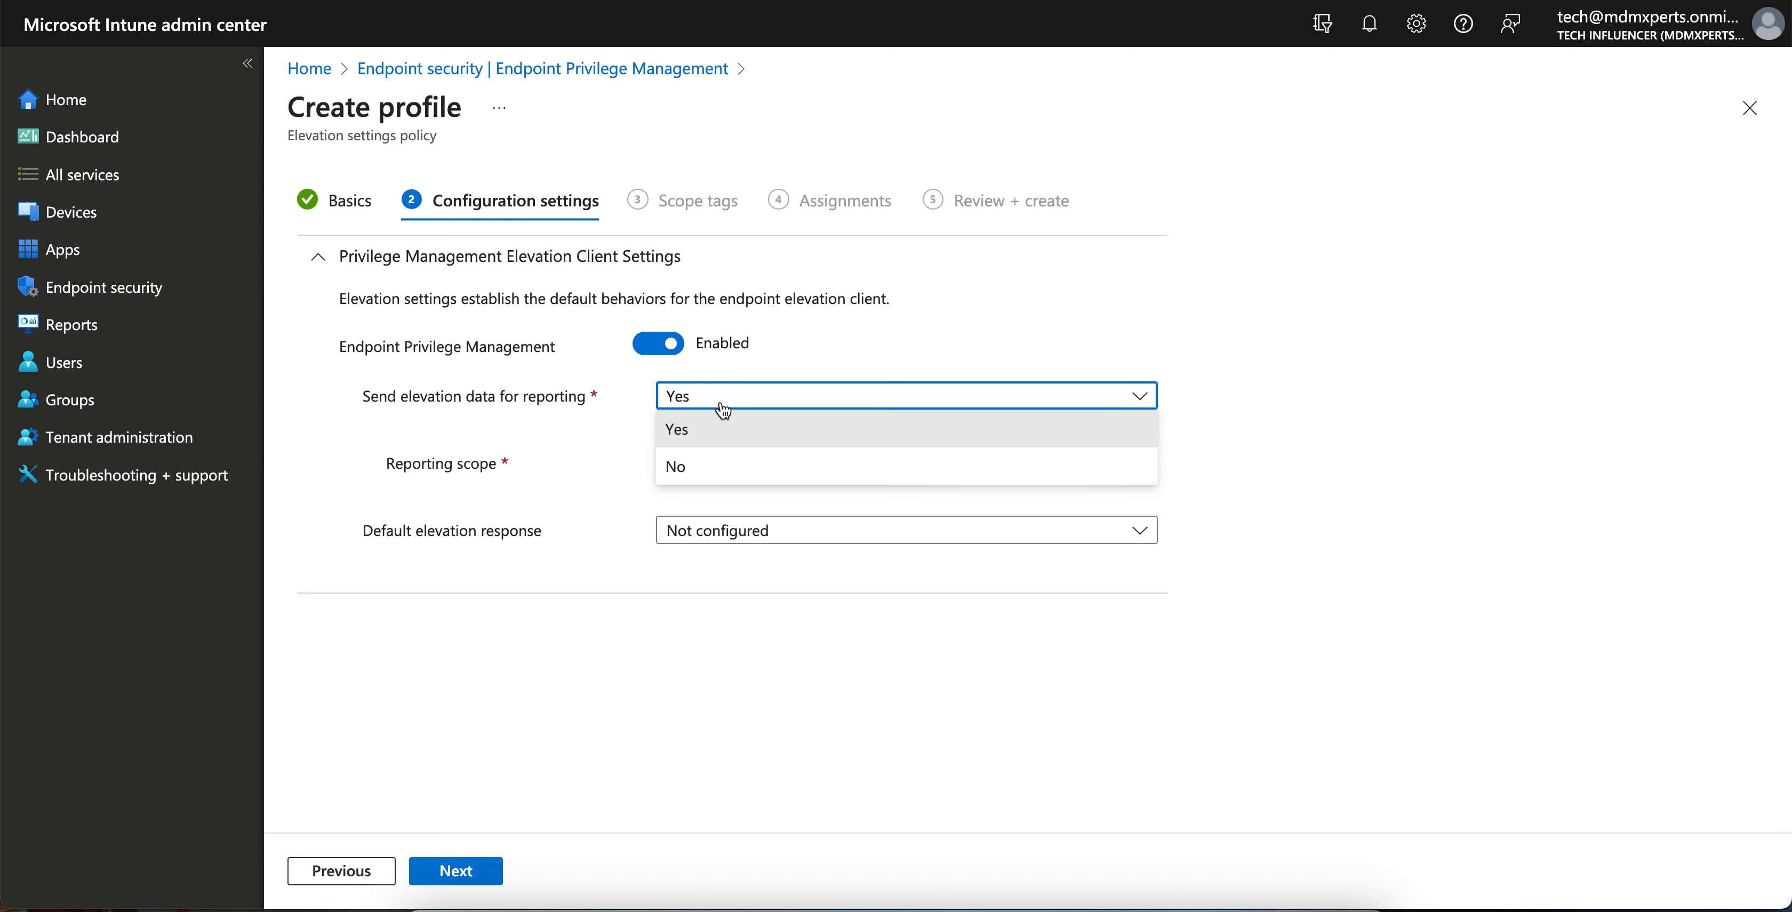
{"action": "left_click", "coordinate": [732, 433]}
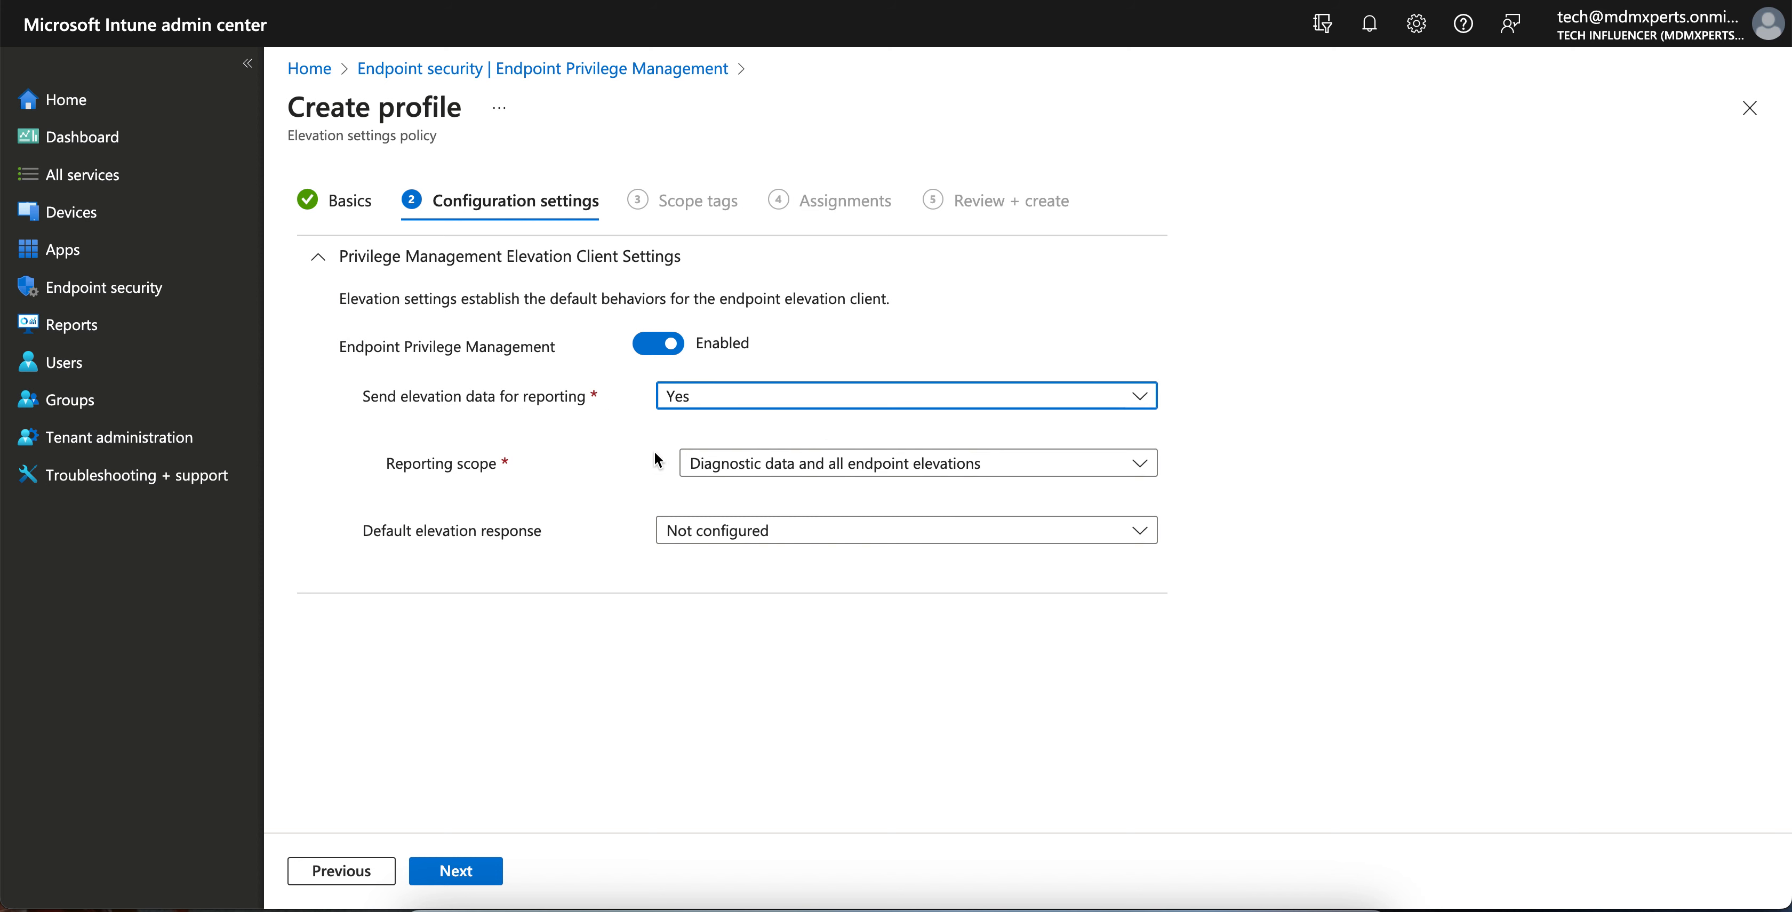
{"action": "left_click", "coordinate": [724, 405]}
{"action": "left_click", "coordinate": [724, 429]}
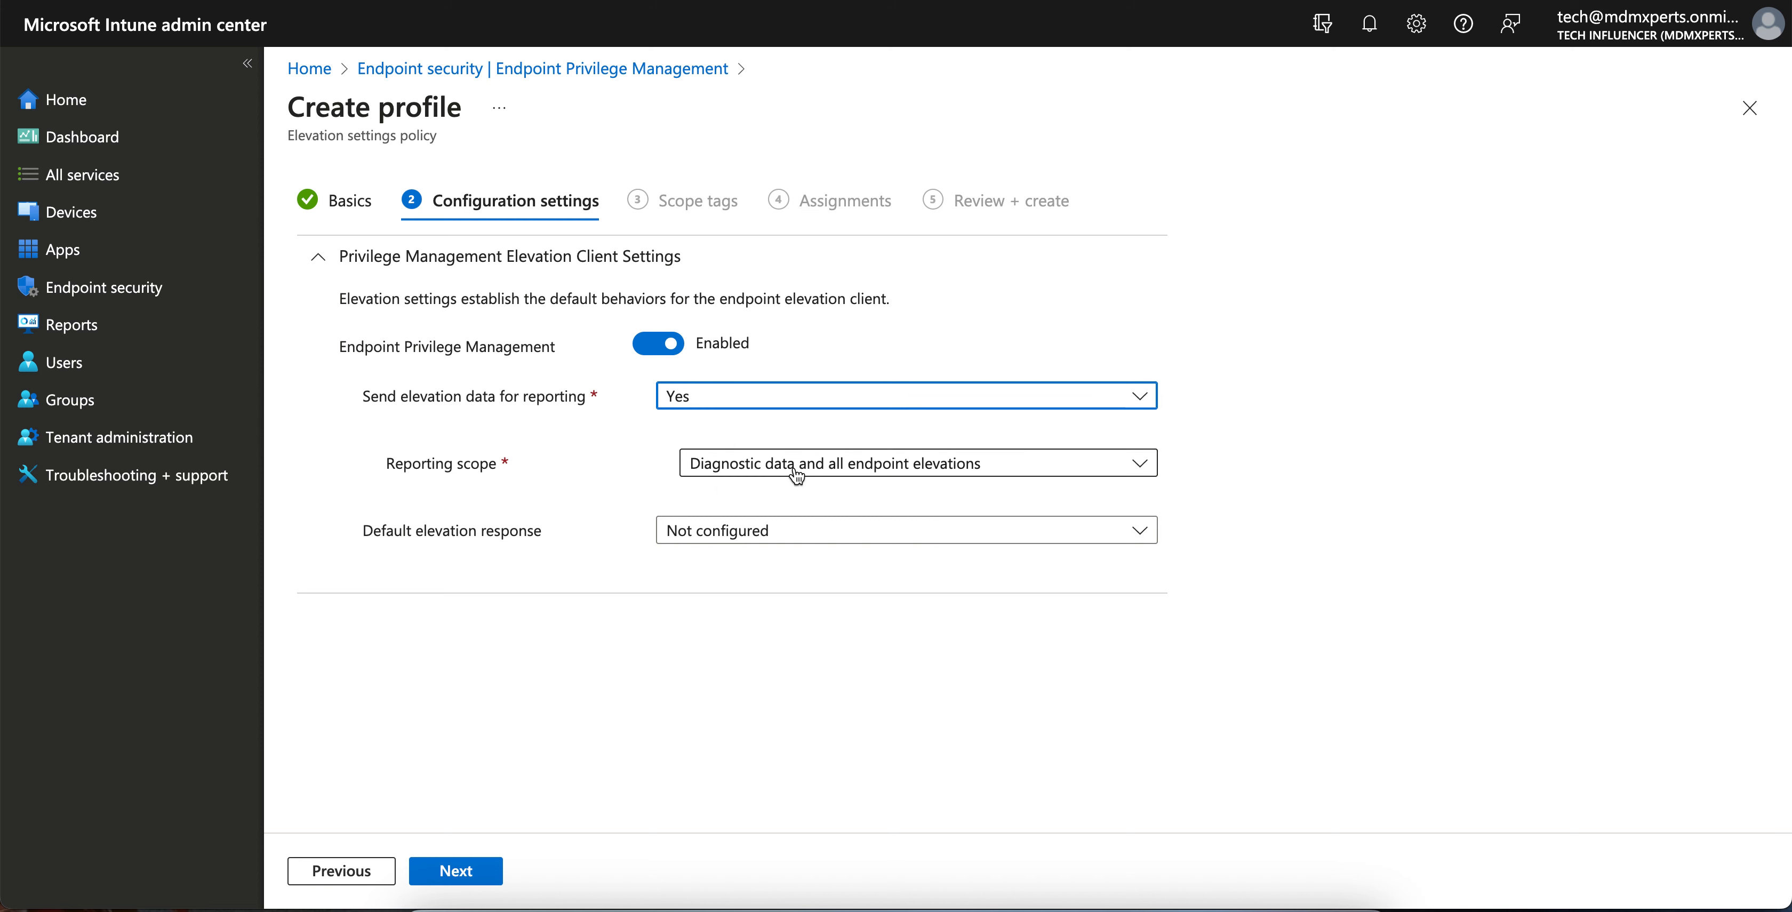
{"action": "left_click", "coordinate": [994, 472]}
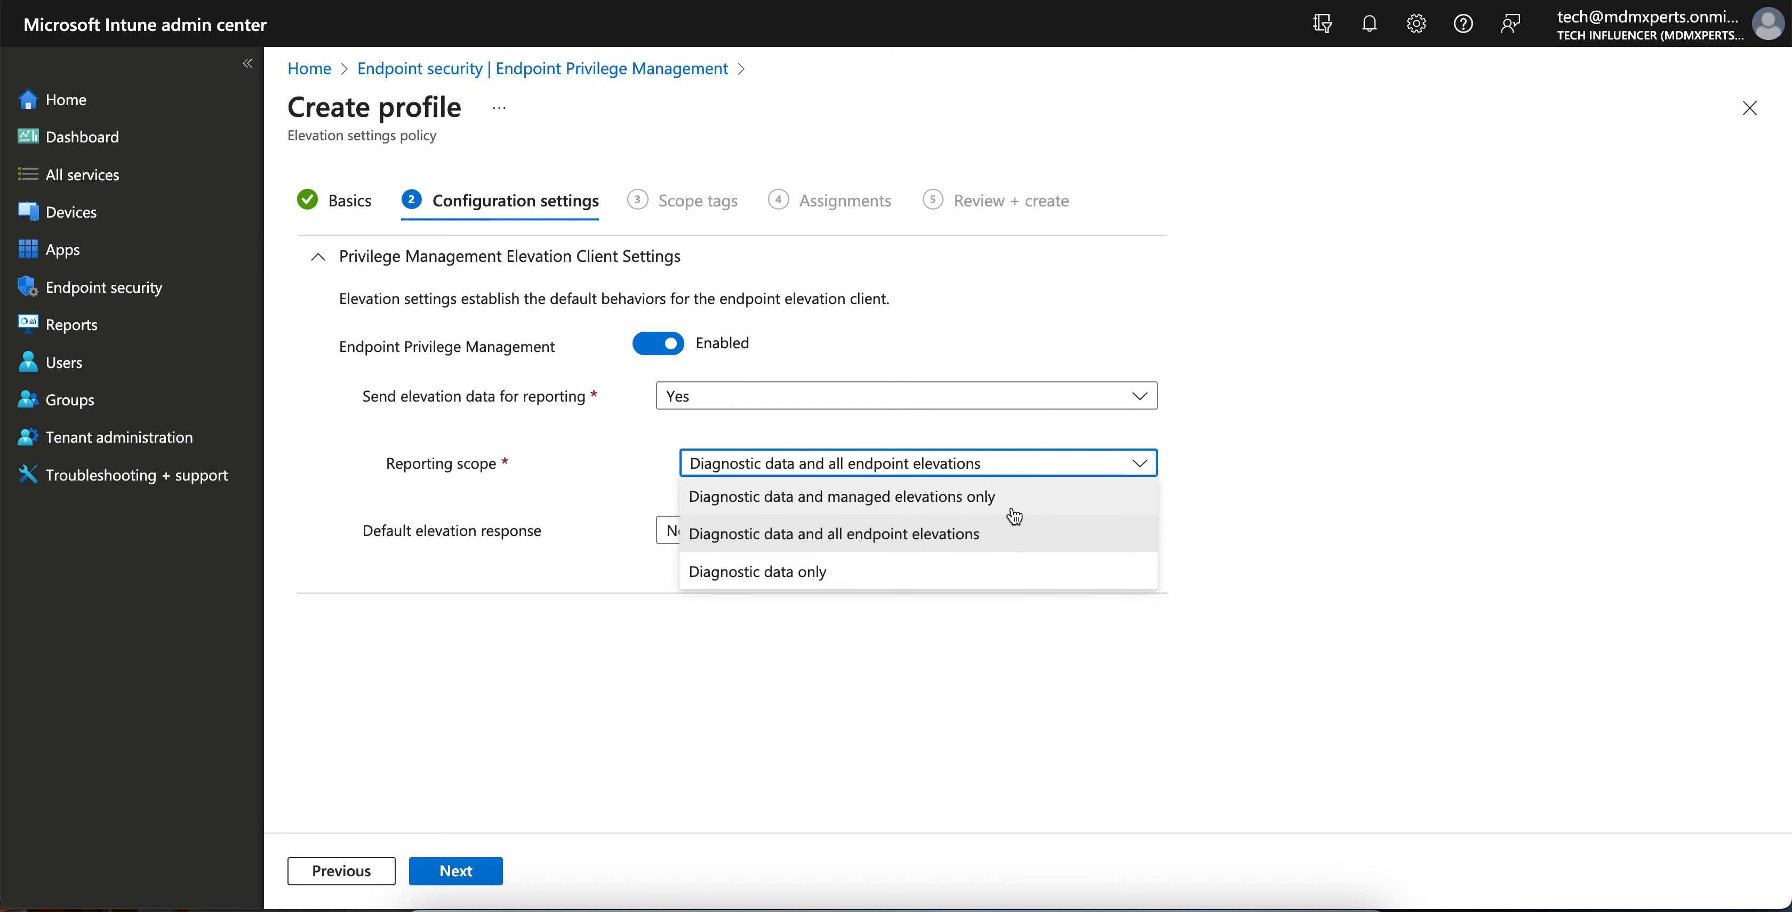
{"action": "left_click", "coordinate": [1001, 547]}
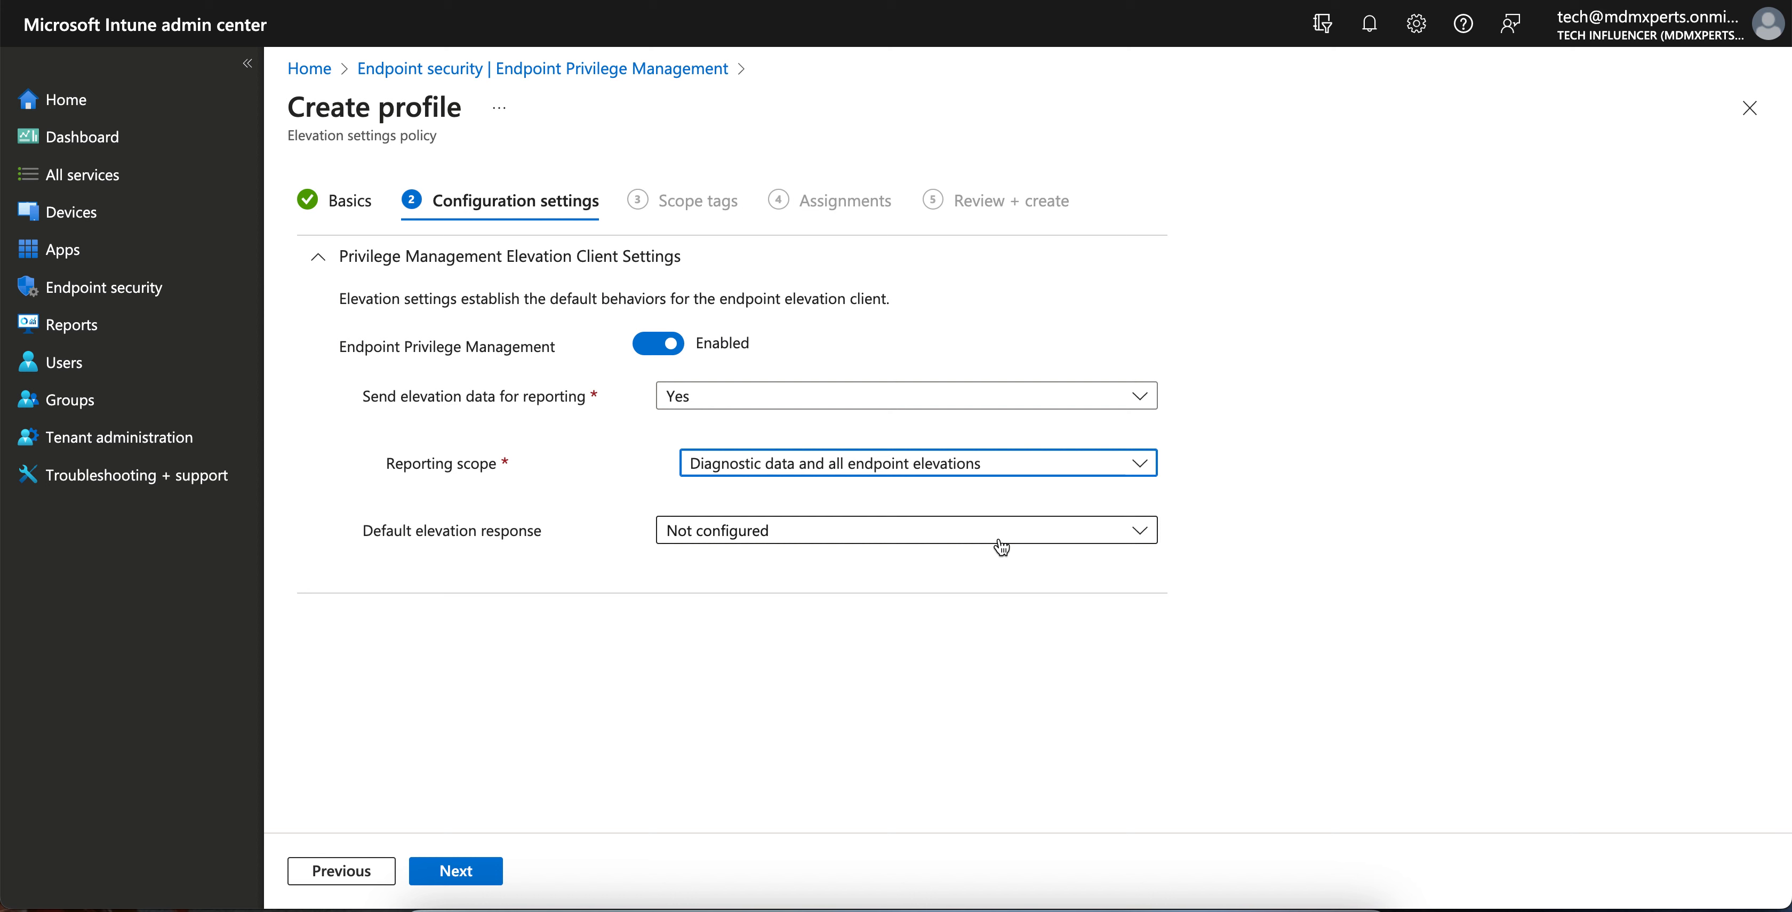
- Set default response to Require user confirmation, validated by business justification and Windows authentication
{"action": "left_click", "coordinate": [820, 531]}
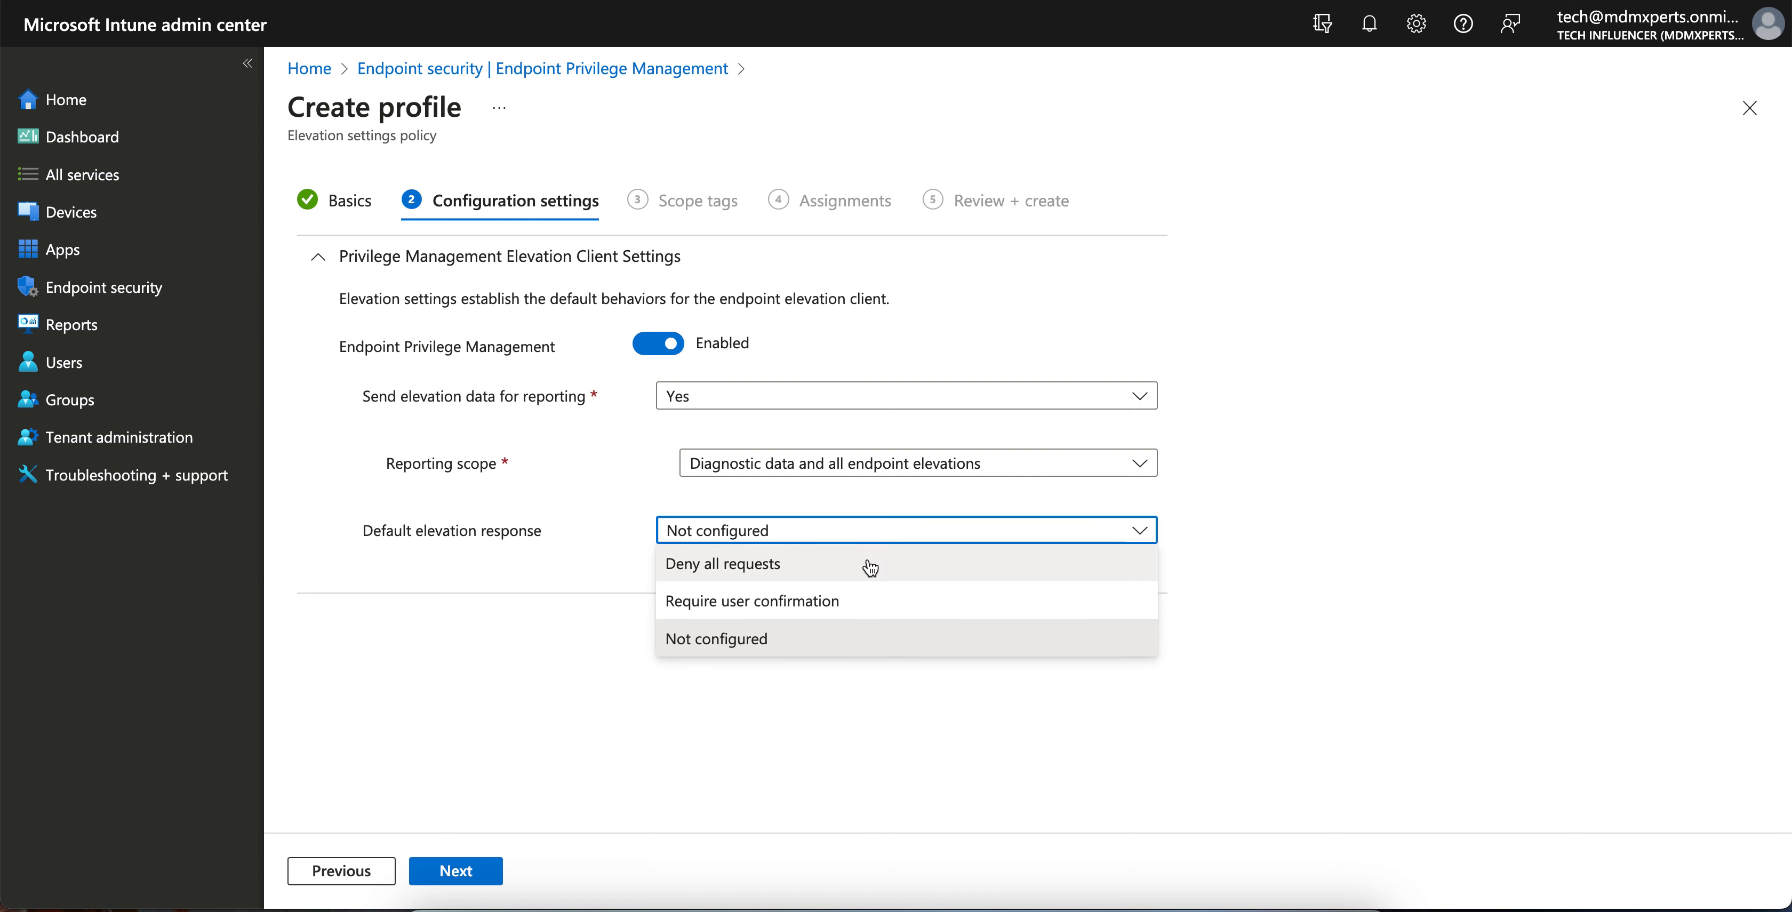
{"action": "left_click", "coordinate": [887, 603]}
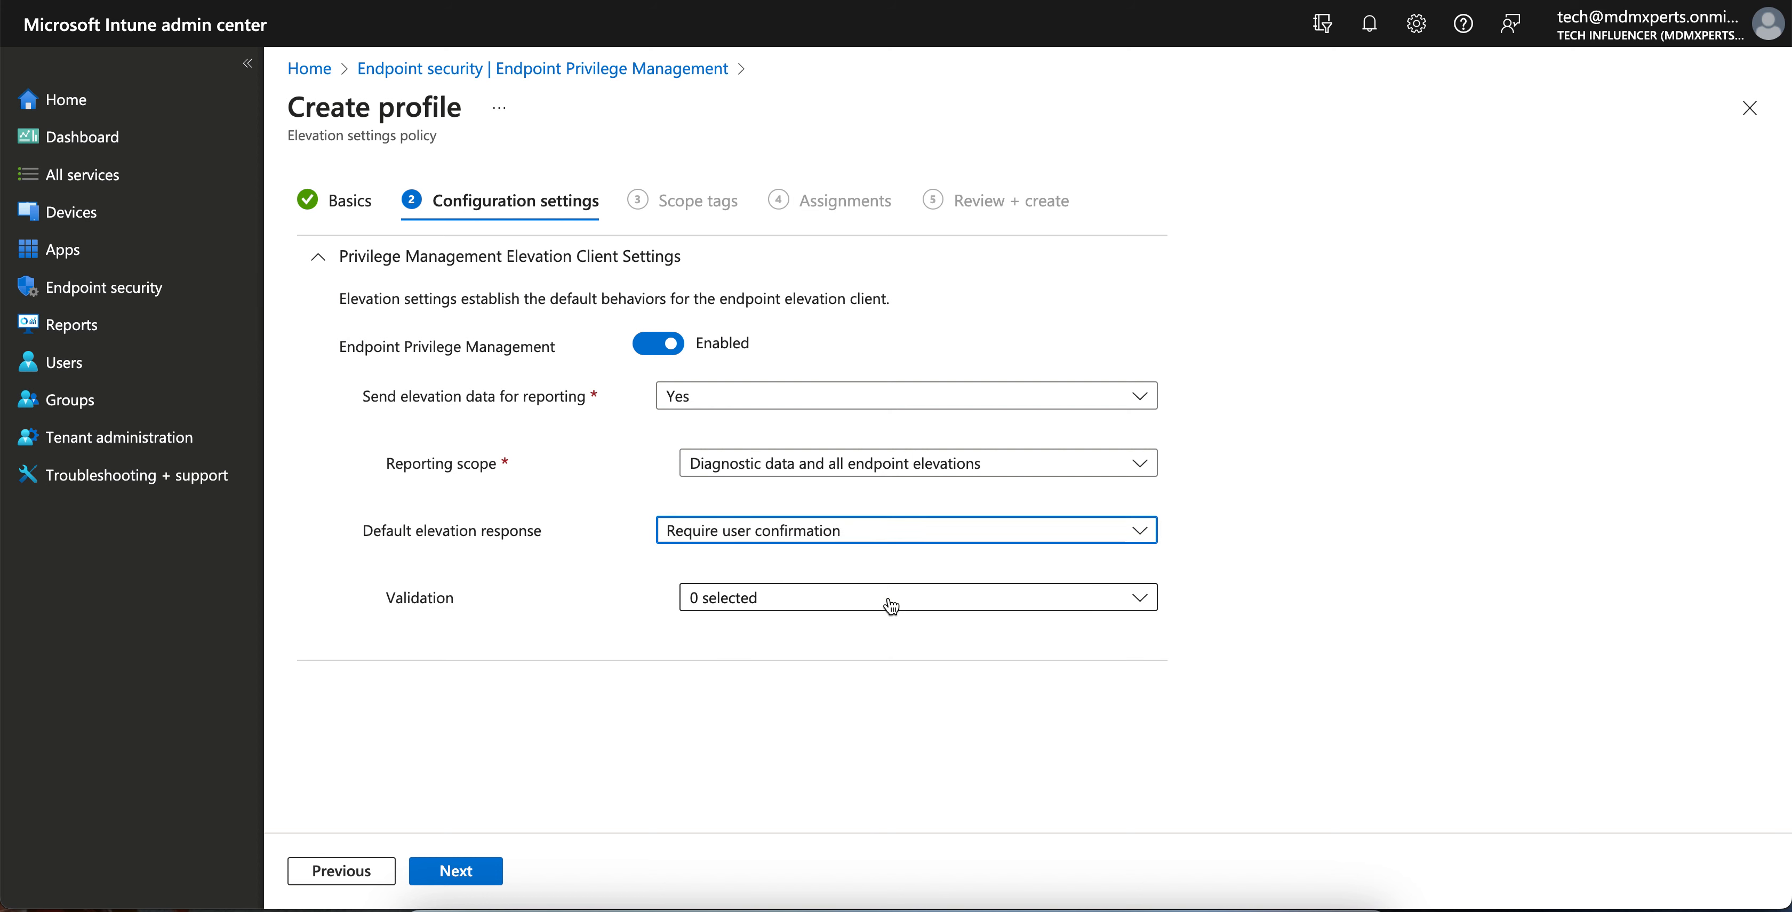
{"action": "left_click", "coordinate": [842, 595]}
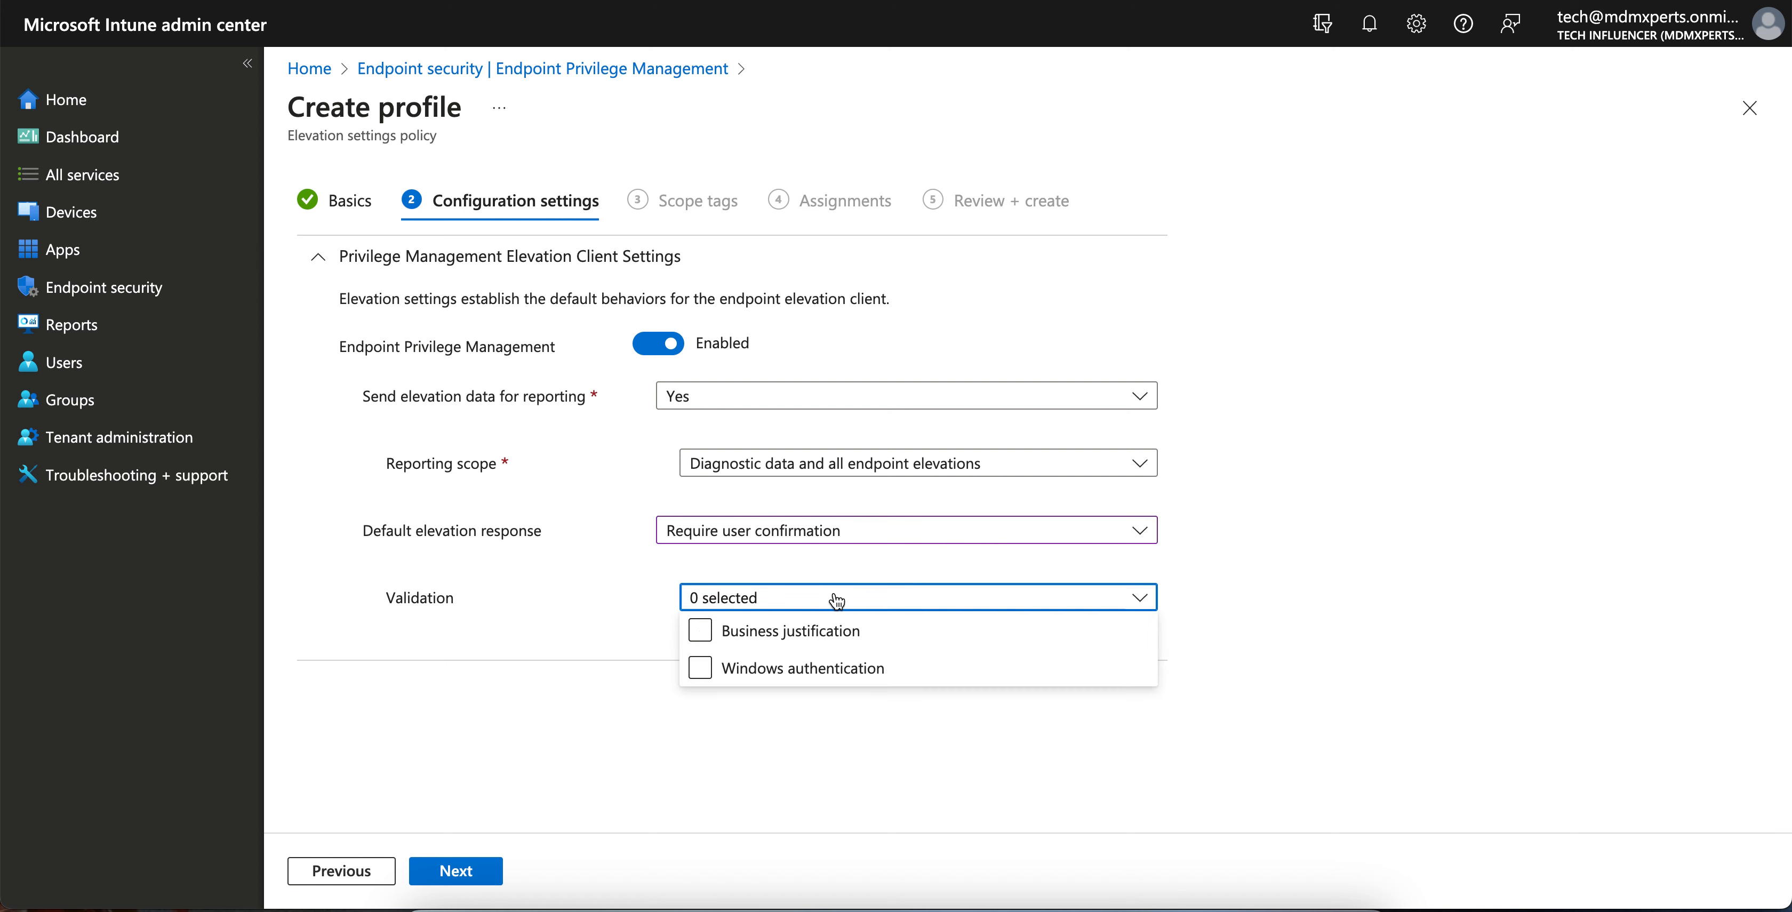
{"action": "left_click", "coordinate": [806, 670]}
{"action": "left_click", "coordinate": [700, 632]}
{"action": "left_click", "coordinate": [700, 670]}
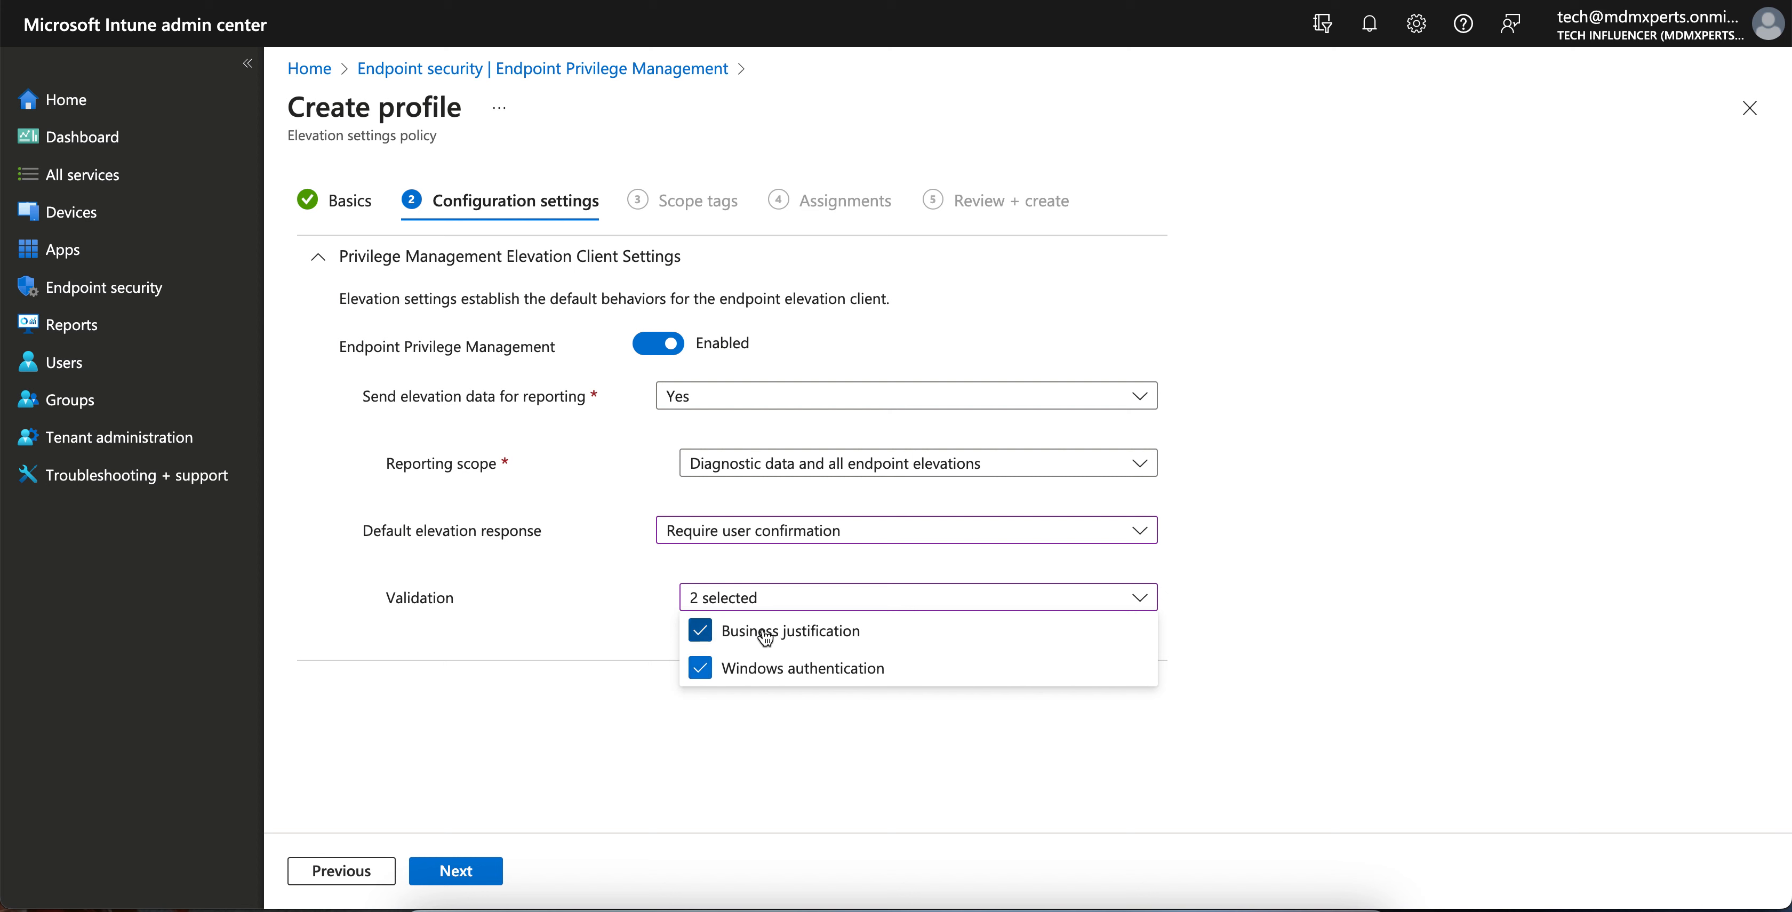
{"action": "left_click", "coordinate": [1236, 607]}
- Briefly try Deny all requests, restore Require user confirmation, verify validations, and continue
{"action": "left_click", "coordinate": [898, 536]}
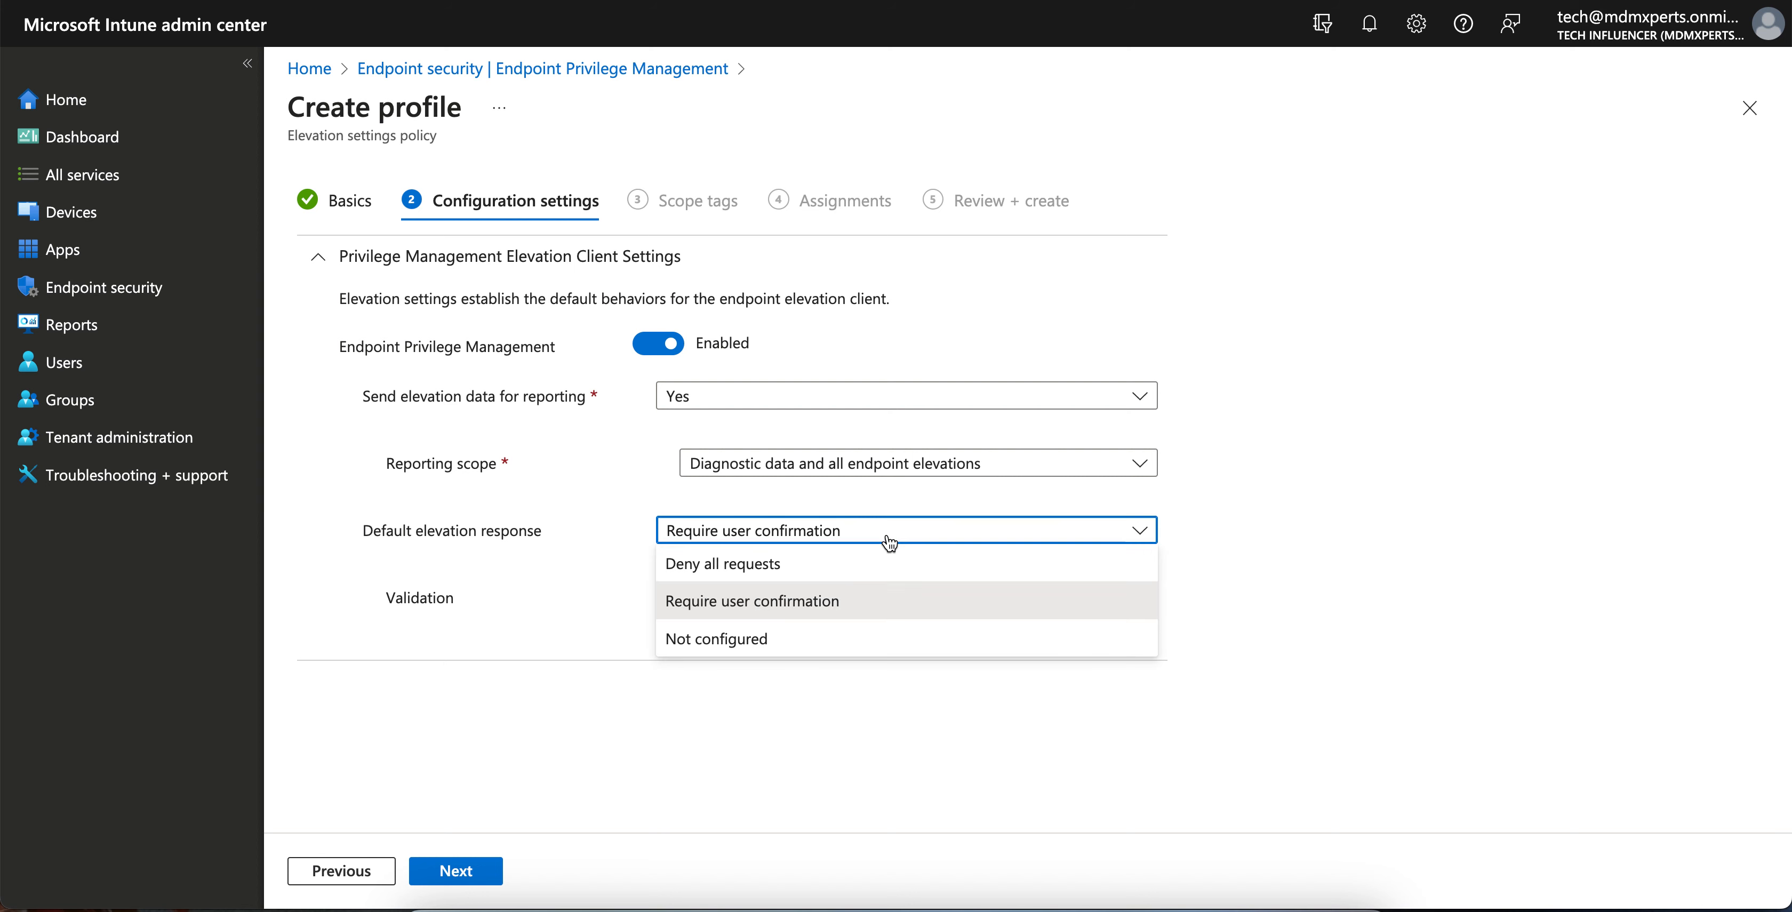
{"action": "left_click", "coordinate": [819, 571]}
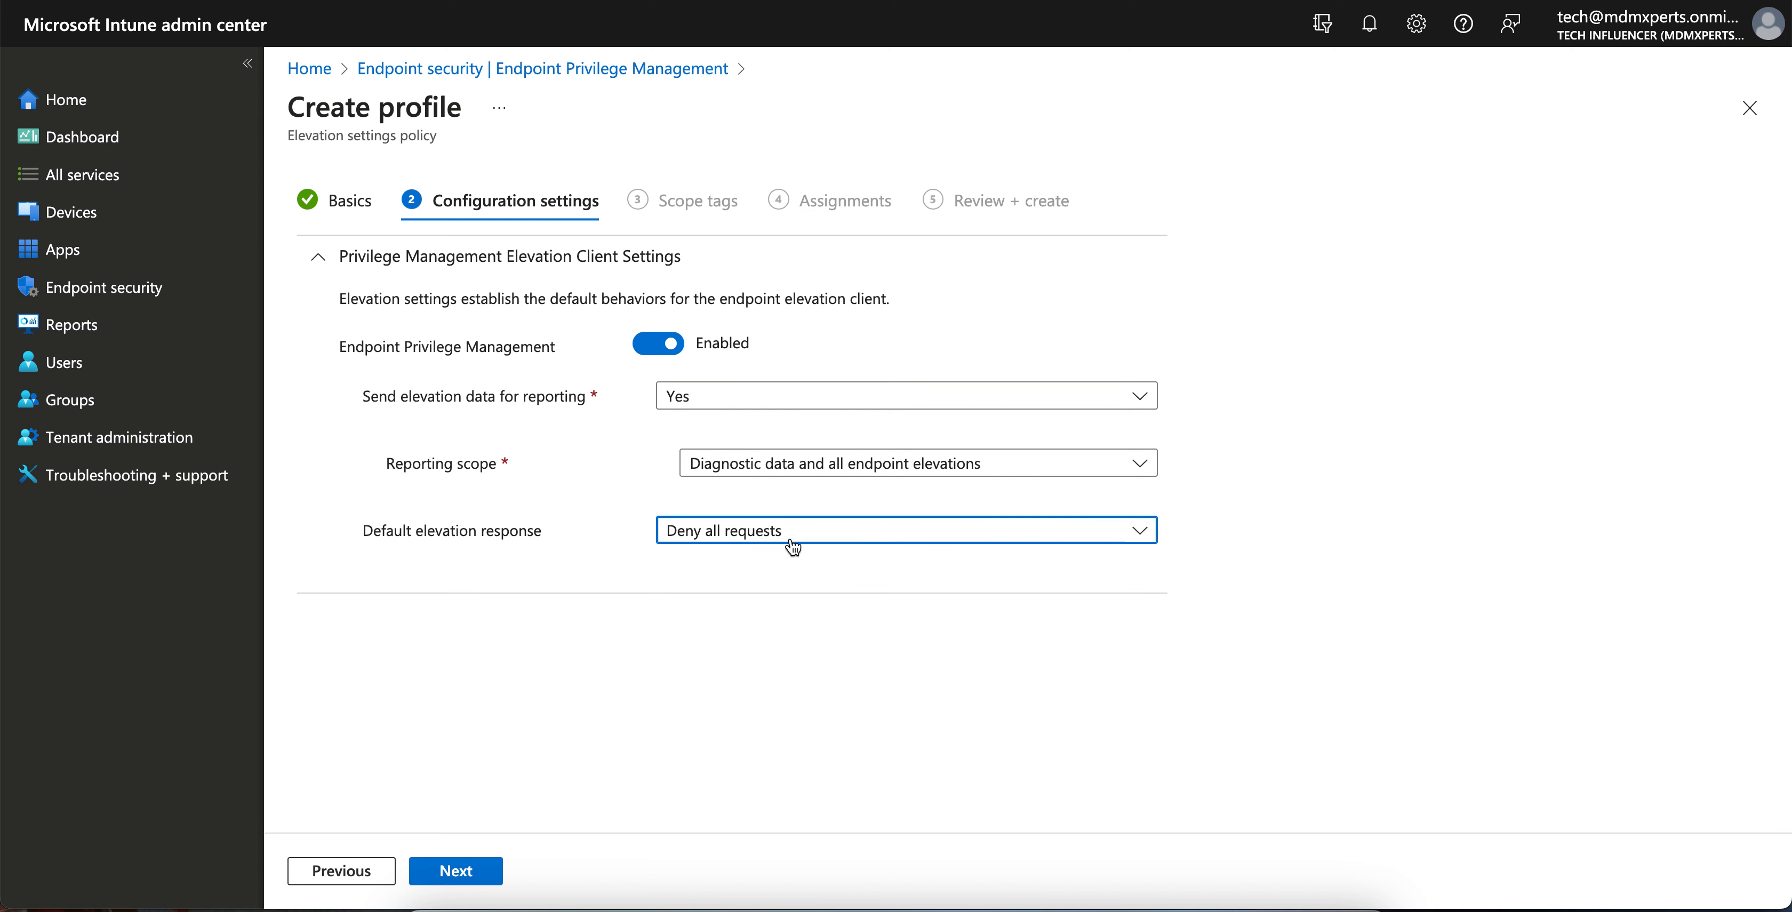
{"action": "left_click", "coordinate": [881, 536]}
{"action": "left_click", "coordinate": [861, 599]}
{"action": "left_click", "coordinate": [749, 603]}
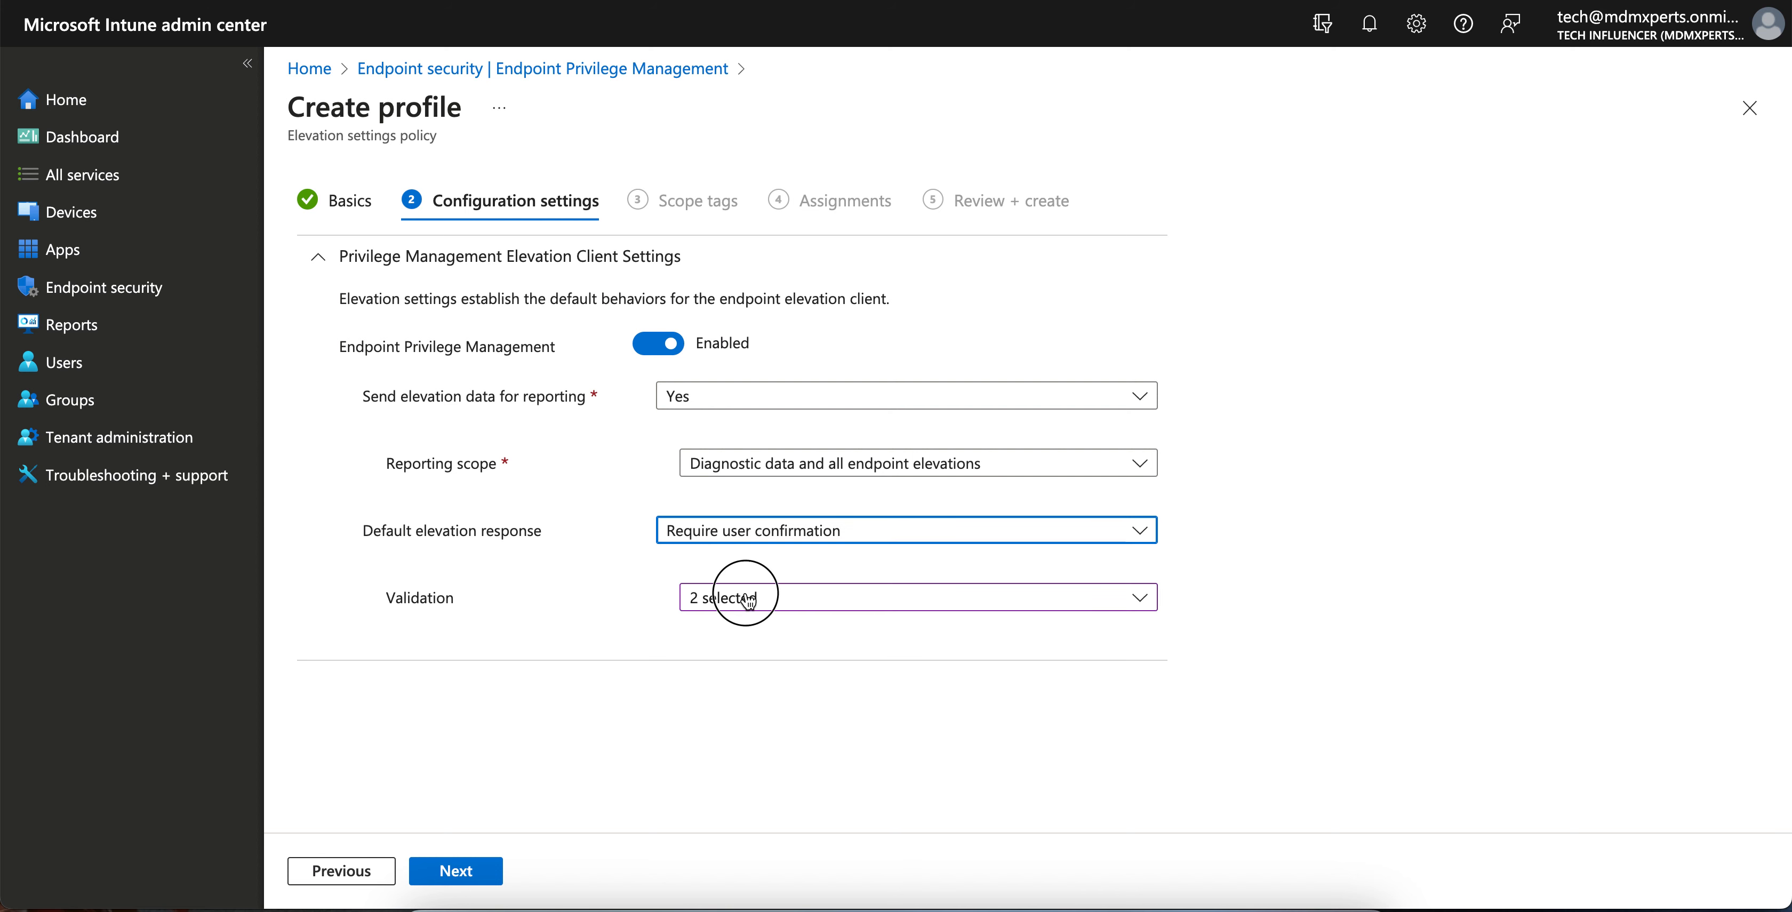
{"action": "left_click", "coordinate": [755, 732]}
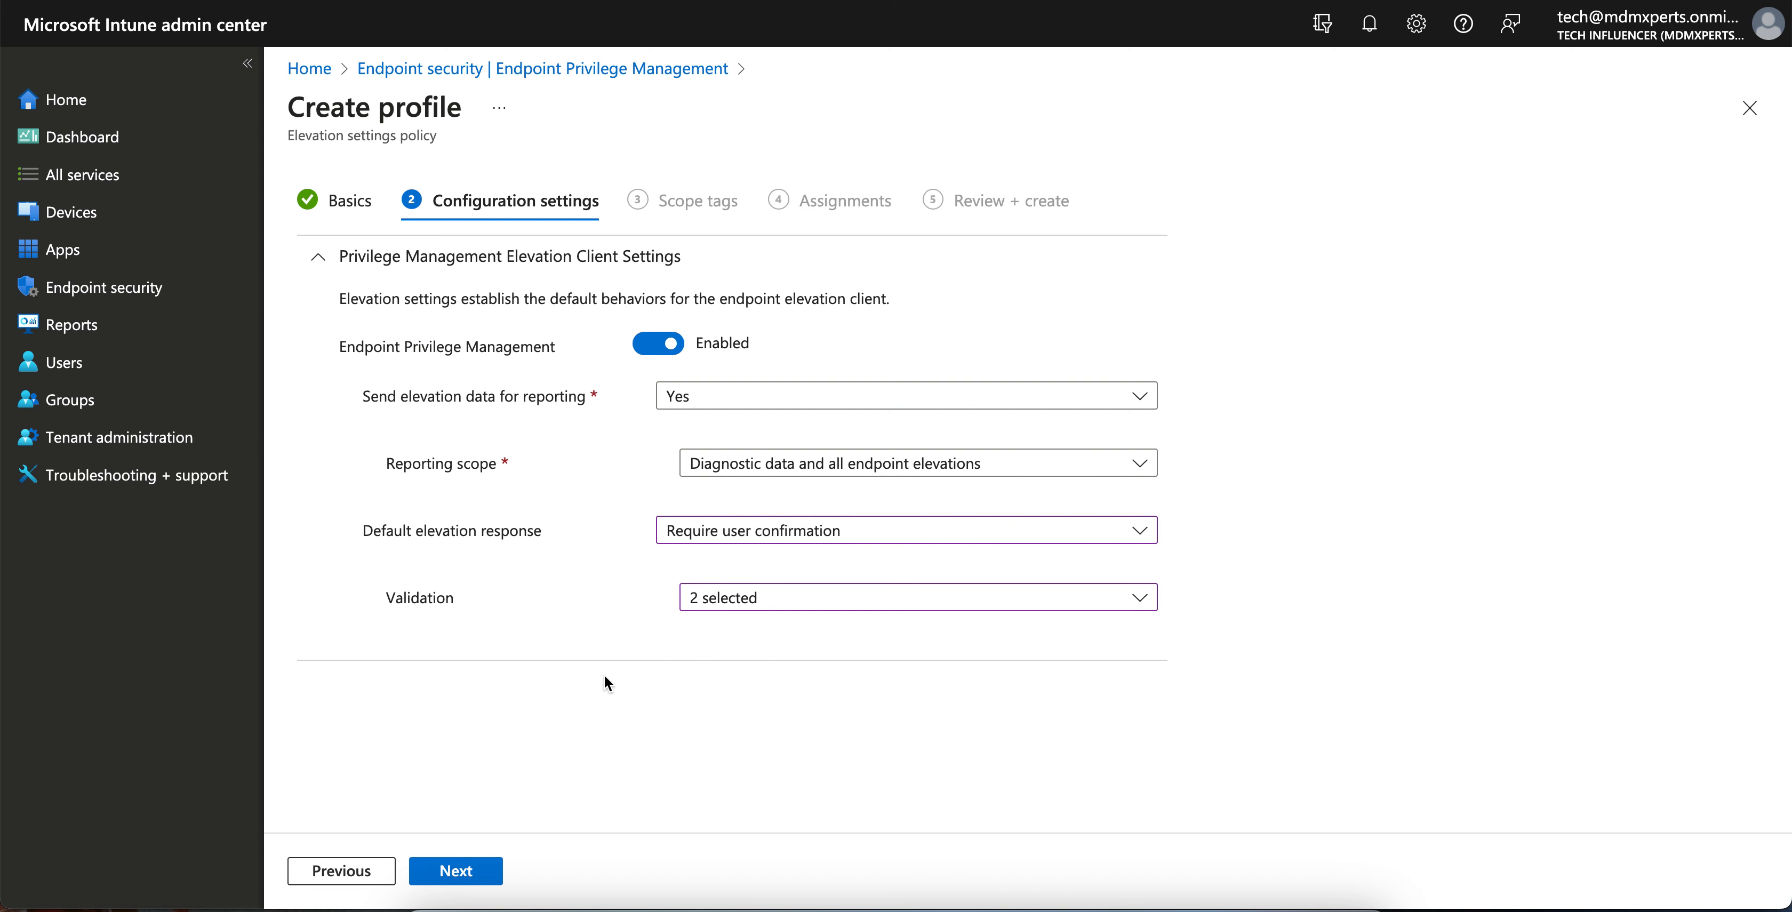
{"action": "left_click", "coordinate": [455, 873]}
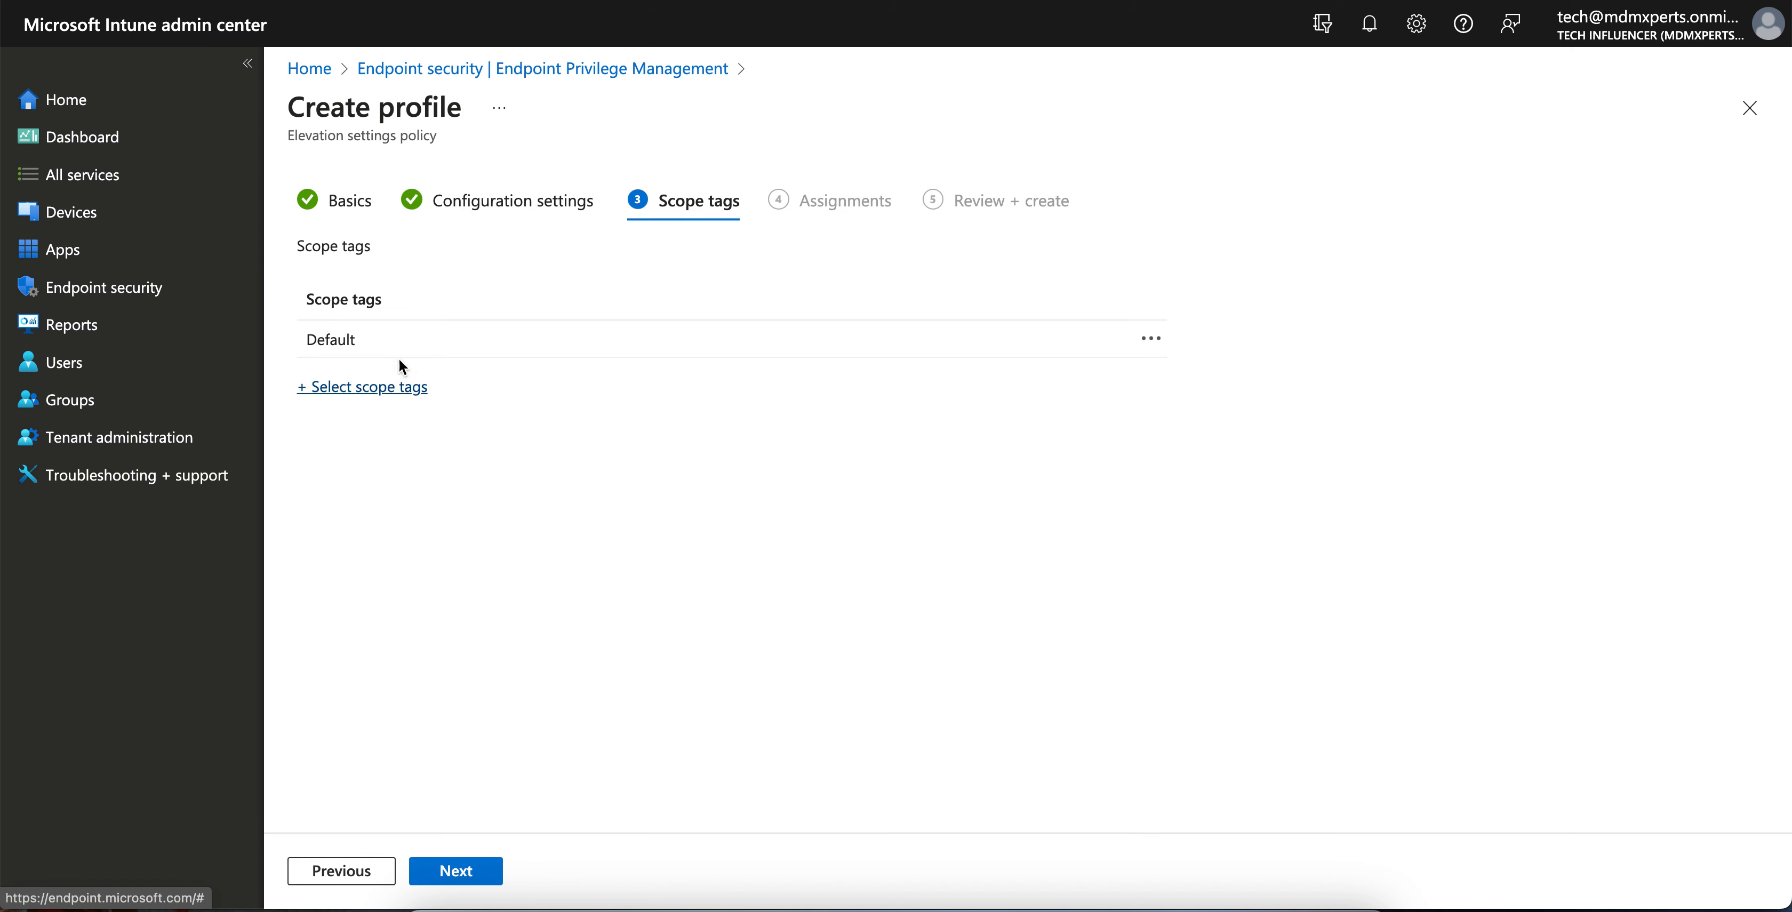
- Assign the policy to All devices, then review and create it
{"action": "left_click", "coordinate": [478, 867]}
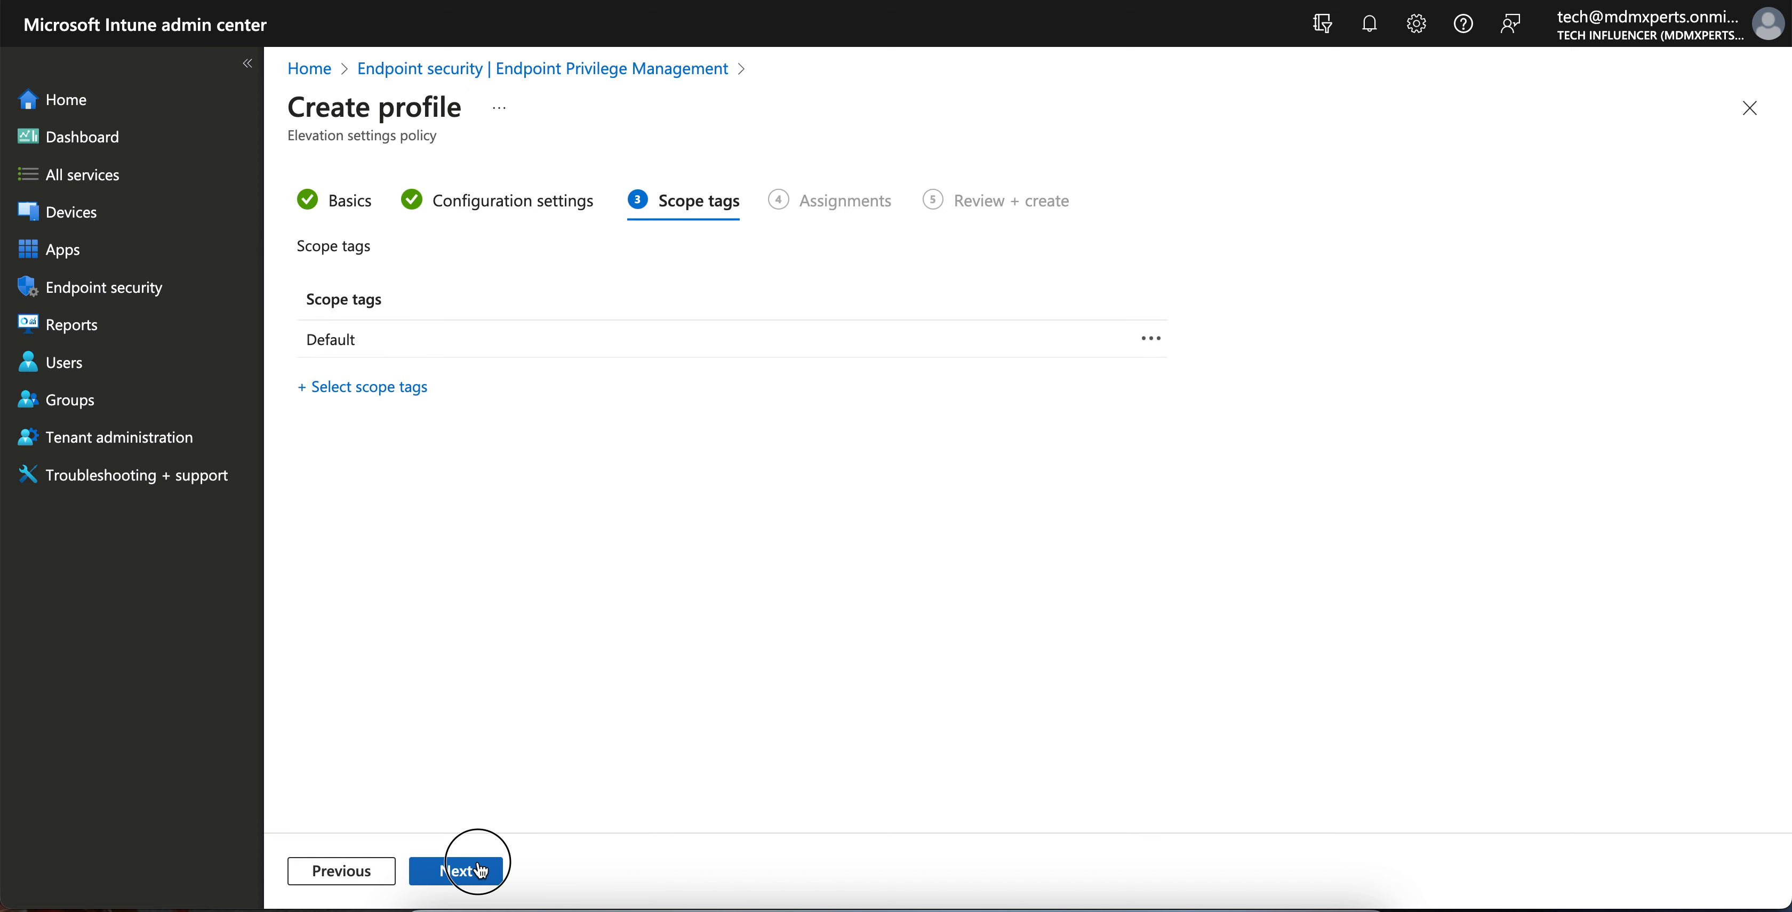
{"action": "left_click", "coordinate": [645, 285]}
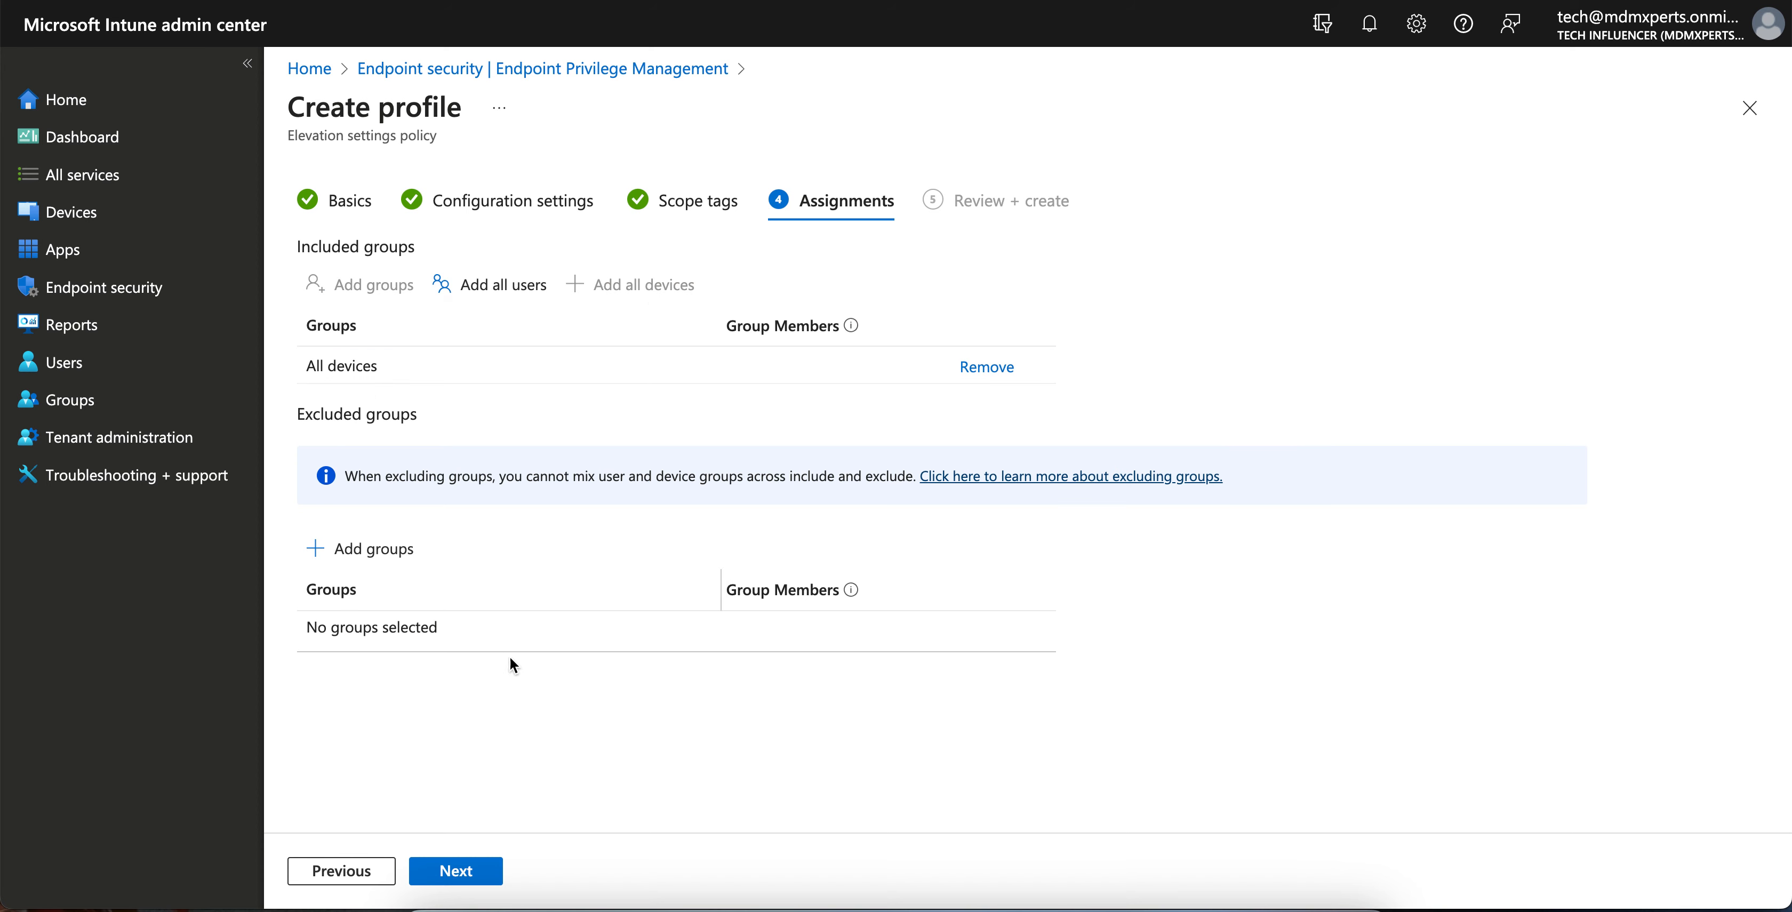
{"action": "left_click", "coordinate": [480, 870]}
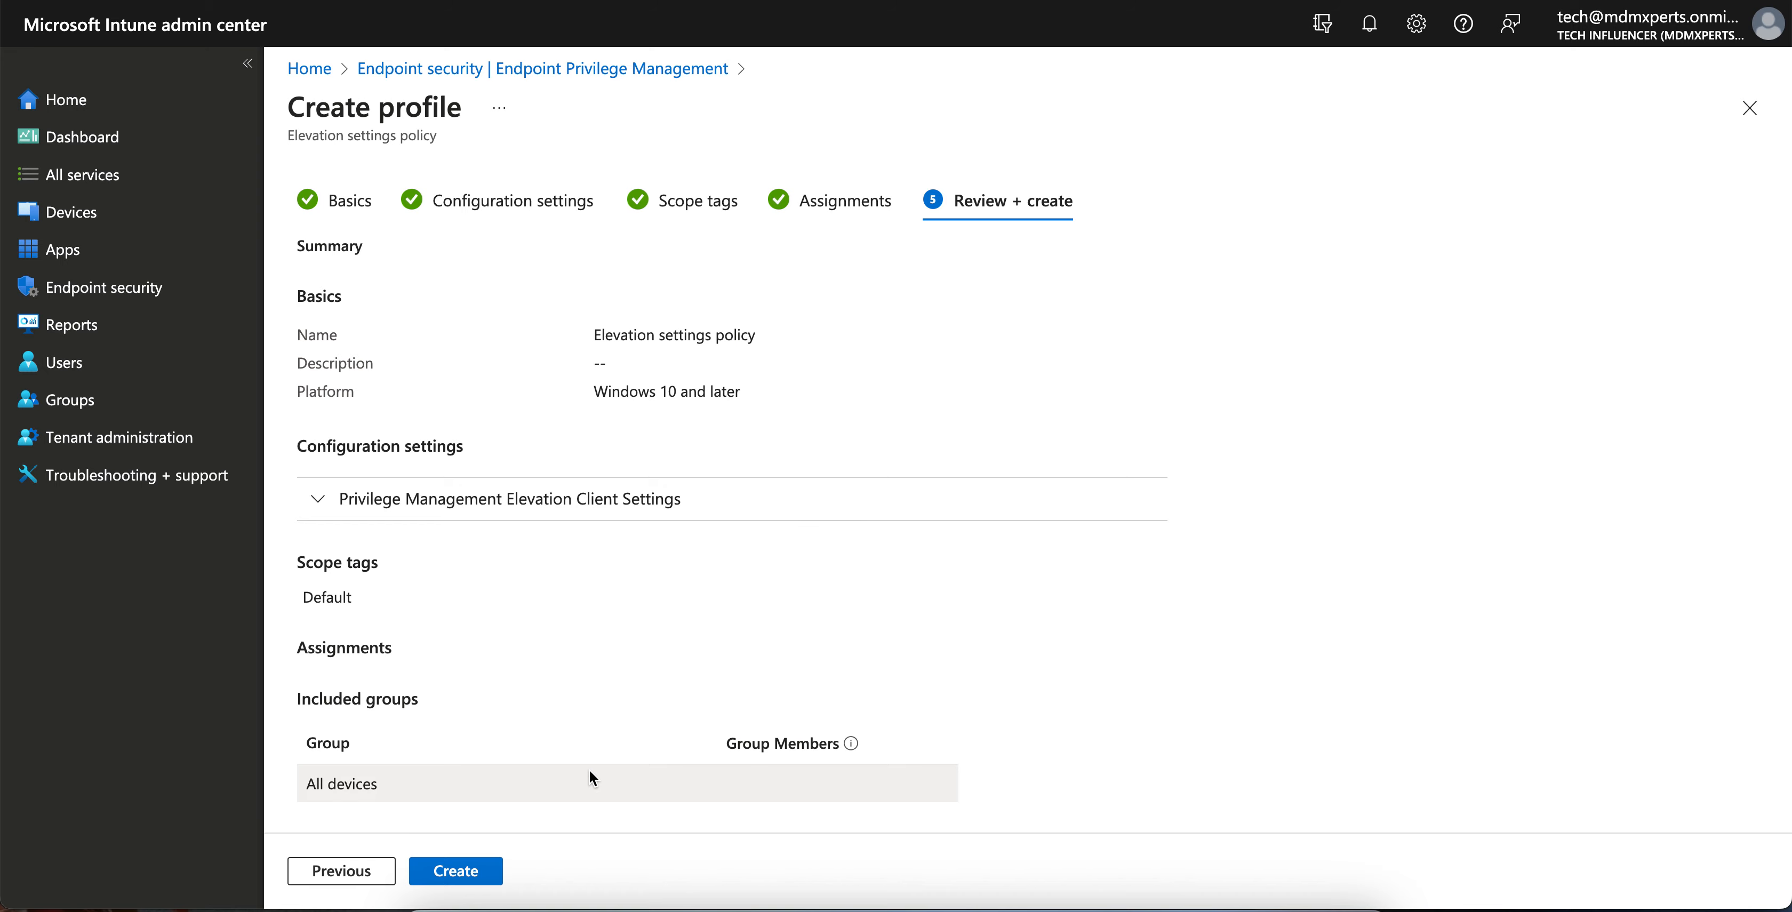
{"action": "left_click", "coordinate": [480, 872]}
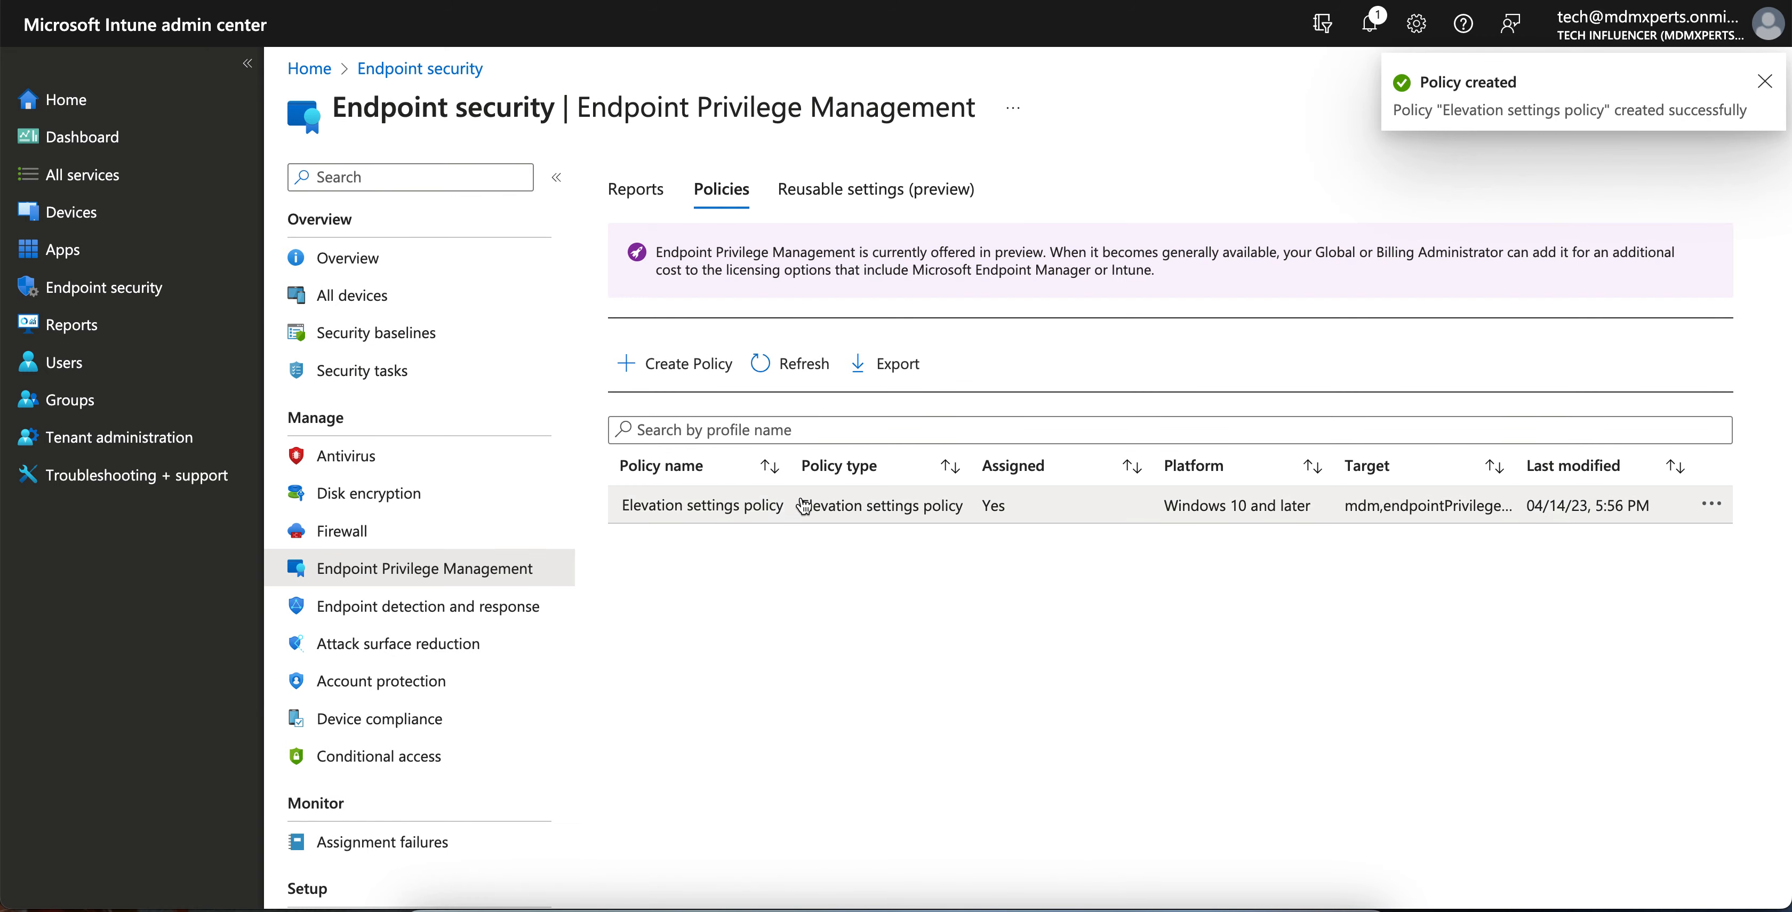
- Start a new Windows 10 and later policy with the Elevation rules policy profile
{"action": "left_click", "coordinate": [701, 374]}
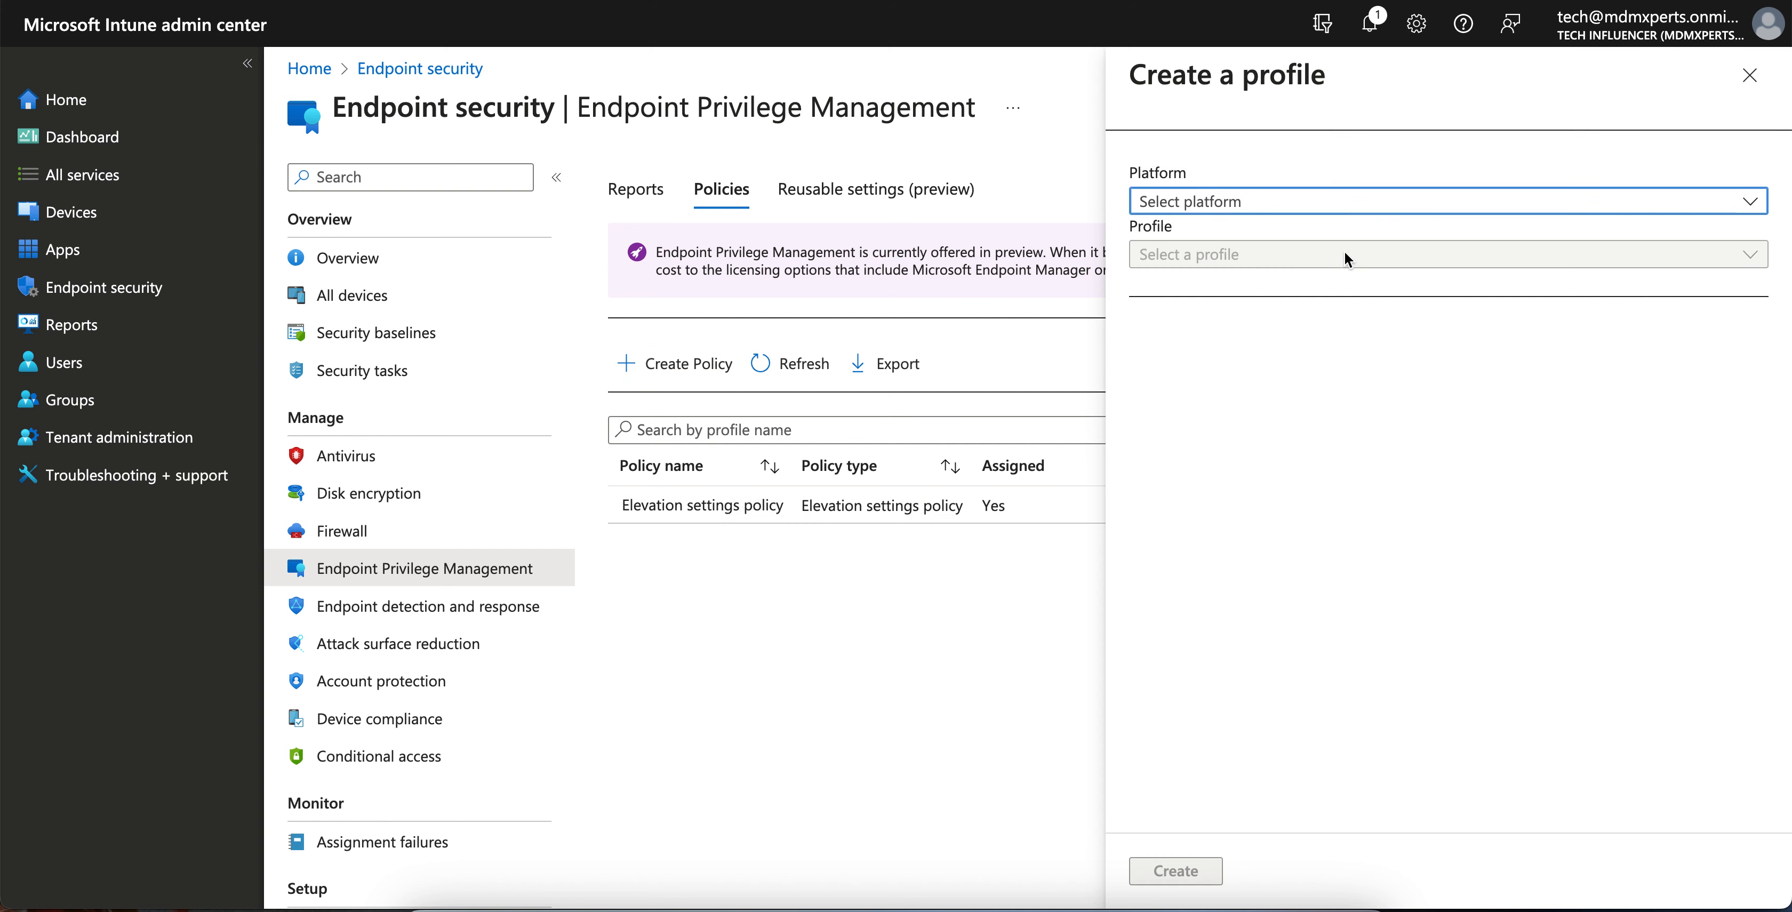
{"action": "left_click", "coordinate": [1318, 218]}
{"action": "left_click", "coordinate": [1263, 228]}
{"action": "left_click", "coordinate": [1264, 257]}
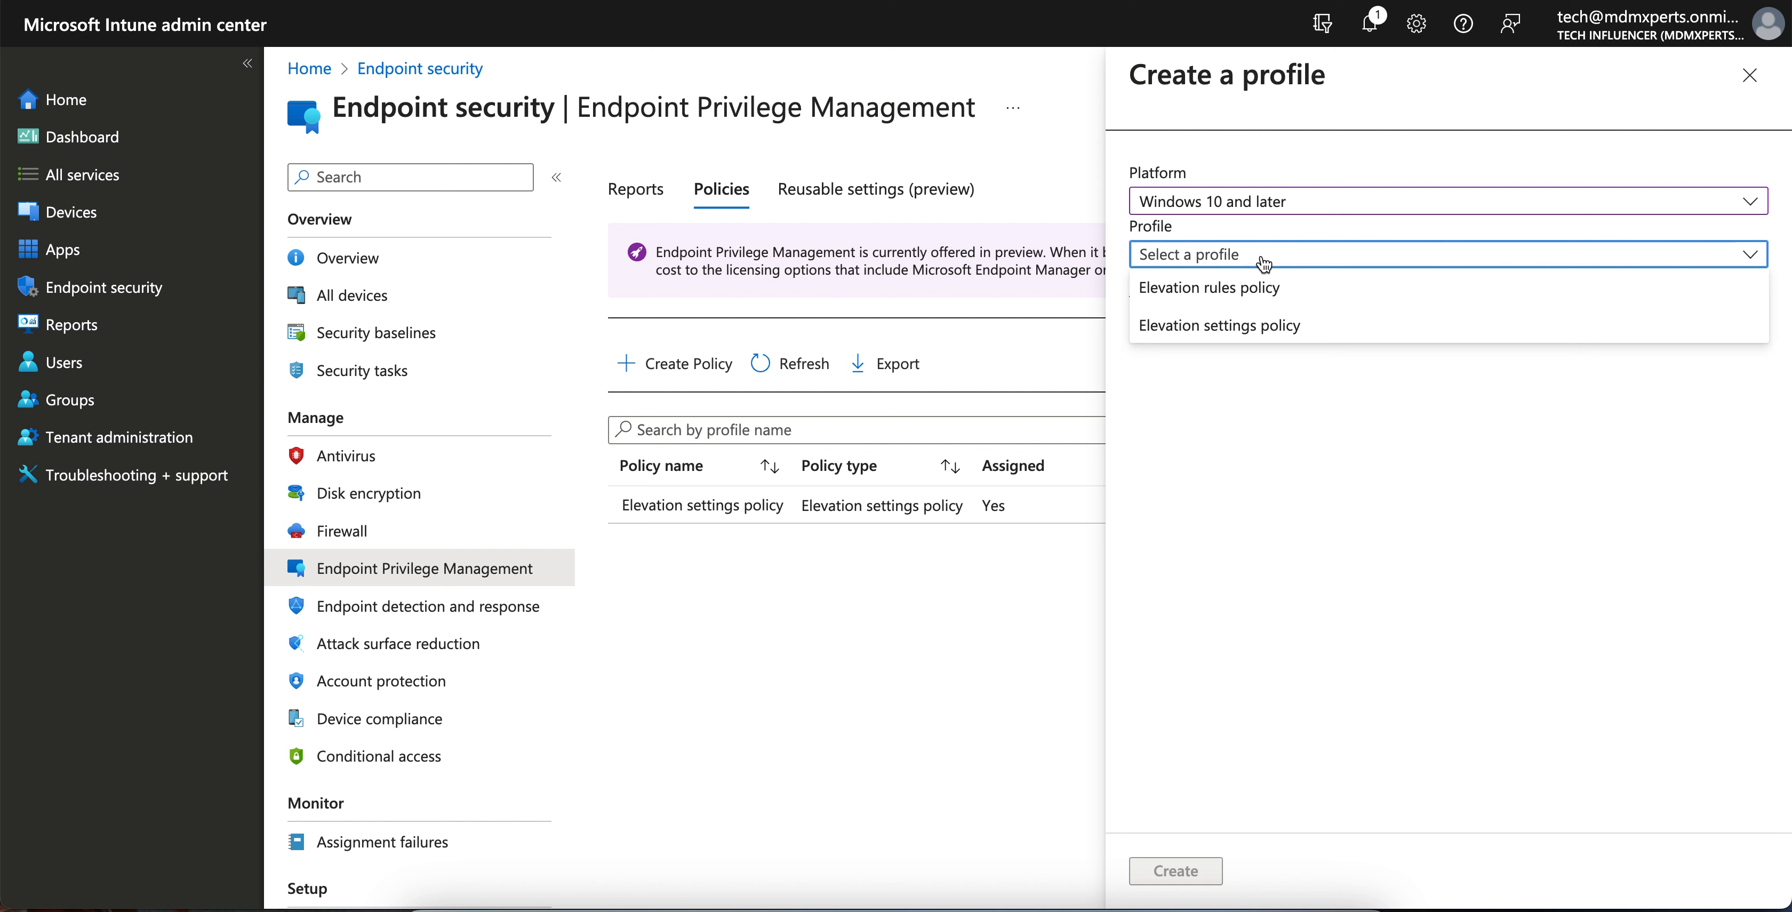
{"action": "left_click", "coordinate": [1264, 287]}
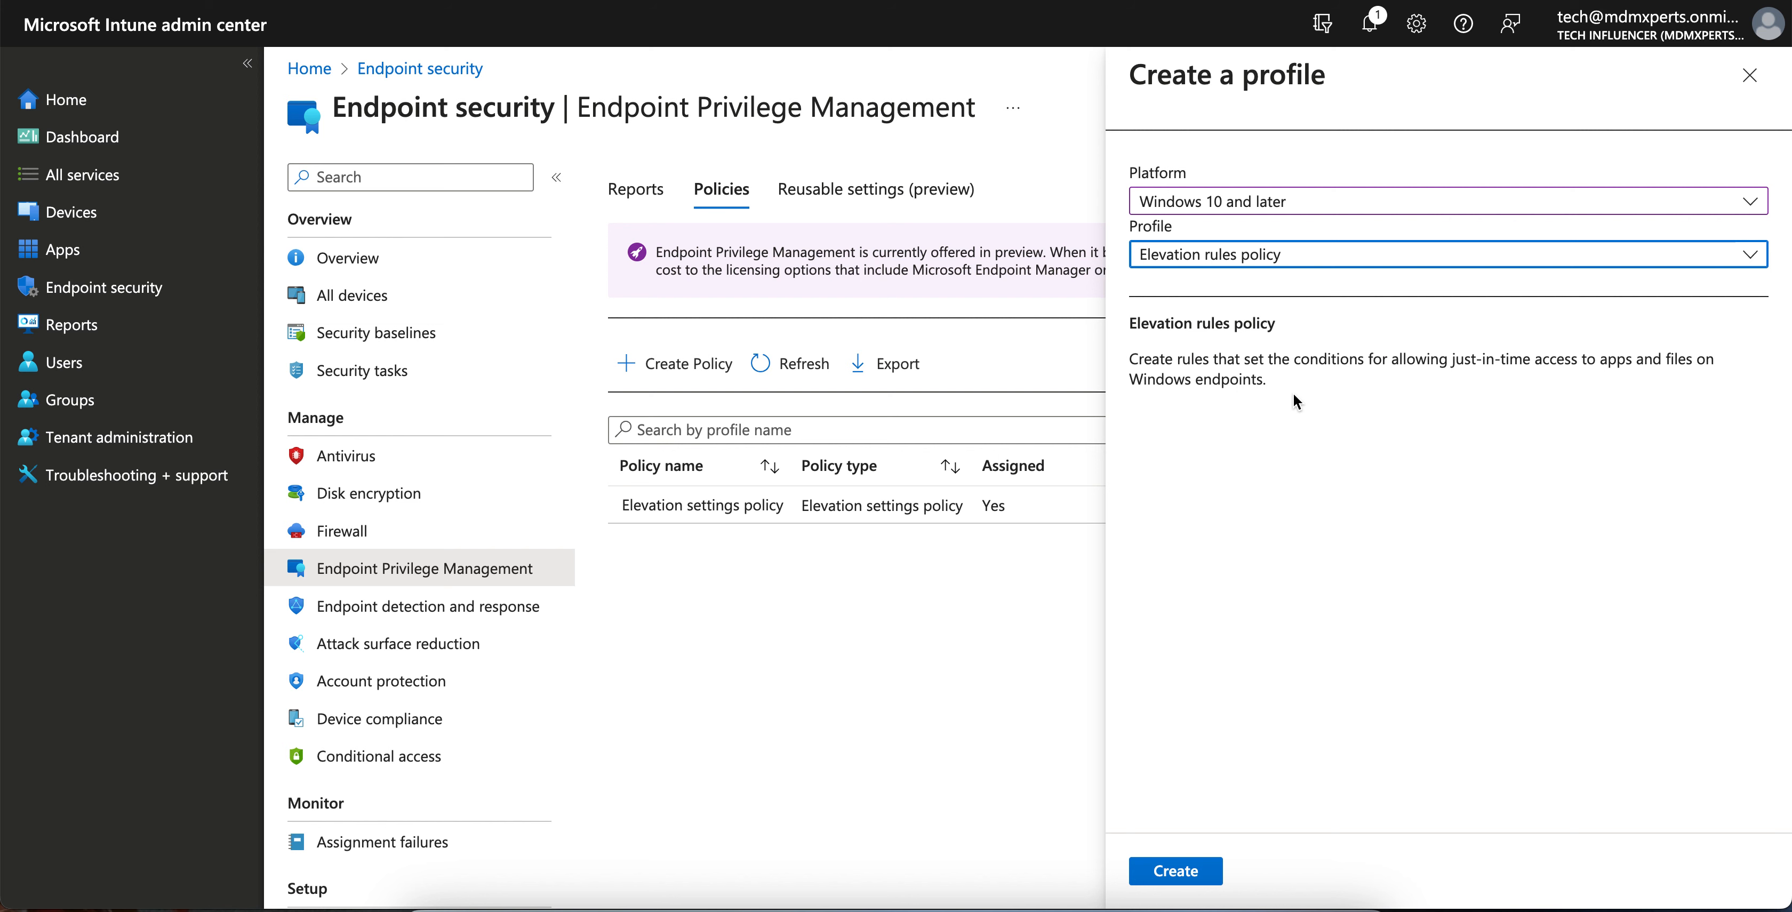
{"action": "left_click", "coordinate": [1209, 870]}
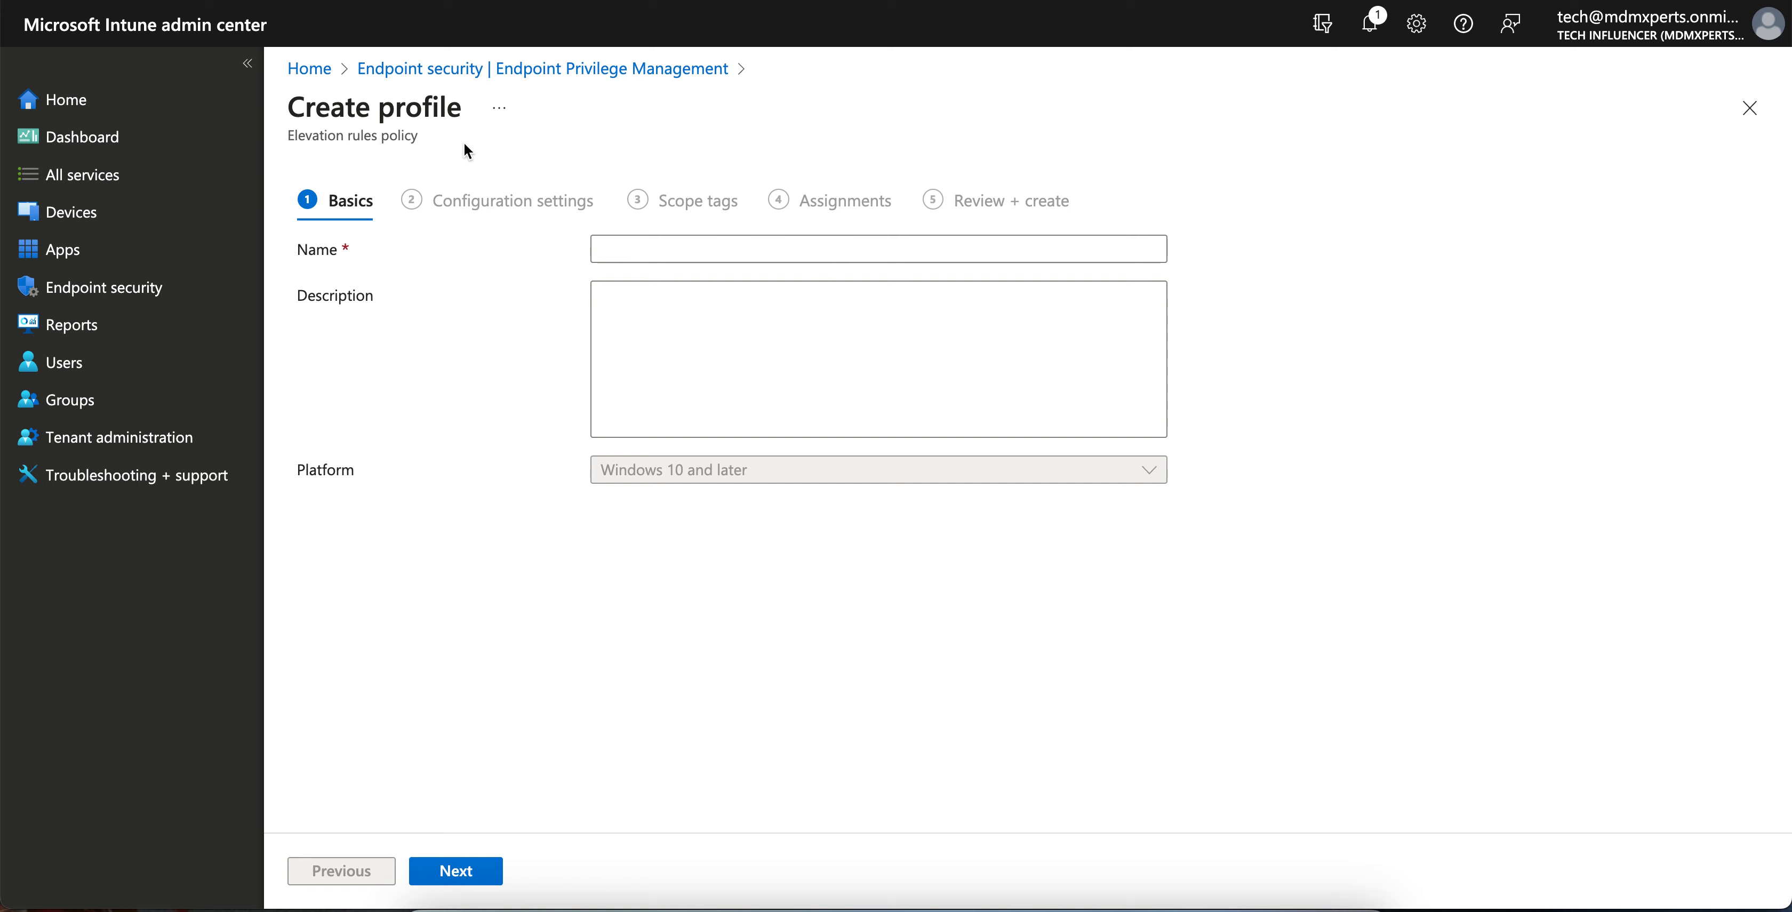
- Name it 'Elevation rules policy' and select the User confirmed rule in configuration settings
{"action": "left_click_drag", "start_coordinate": [438, 144], "coordinate": [288, 132]}
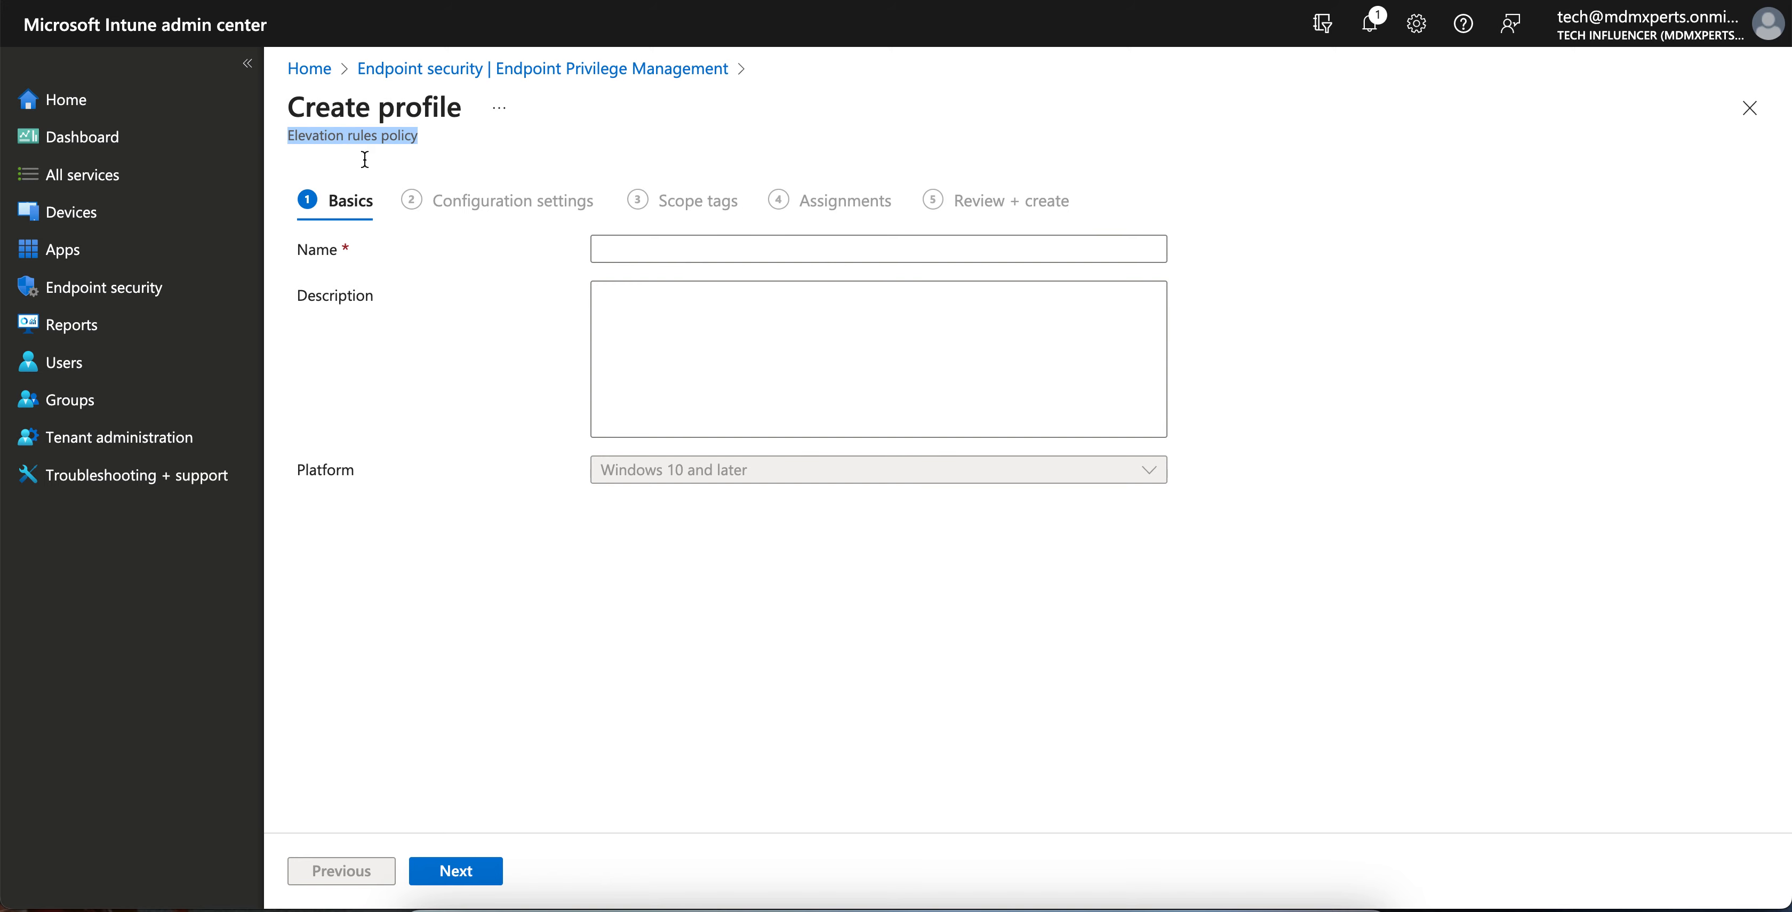
{"action": "key", "text": "ctrl+c"}
{"action": "left_click", "coordinate": [665, 259]}
{"action": "key", "text": "ctrl+v"}
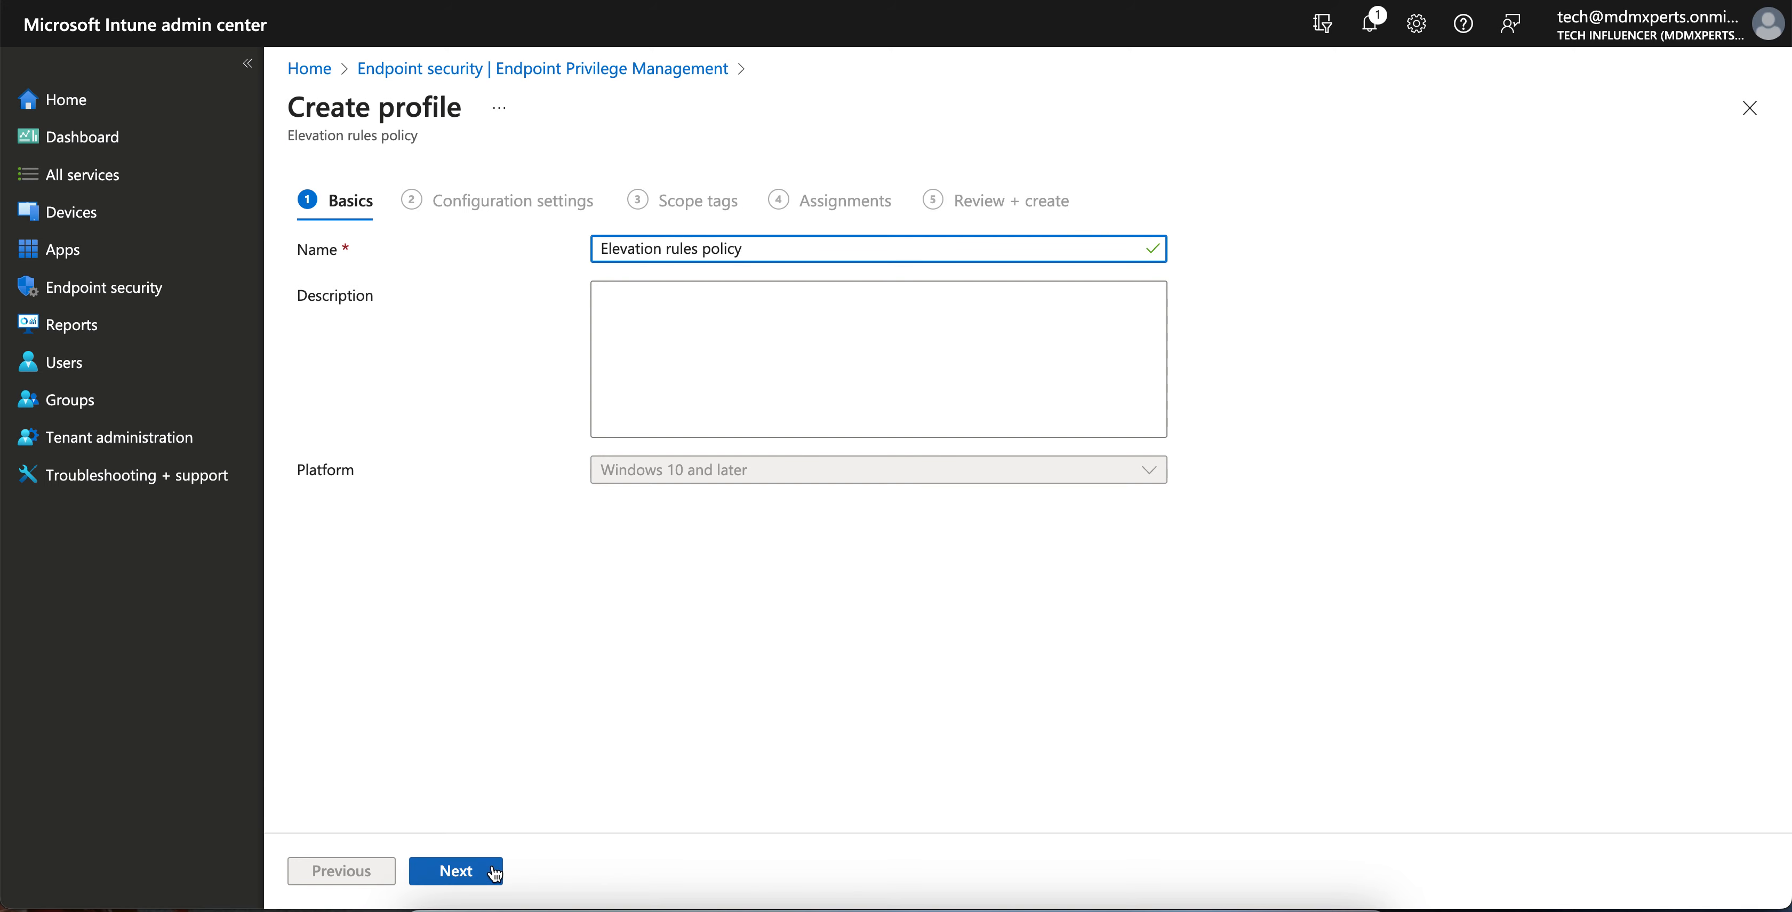
{"action": "left_click", "coordinate": [491, 870]}
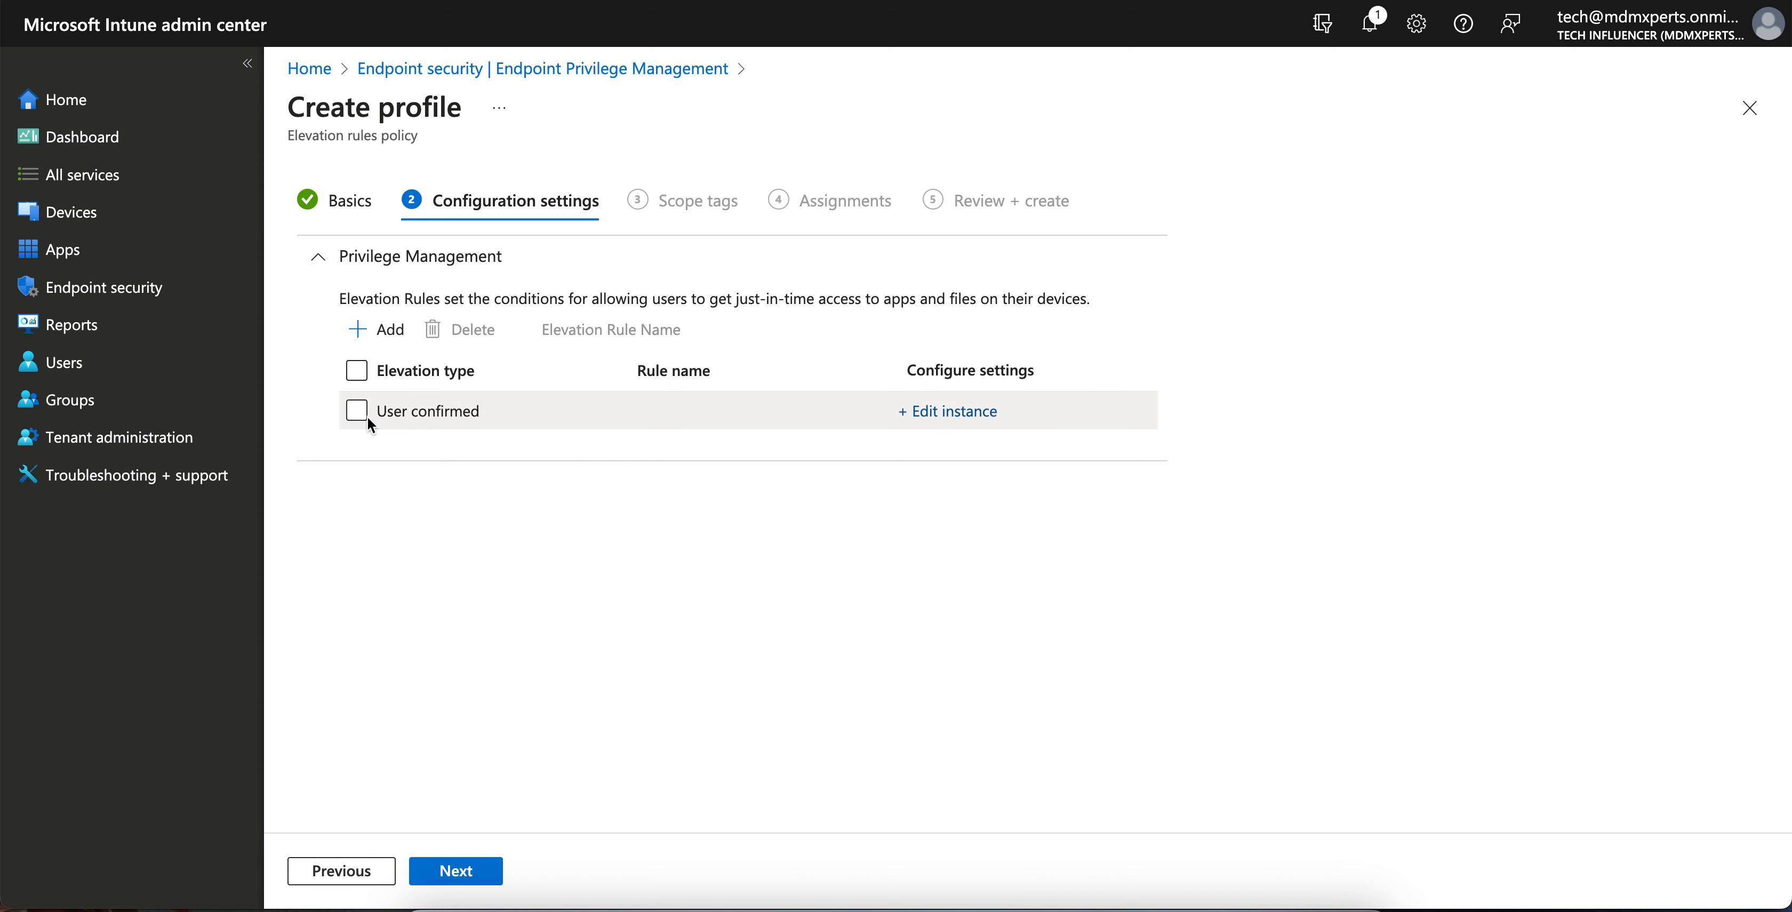
{"action": "left_click", "coordinate": [362, 413]}
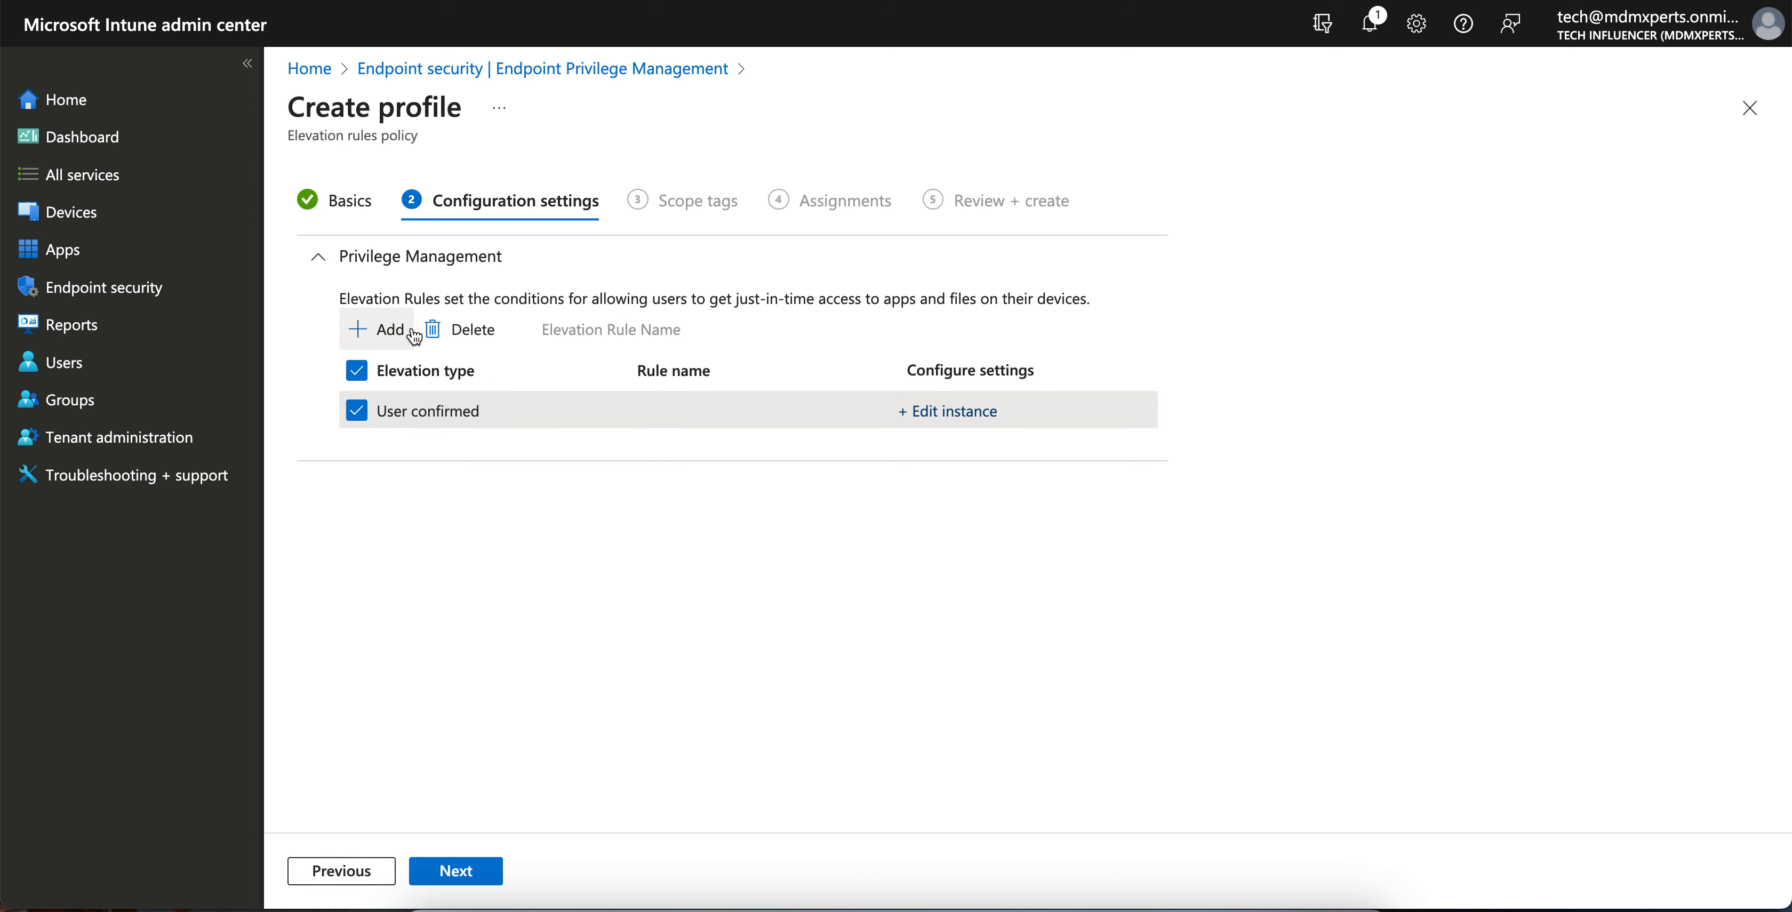
- Name the rule 'Just-In Time Rule' and reuse that text as its description
{"action": "left_click", "coordinate": [960, 413]}
{"action": "type", "text": "Just"}
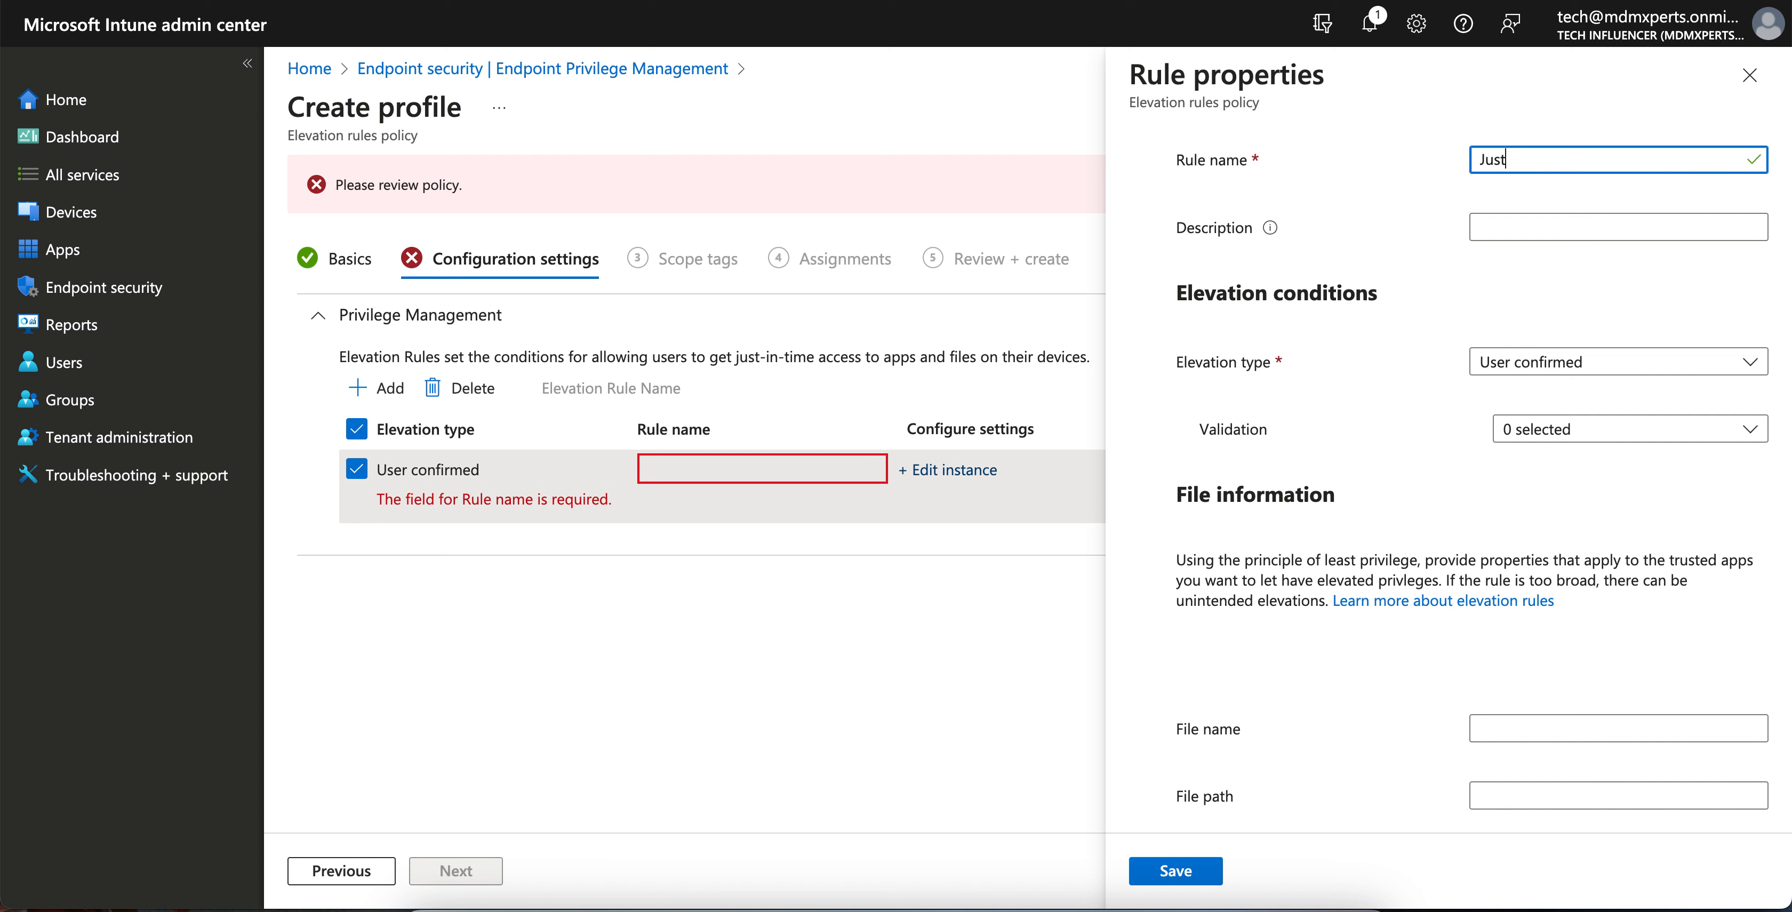
{"action": "type", "text": "-In time"}
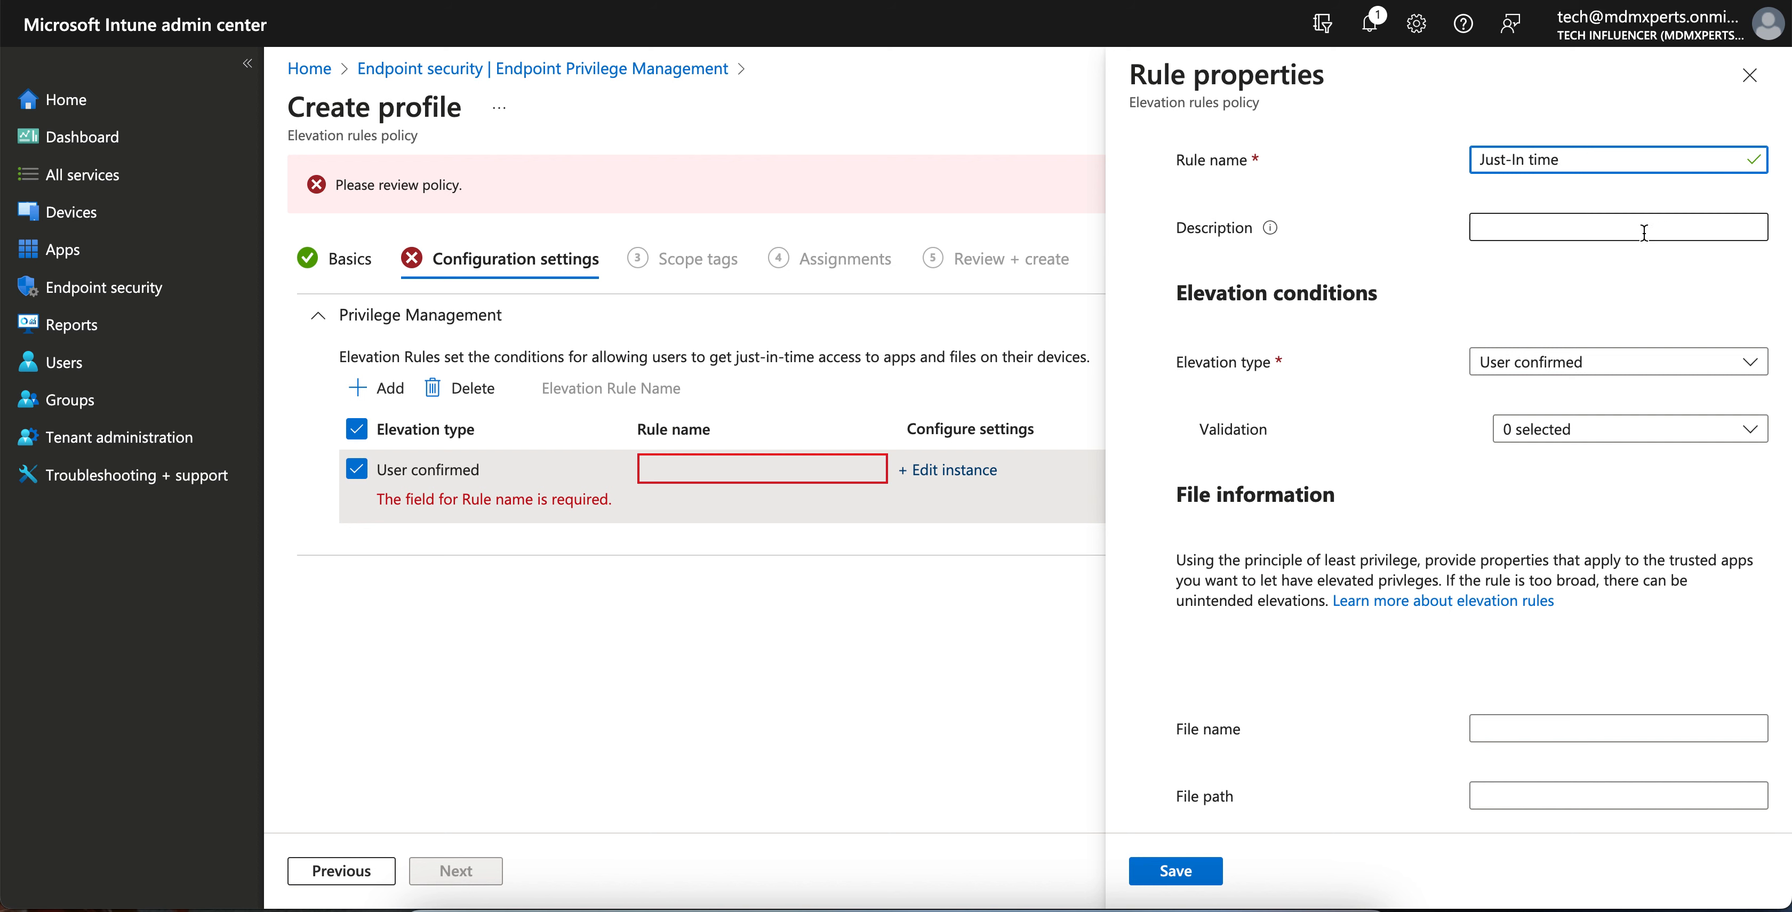
{"action": "type", "text": " Rule"}
{"action": "left_click", "coordinate": [1534, 161]}
{"action": "key", "text": "BackSpace"}
{"action": "type", "text": "T"}
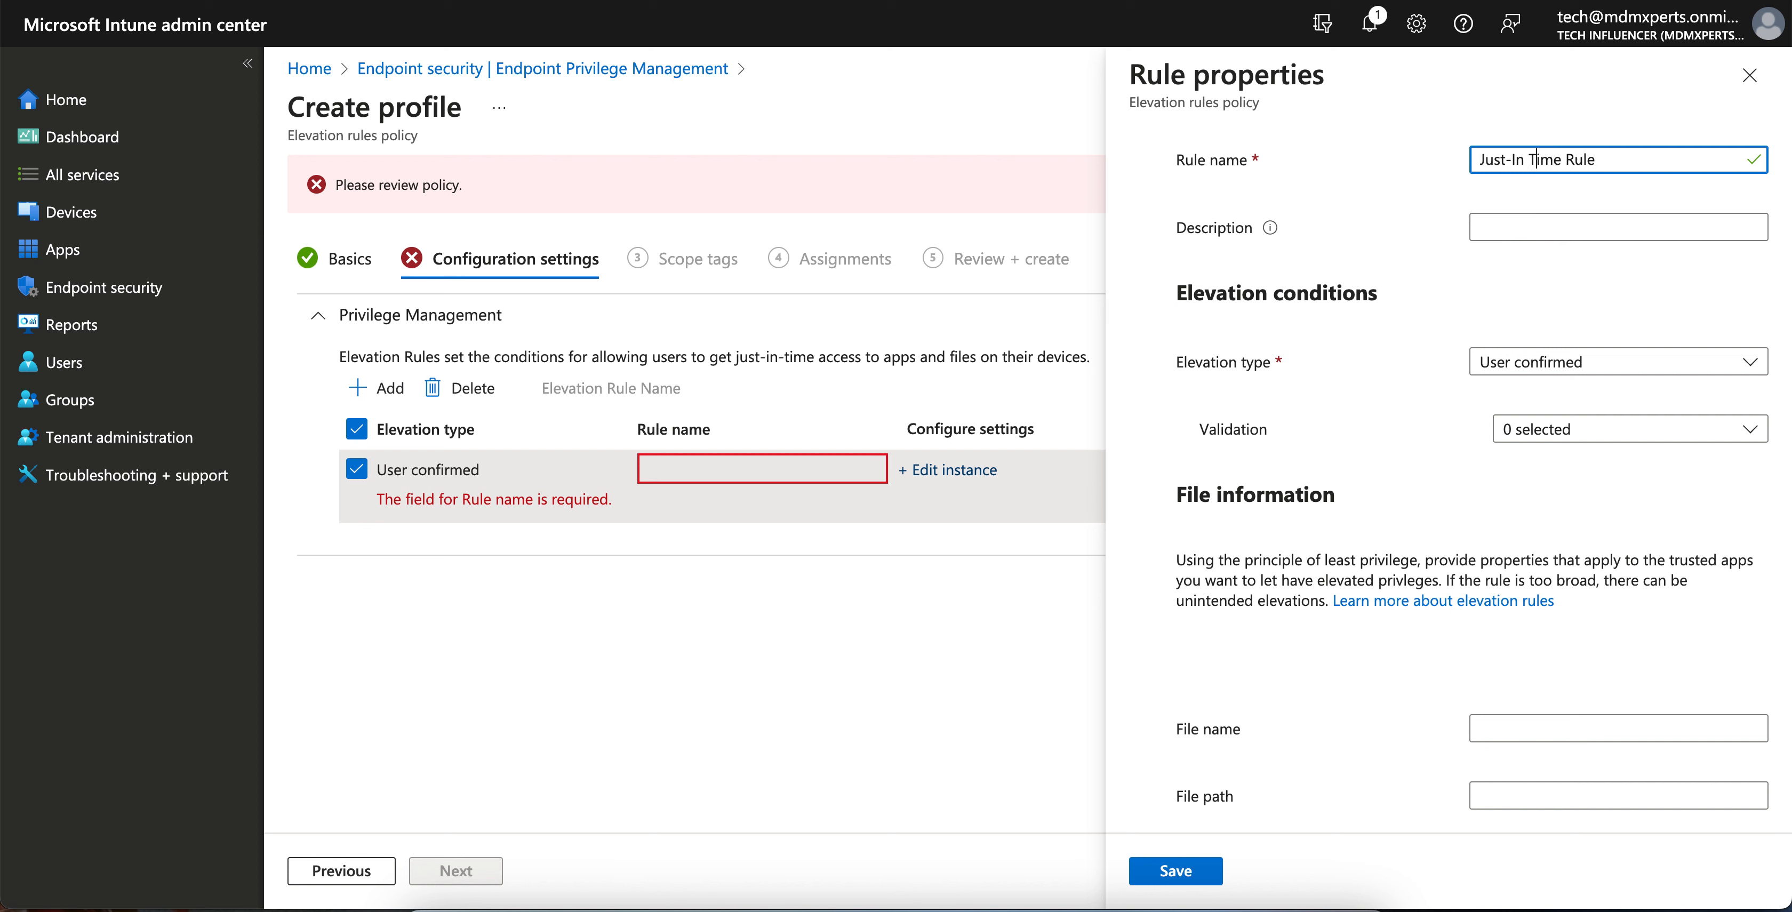
{"action": "left_click", "coordinate": [1556, 218]}
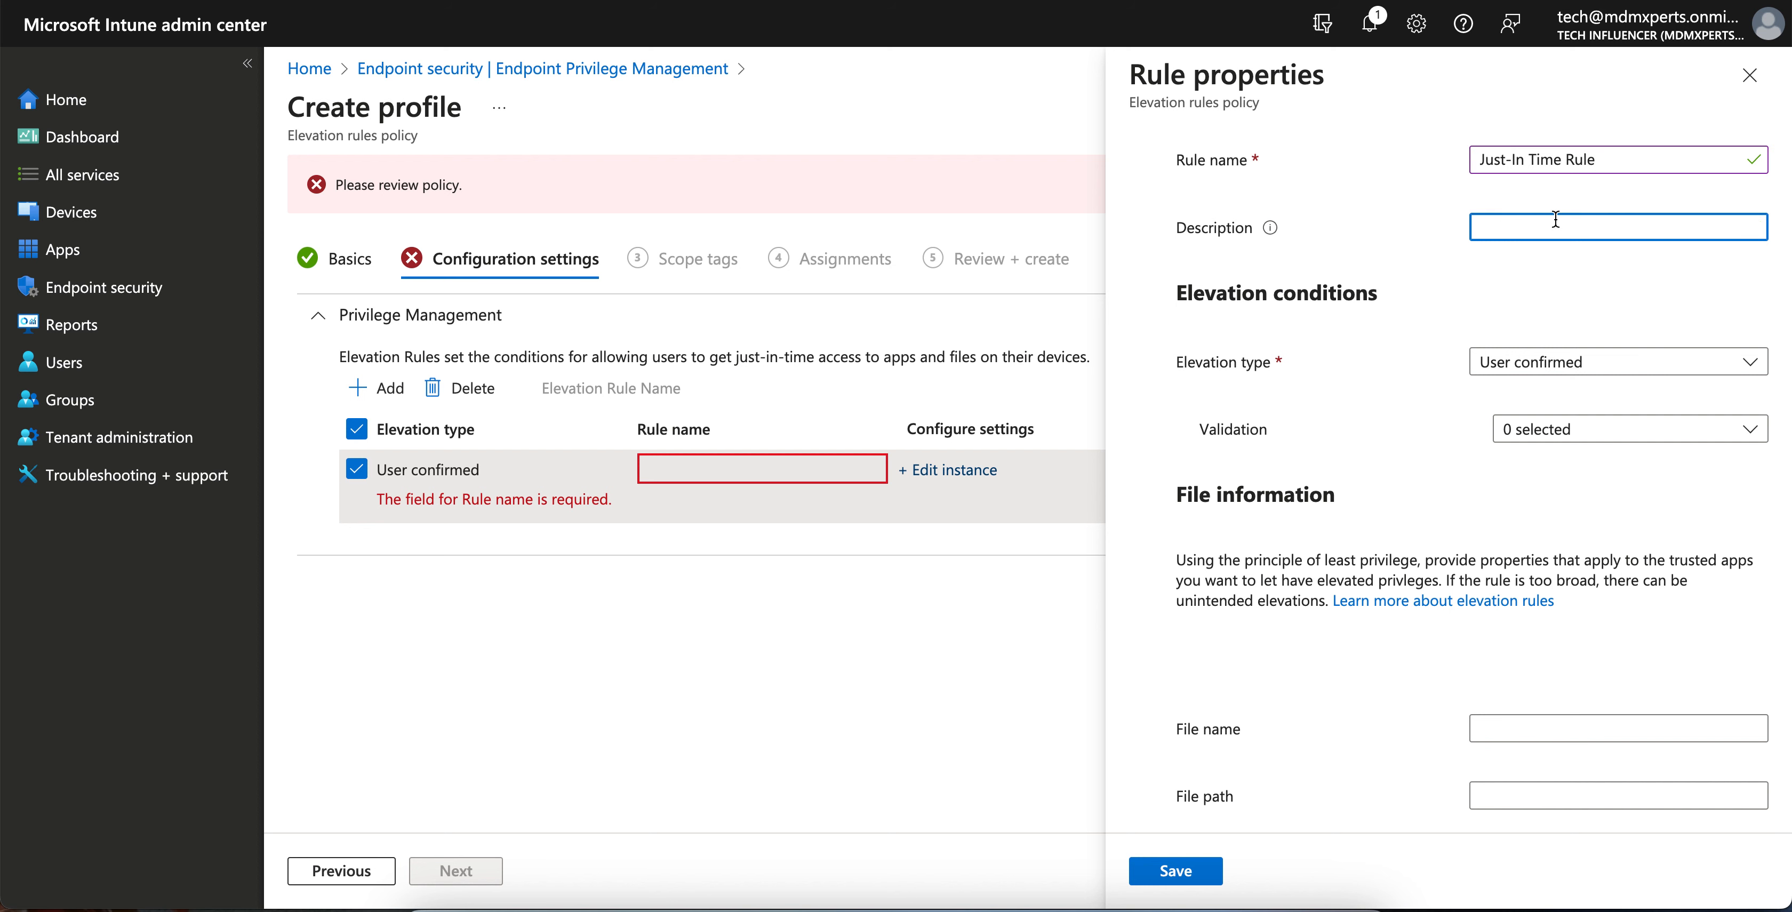
{"action": "left_click_drag", "start_coordinate": [1615, 158], "coordinate": [1438, 167]}
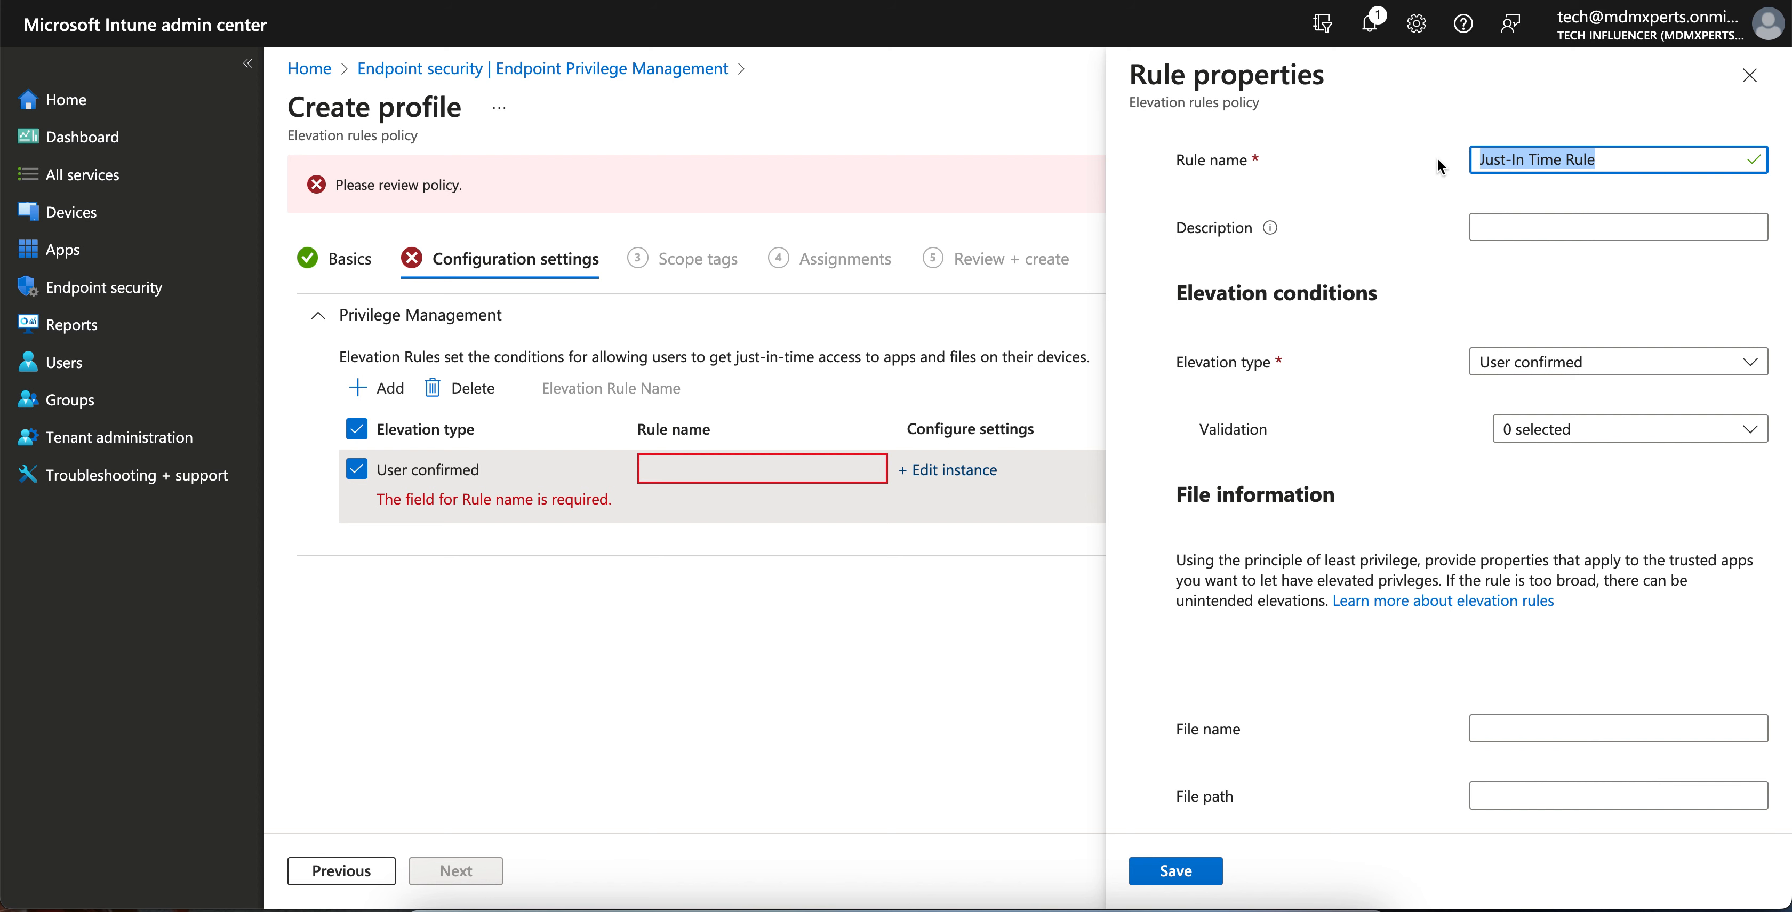
{"action": "left_click", "coordinate": [1510, 224]}
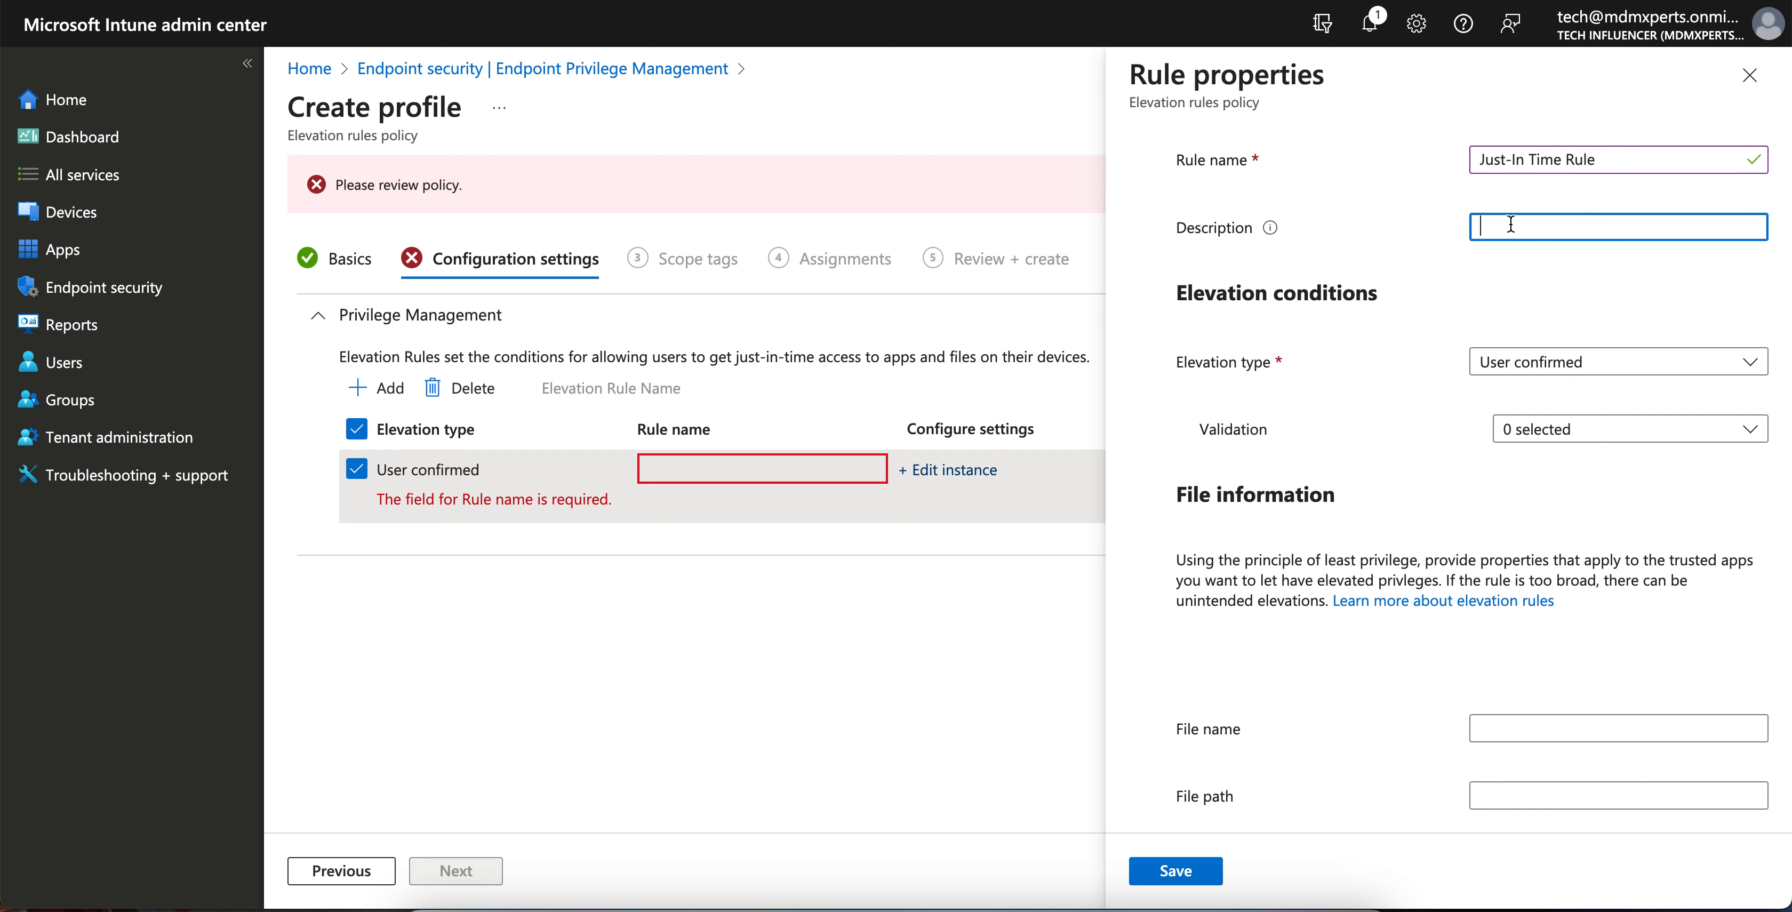
{"action": "key", "text": "ctrl+v"}
- Keep elevation type User confirmed, requiring business justification and Windows authentication
{"action": "left_click", "coordinate": [1580, 365]}
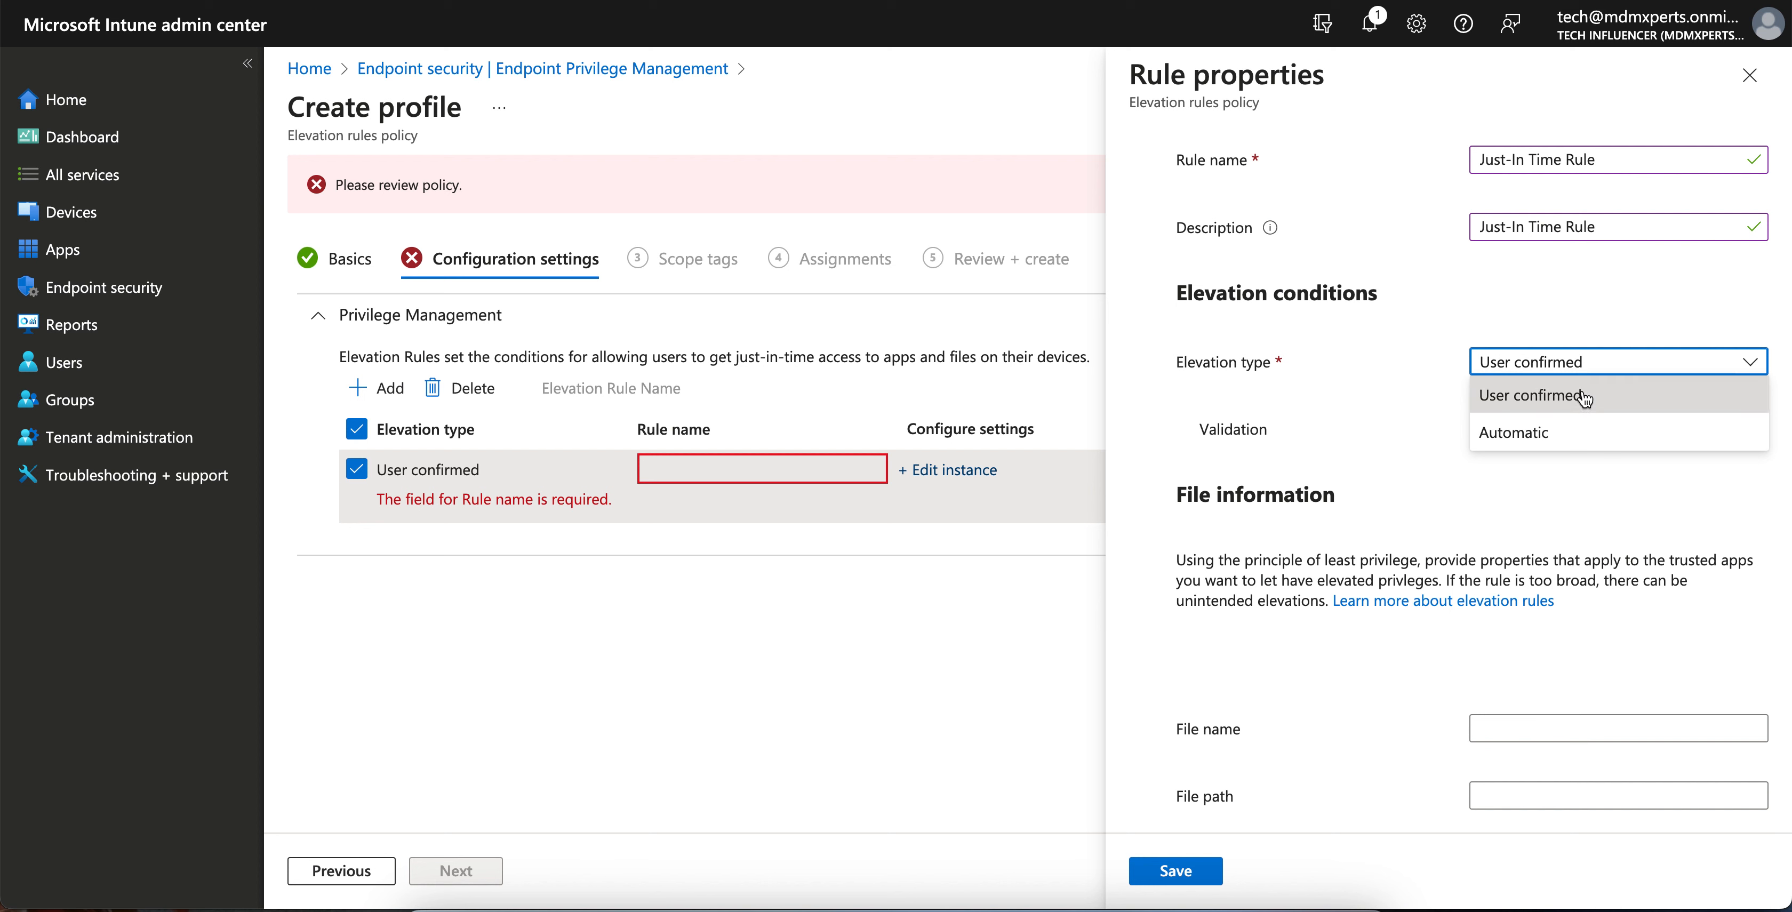
{"action": "left_click", "coordinate": [1570, 405]}
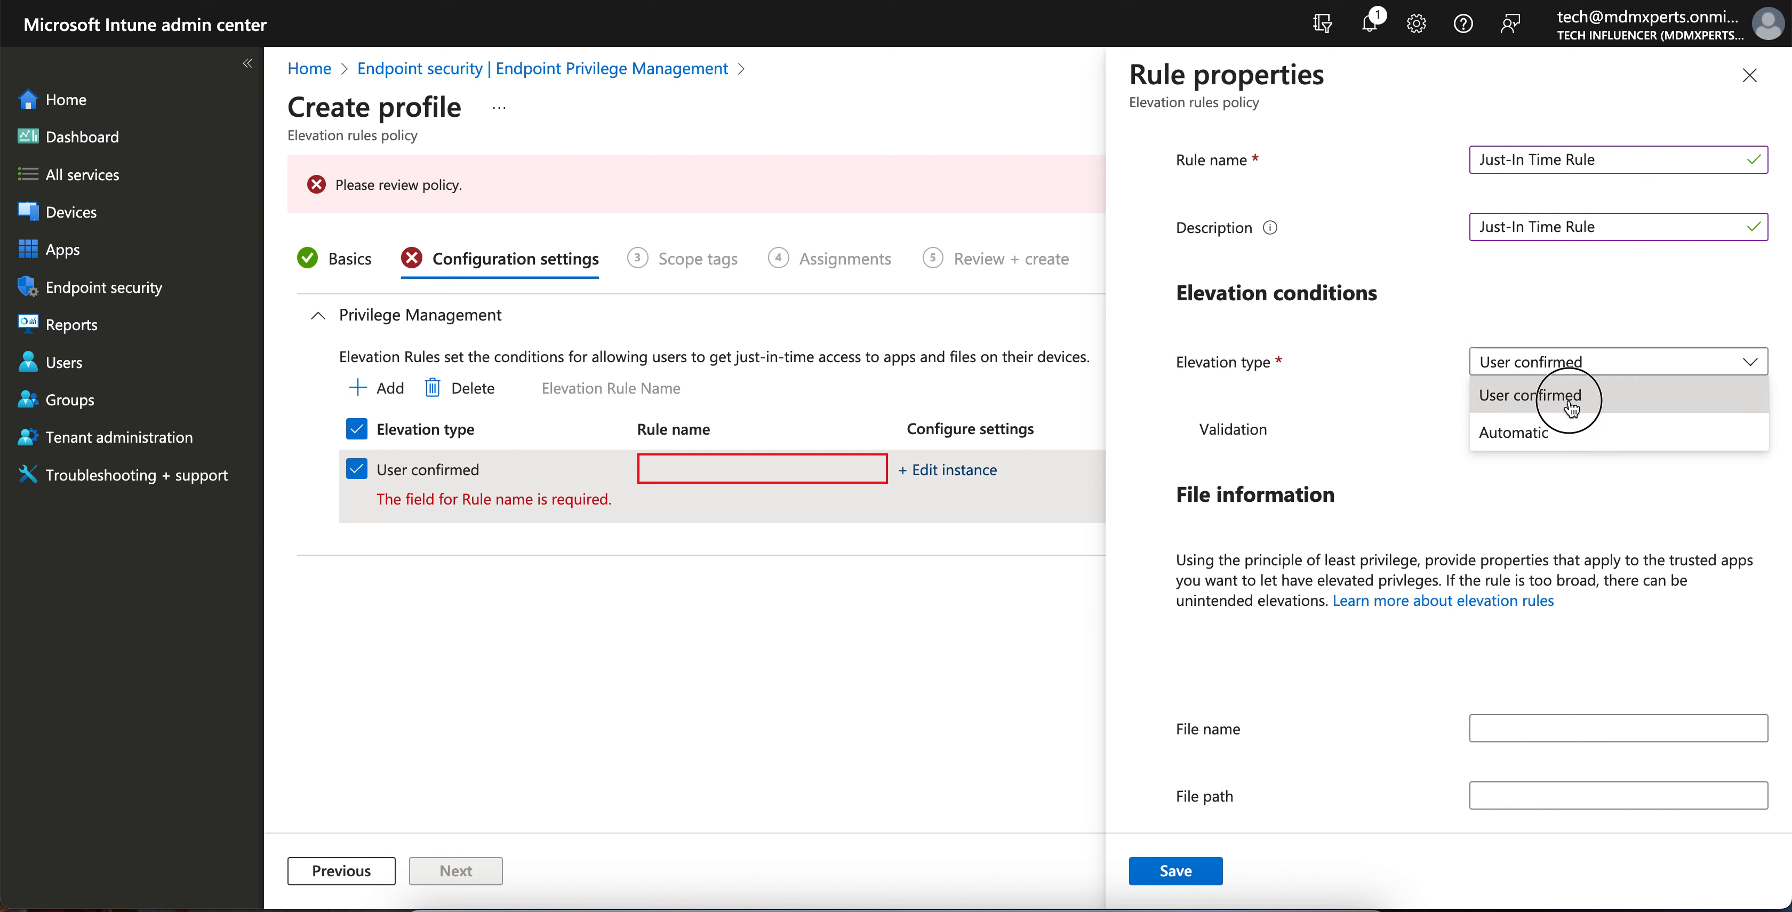
{"action": "left_click", "coordinate": [1537, 433]}
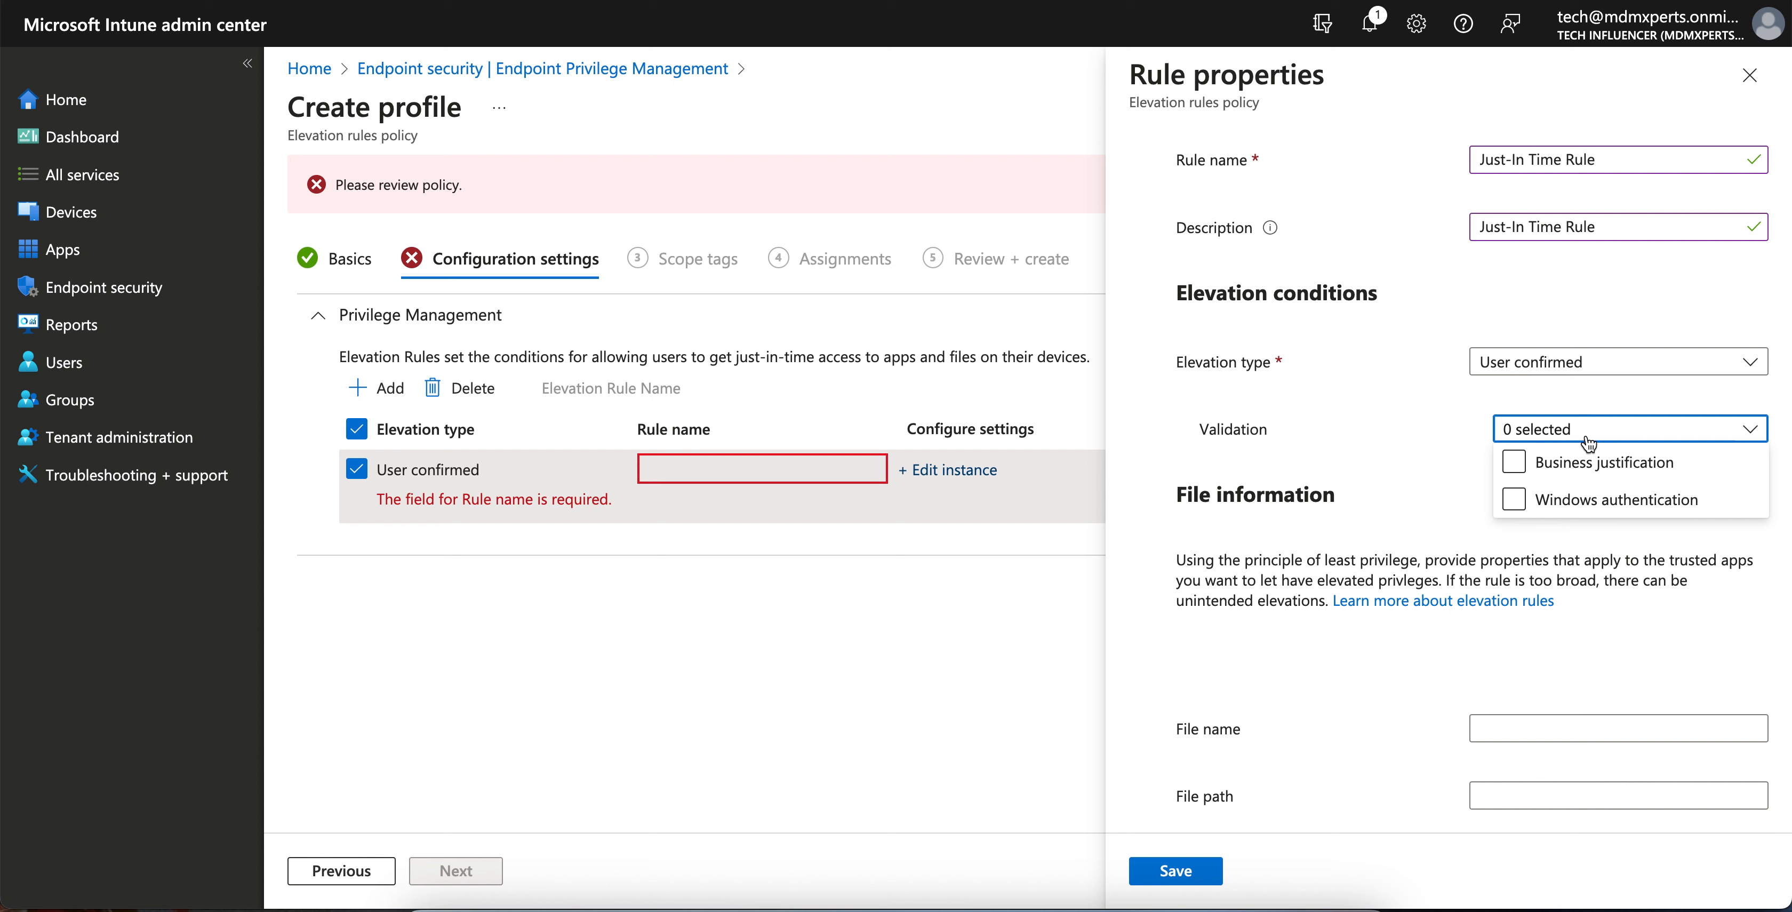
{"action": "left_click", "coordinate": [1538, 479]}
{"action": "left_click", "coordinate": [1516, 499]}
{"action": "left_click", "coordinate": [1538, 435]}
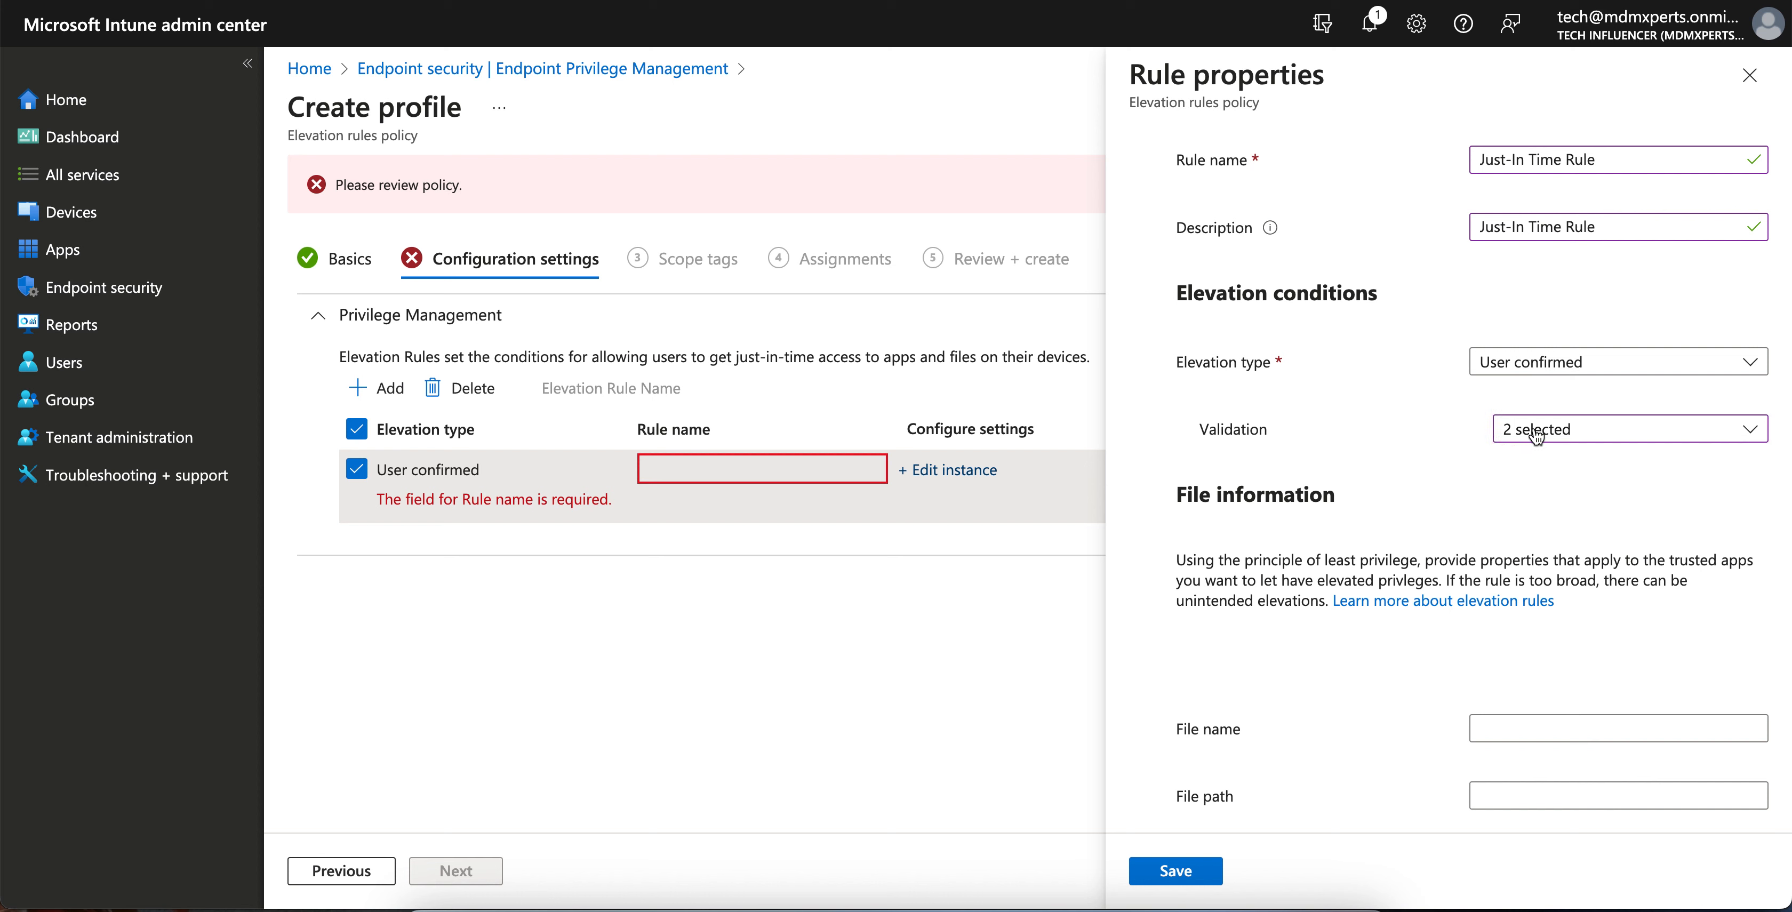
{"action": "left_click", "coordinate": [1537, 434]}
{"action": "left_click", "coordinate": [1447, 464]}
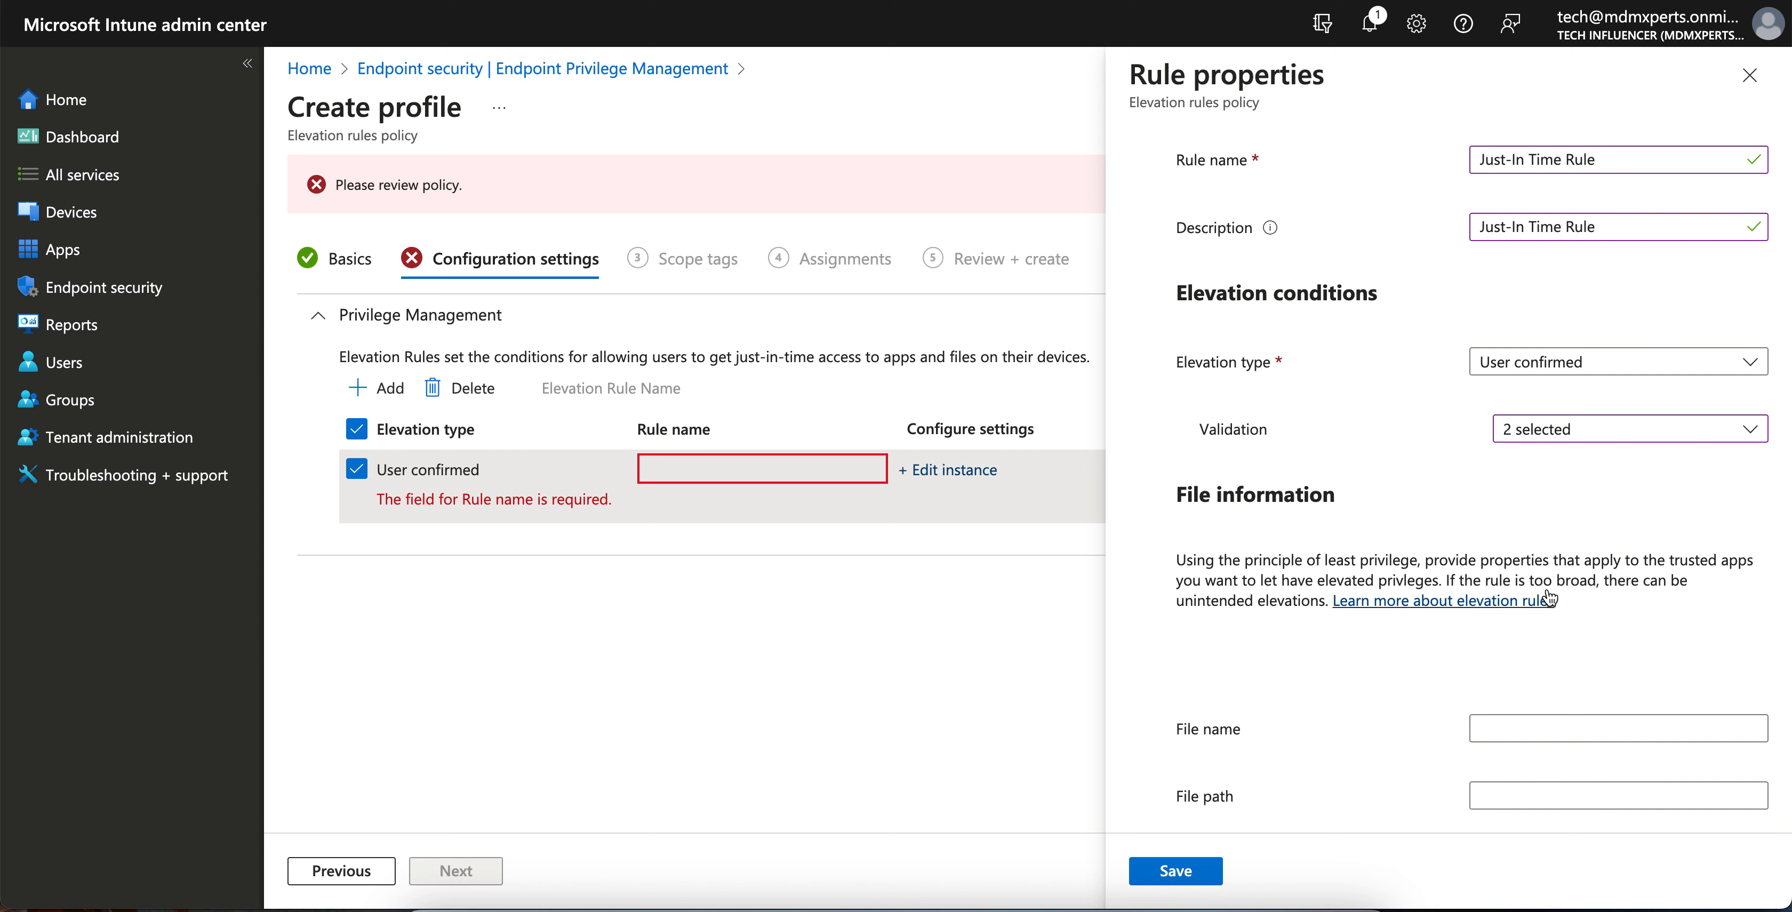
{"action": "scroll", "coordinate": [1550, 598], "scroll_direction": "down", "scroll_amount": 1}
- Try the signature source options, leaving it Not configured
{"action": "scroll", "coordinate": [1550, 598], "scroll_direction": "down", "scroll_amount": 5}
{"action": "left_click", "coordinate": [1586, 463]}
{"action": "left_click", "coordinate": [1531, 539]}
{"action": "left_click", "coordinate": [1553, 336]}
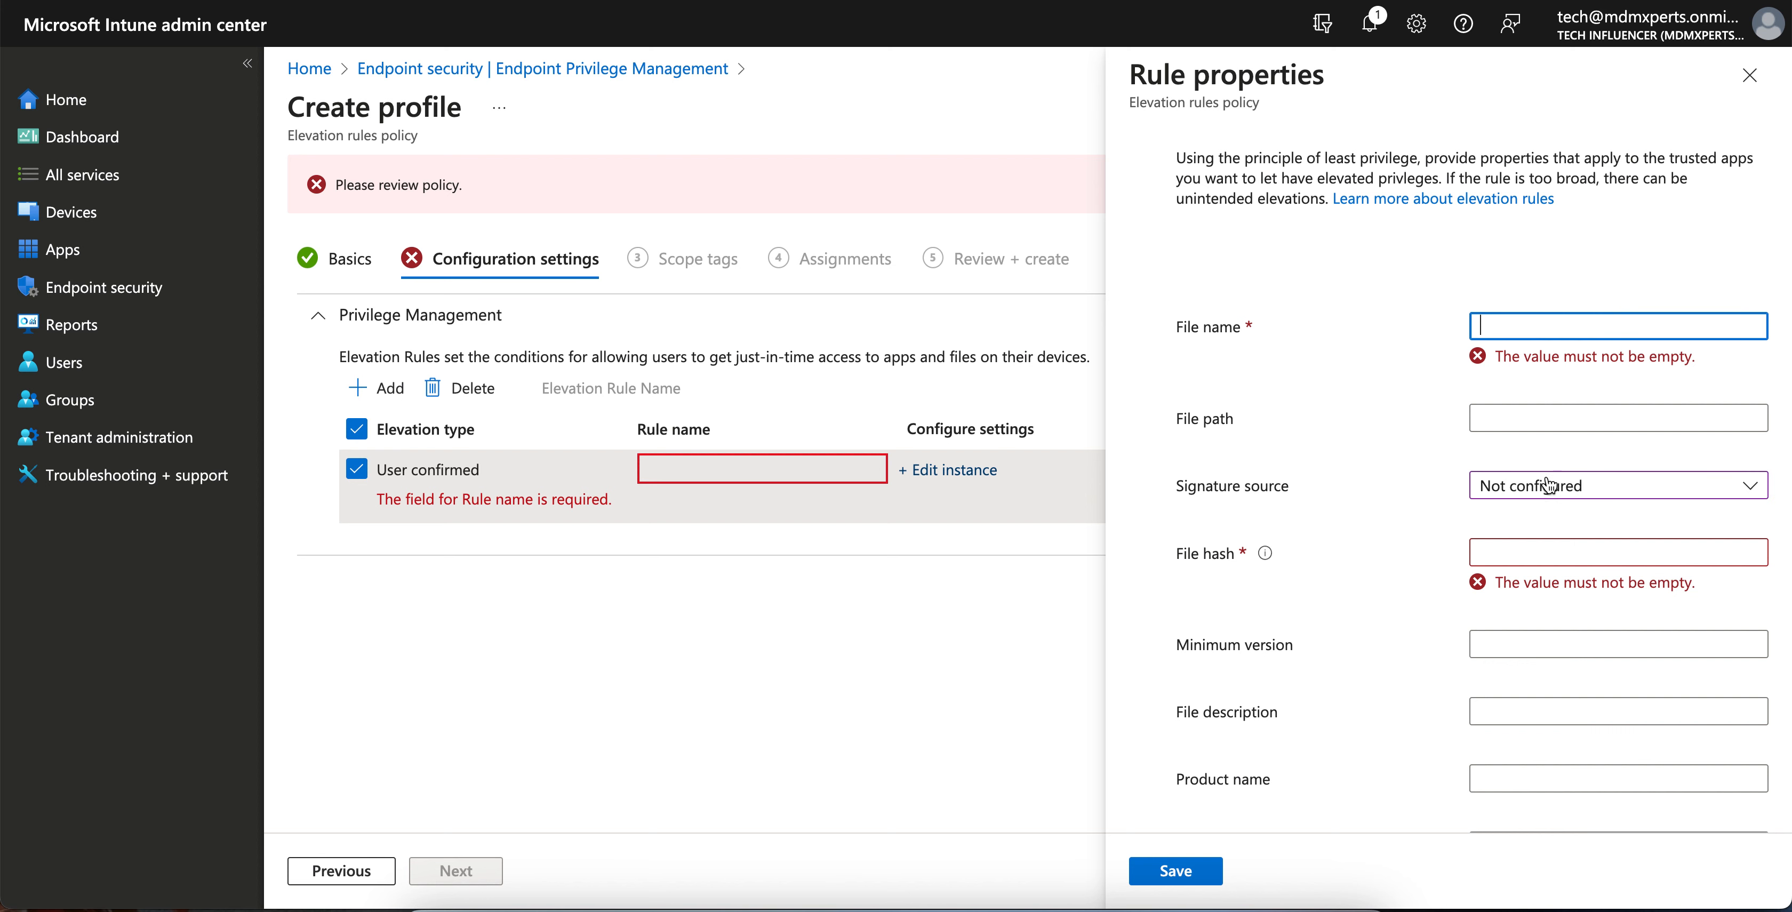
{"action": "left_click", "coordinate": [1549, 484]}
{"action": "left_click", "coordinate": [1557, 518]}
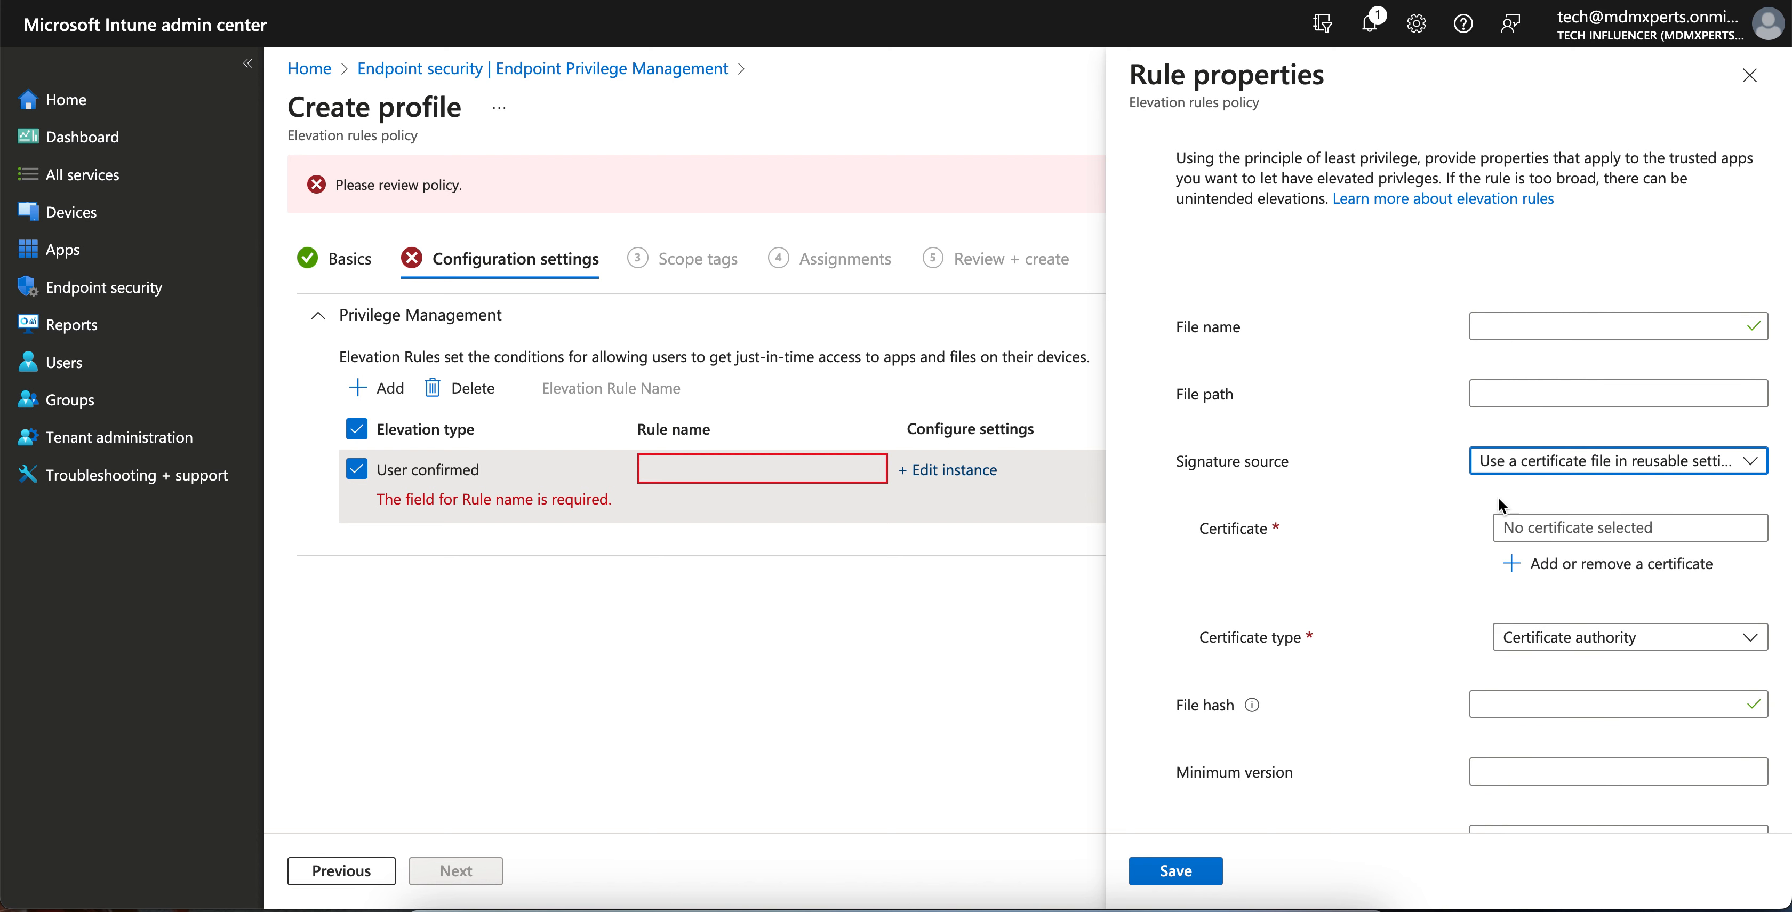
{"action": "left_click", "coordinate": [1538, 470]}
{"action": "left_click", "coordinate": [1558, 528]}
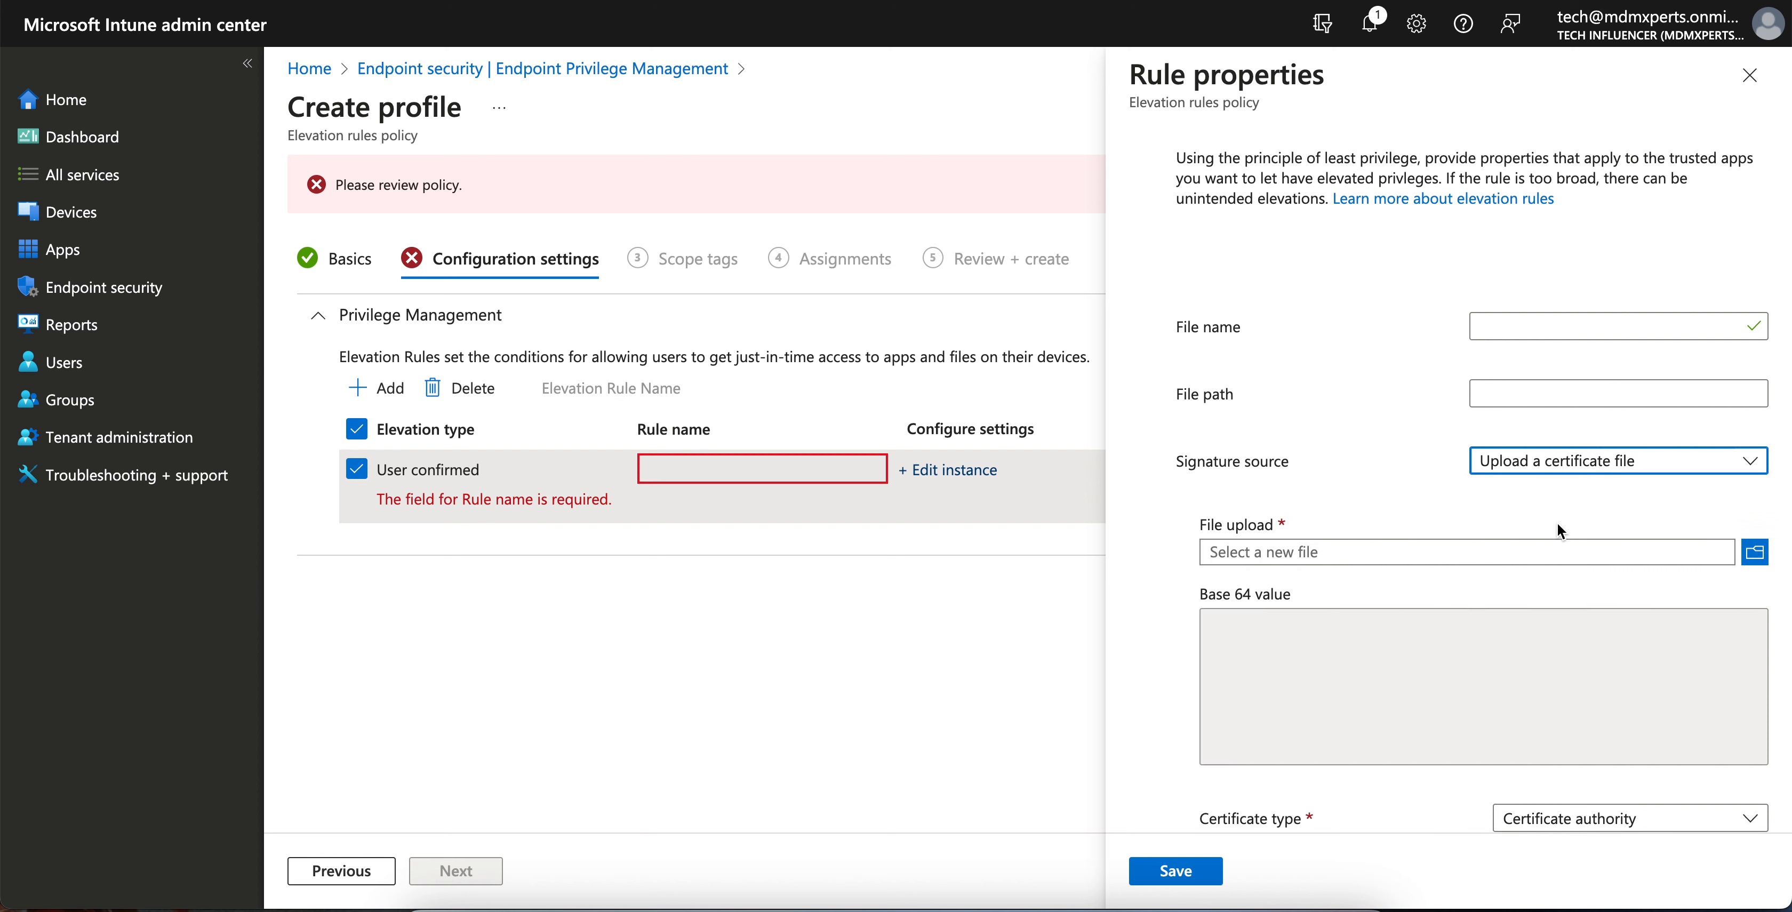
{"action": "scroll", "coordinate": [1559, 531], "scroll_direction": "down", "scroll_amount": 1}
{"action": "left_click", "coordinate": [1605, 396]}
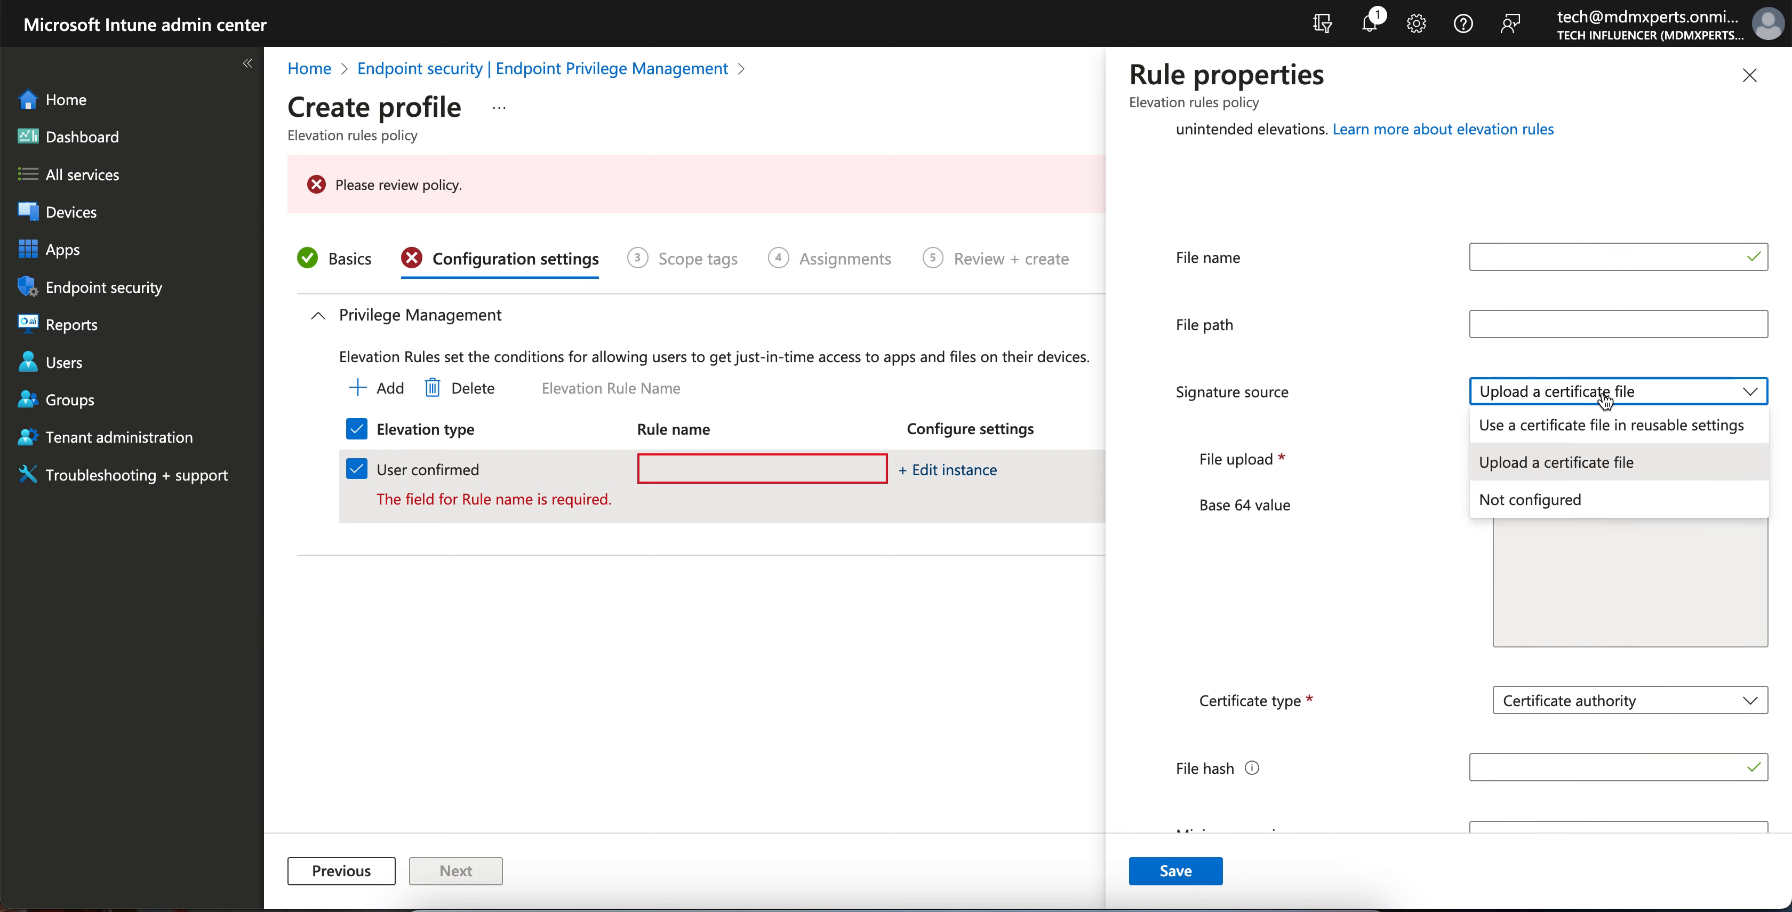
{"action": "left_click", "coordinate": [1571, 500]}
- Enter 'Adobe' as the rule's file name, fixing the typos
{"action": "left_click", "coordinate": [1512, 258]}
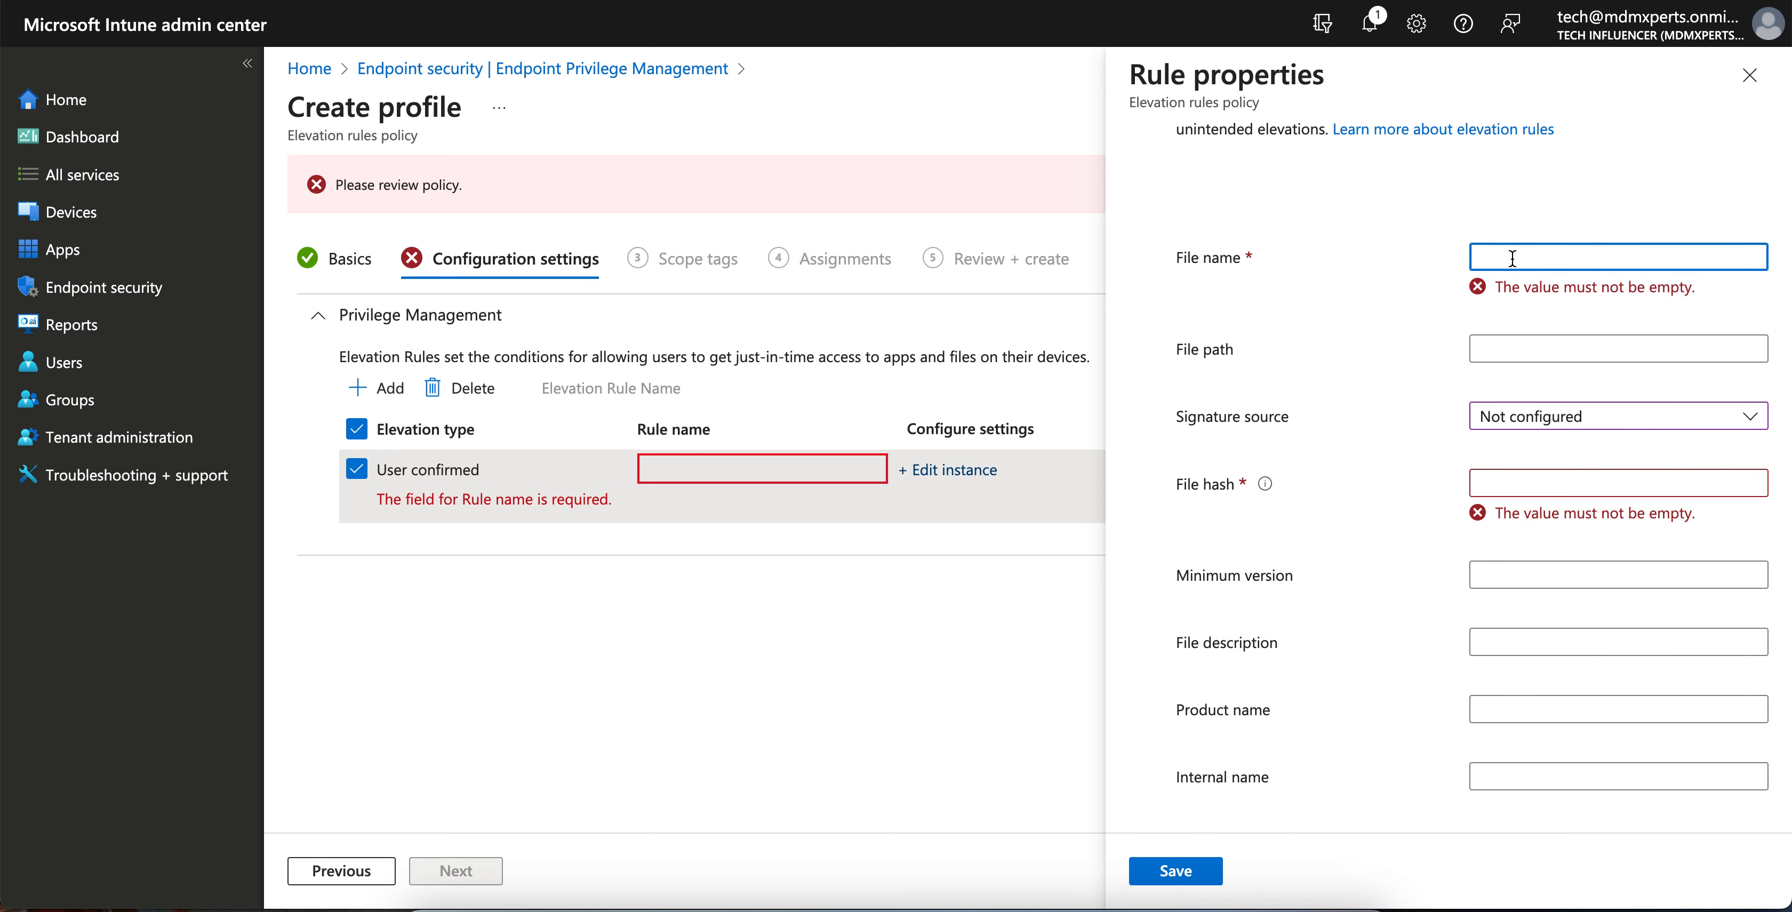
{"action": "type", "text": "Adbove"}
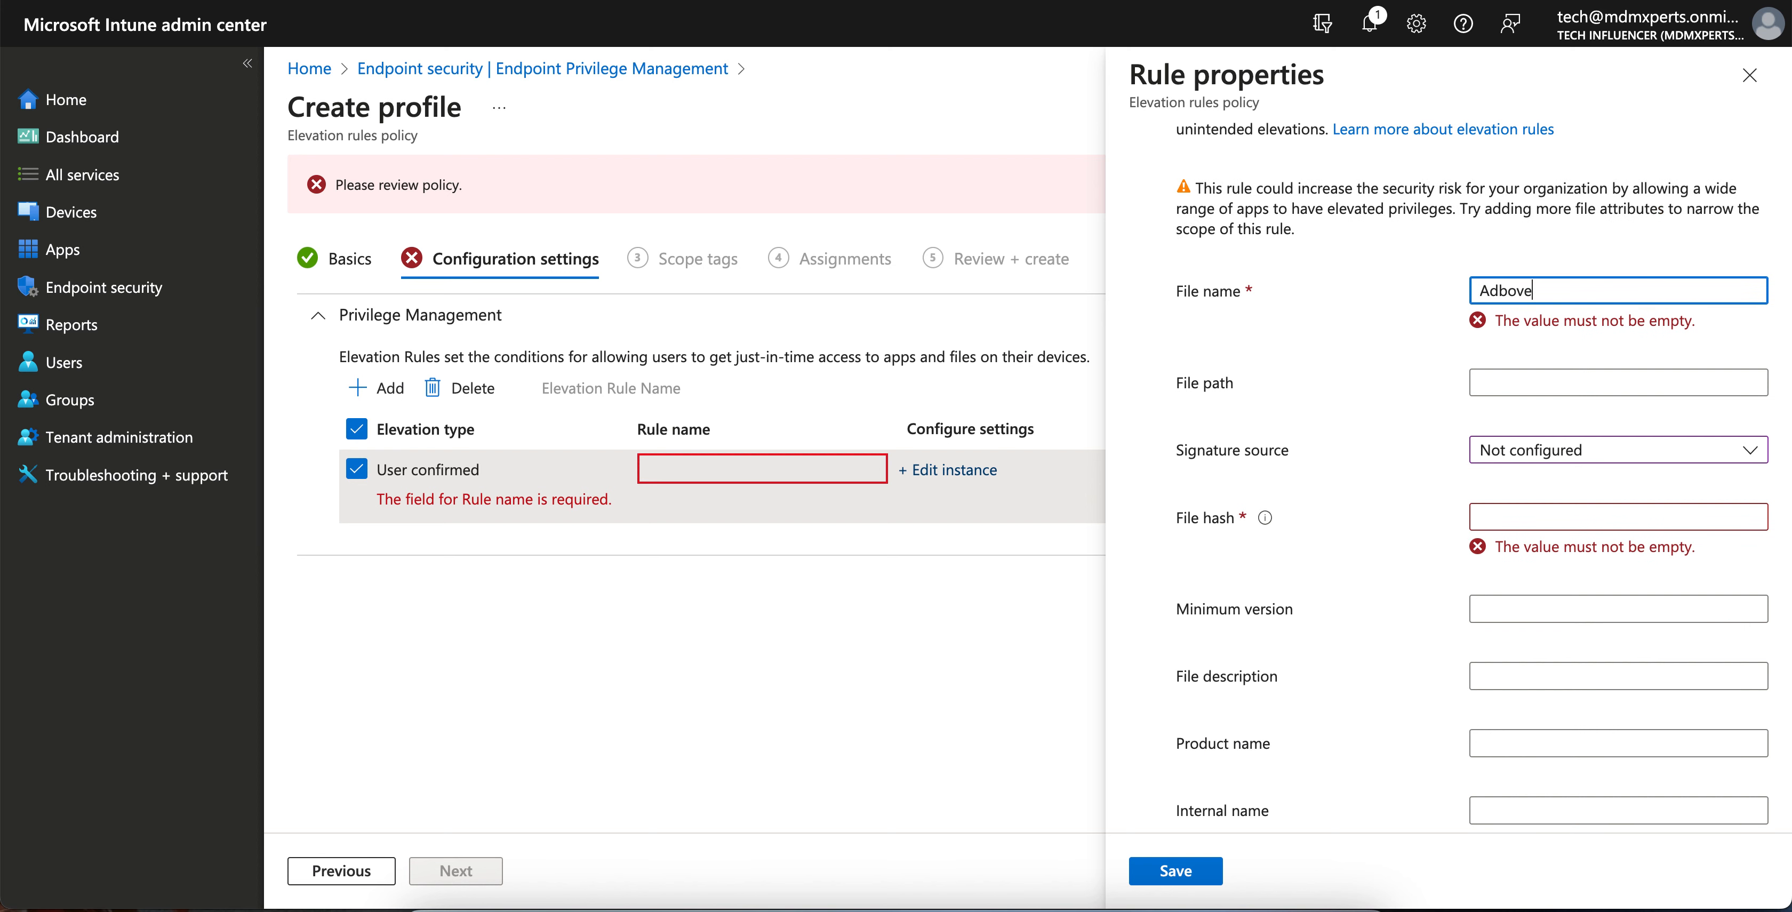
{"action": "key", "text": "BackSpace"}
{"action": "key", "text": "BackSpace"}
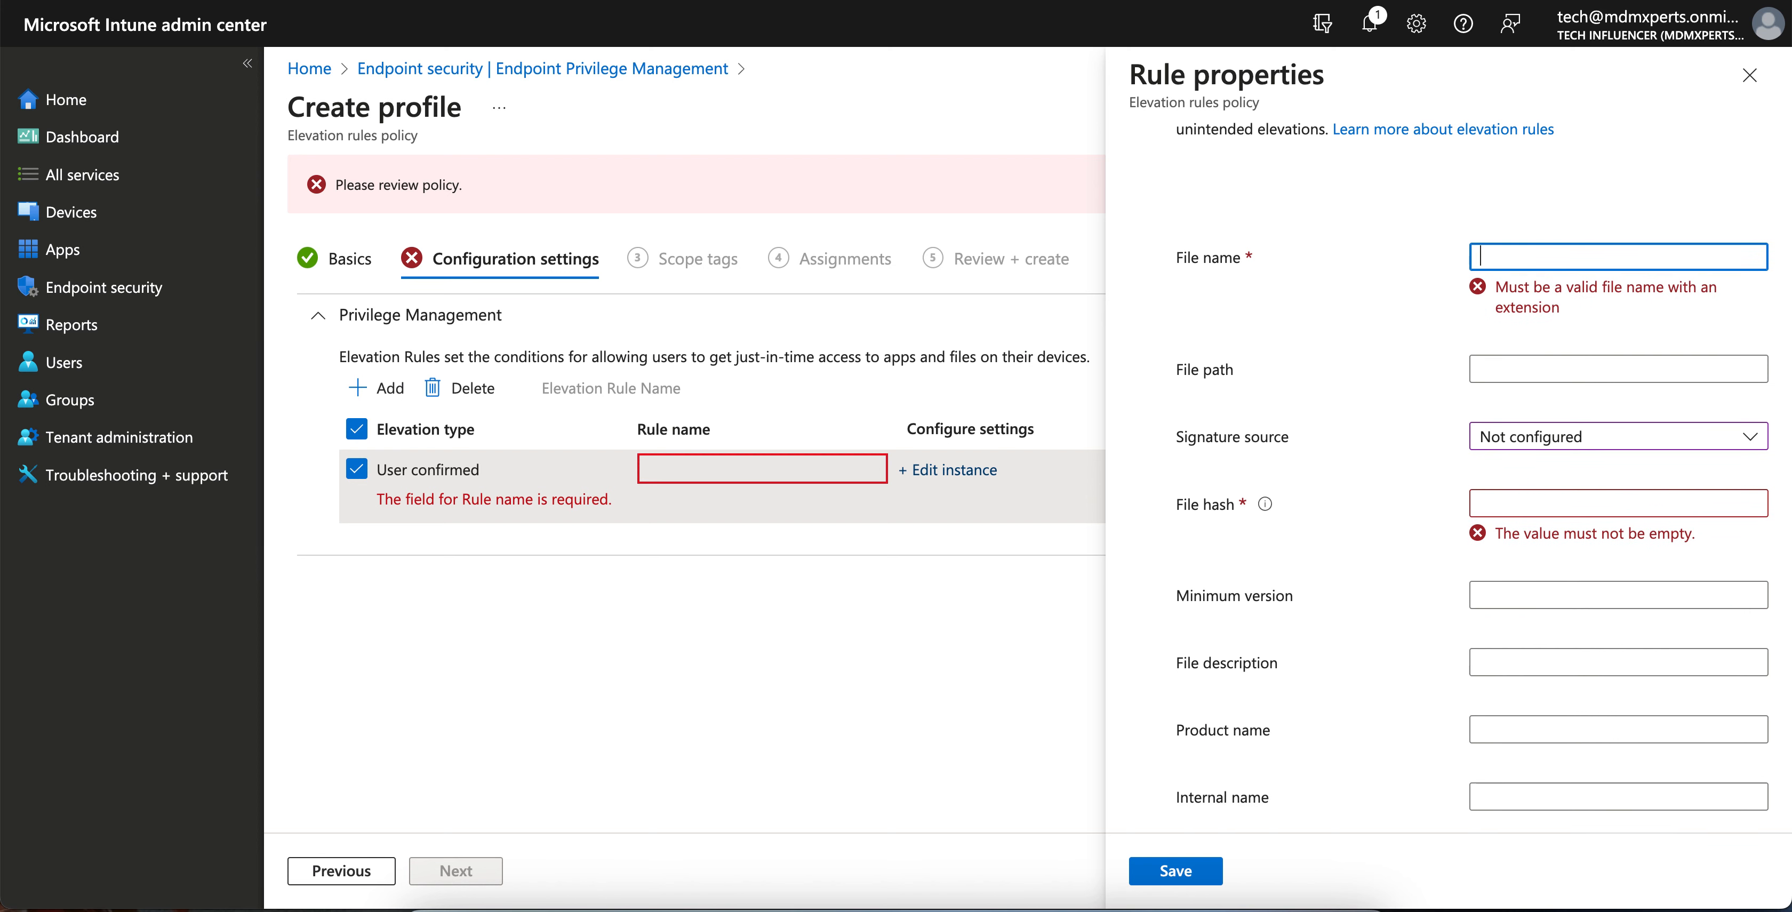
{"action": "type", "text": "Adbo"}
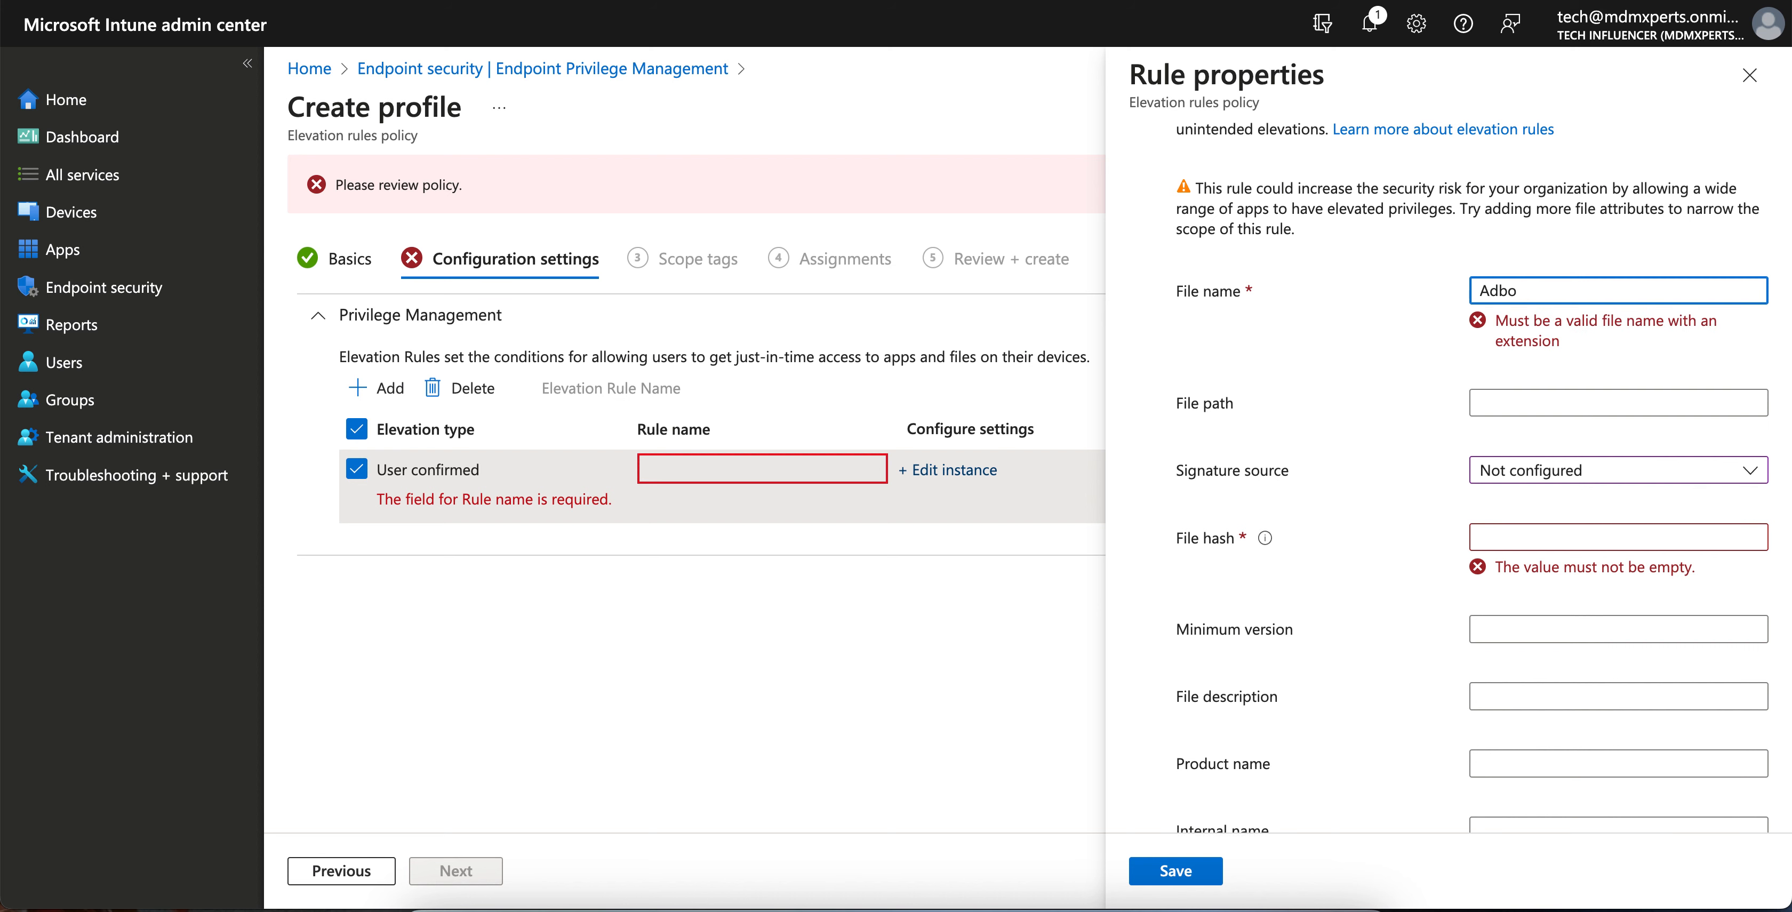
{"action": "type", "text": "e"}
{"action": "key", "text": "BackSpace"}
{"action": "key", "text": "BackSpace"}
{"action": "key", "text": "BackSpace"}
{"action": "type", "text": "ob"}
- Step through the file path, version, description, product, internal name and hash fields
{"action": "left_click", "coordinate": [1548, 403]}
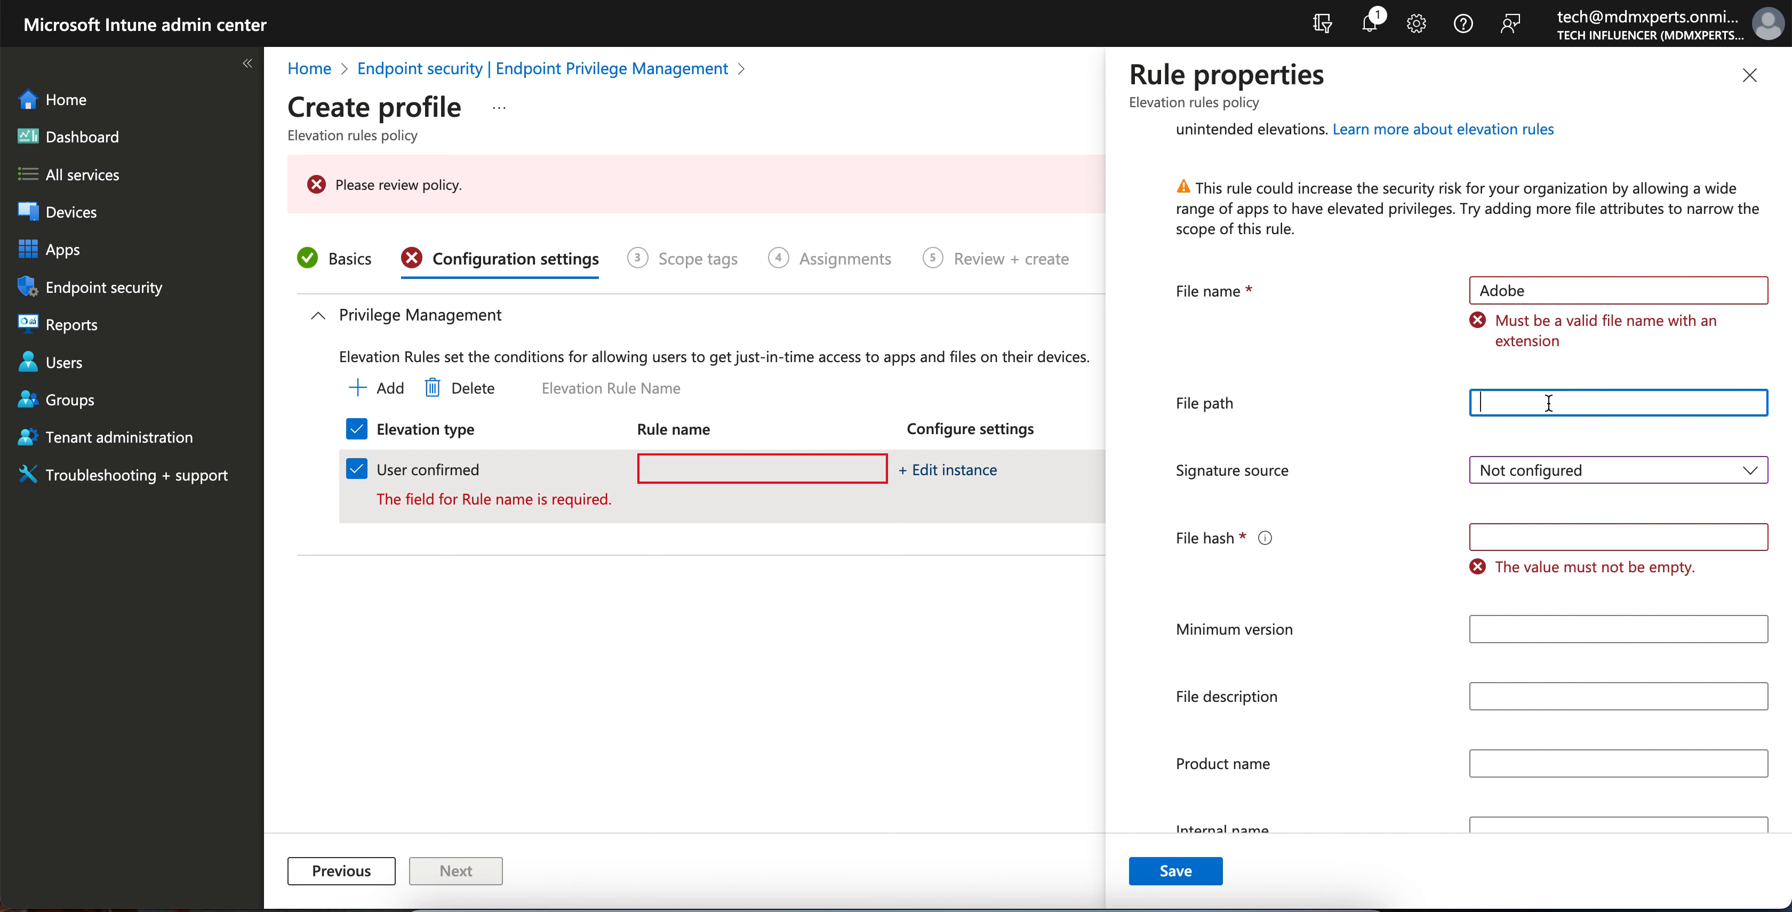
{"action": "scroll", "coordinate": [1548, 402], "scroll_direction": "down", "scroll_amount": 1}
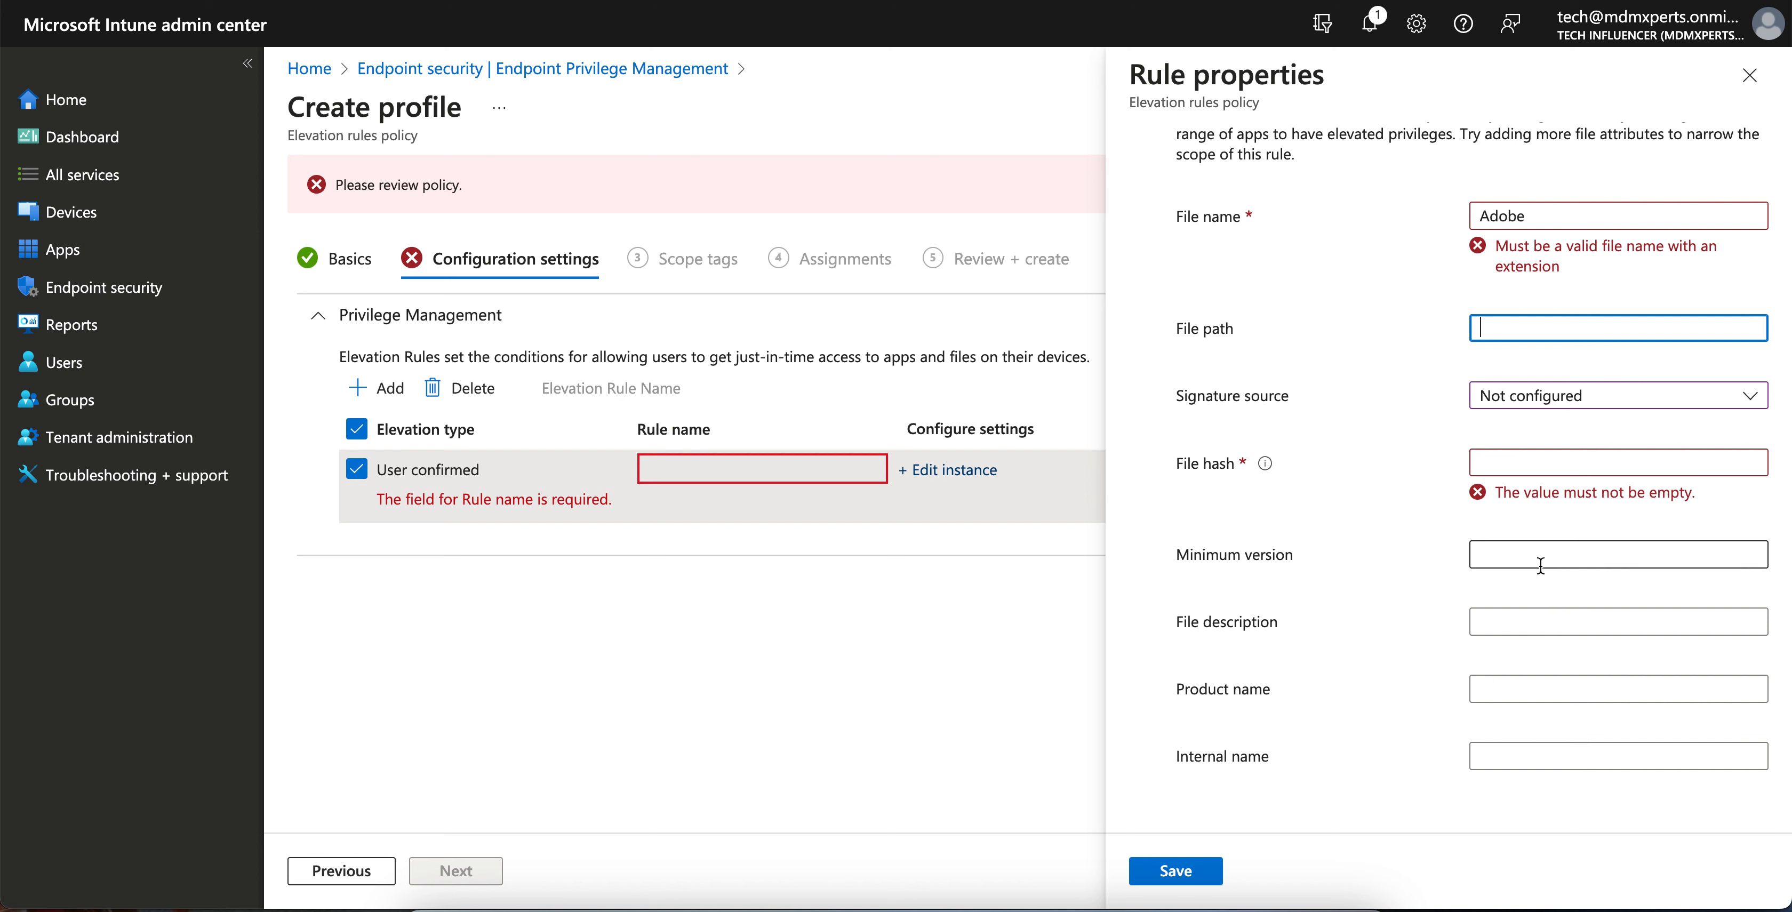
{"action": "left_click", "coordinate": [1538, 552]}
{"action": "left_click", "coordinate": [1530, 621]}
{"action": "left_click", "coordinate": [1527, 688]}
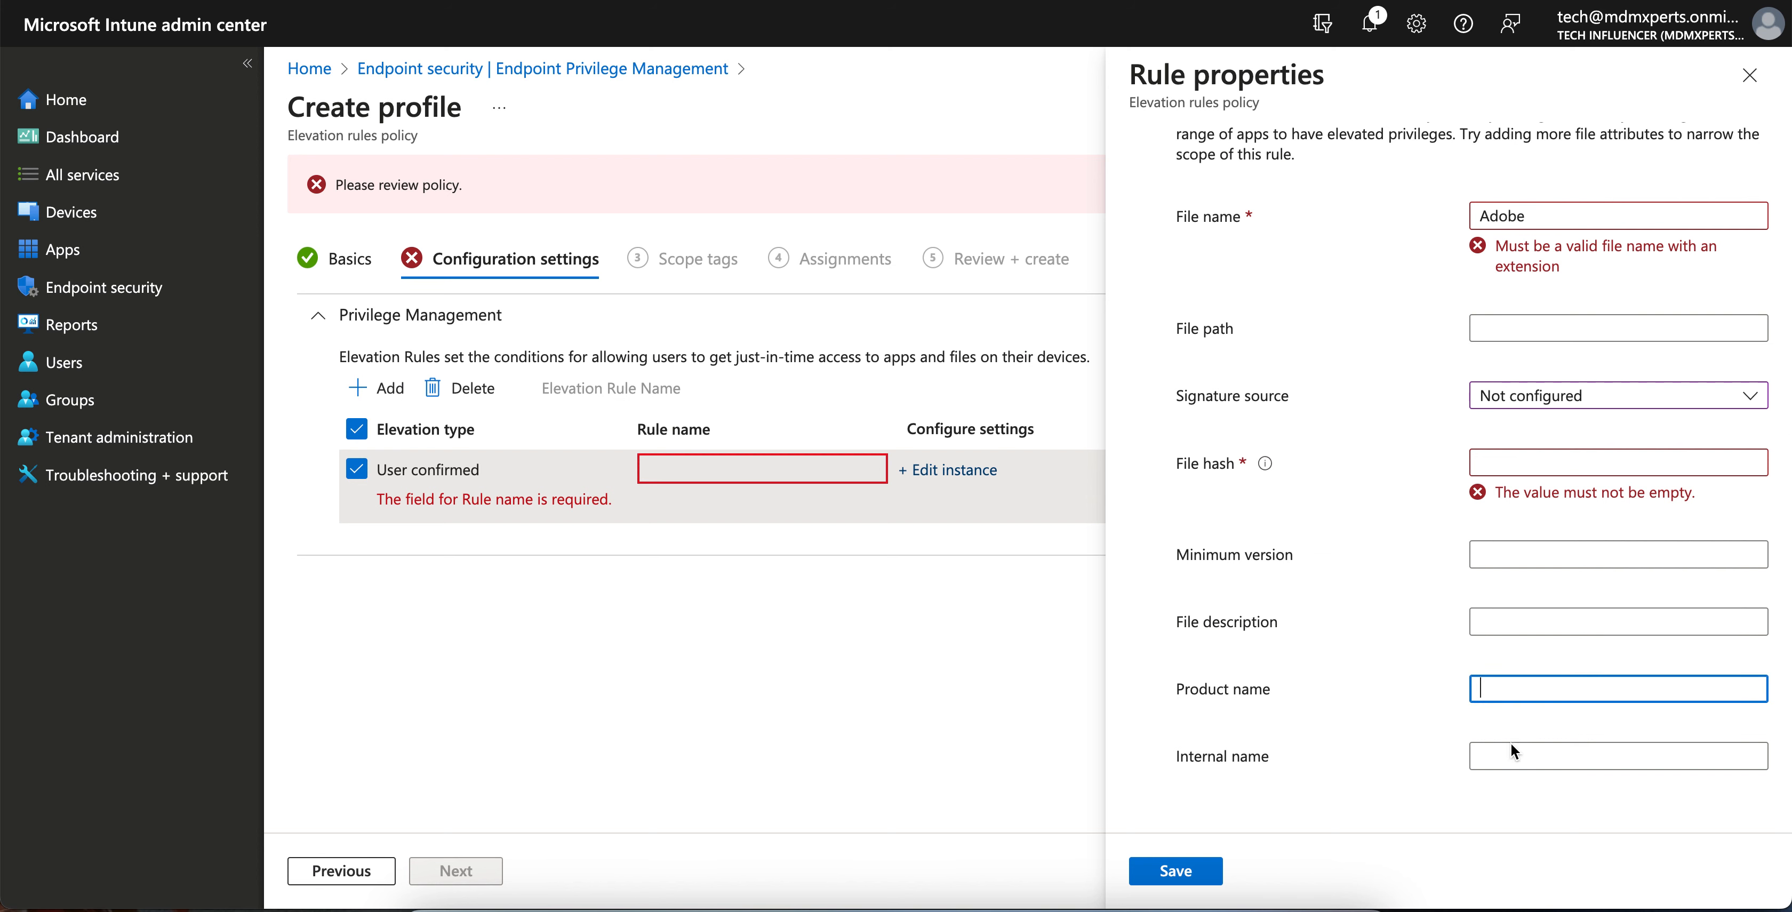
{"action": "left_click", "coordinate": [1511, 758]}
{"action": "scroll", "coordinate": [1511, 760], "scroll_direction": "up", "scroll_amount": 1}
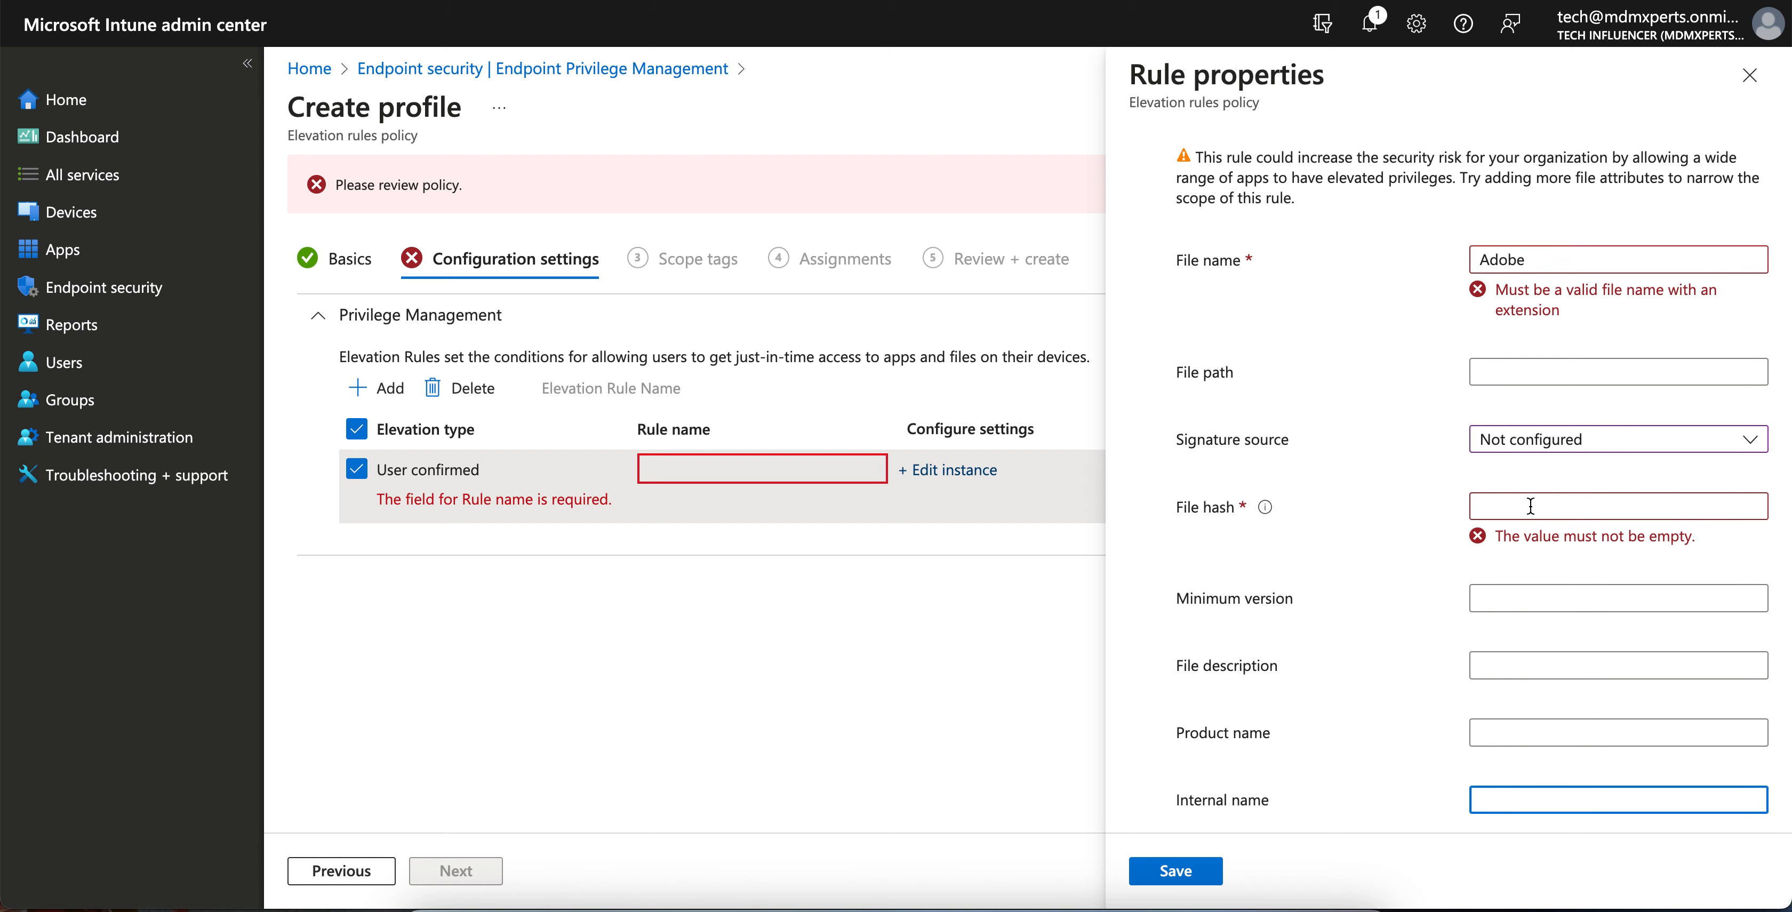
{"action": "left_click", "coordinate": [1531, 506]}
- Try certificate upload and type options, then choose a certificate from reusable settings
{"action": "mouse_move", "coordinate": [1259, 512]}
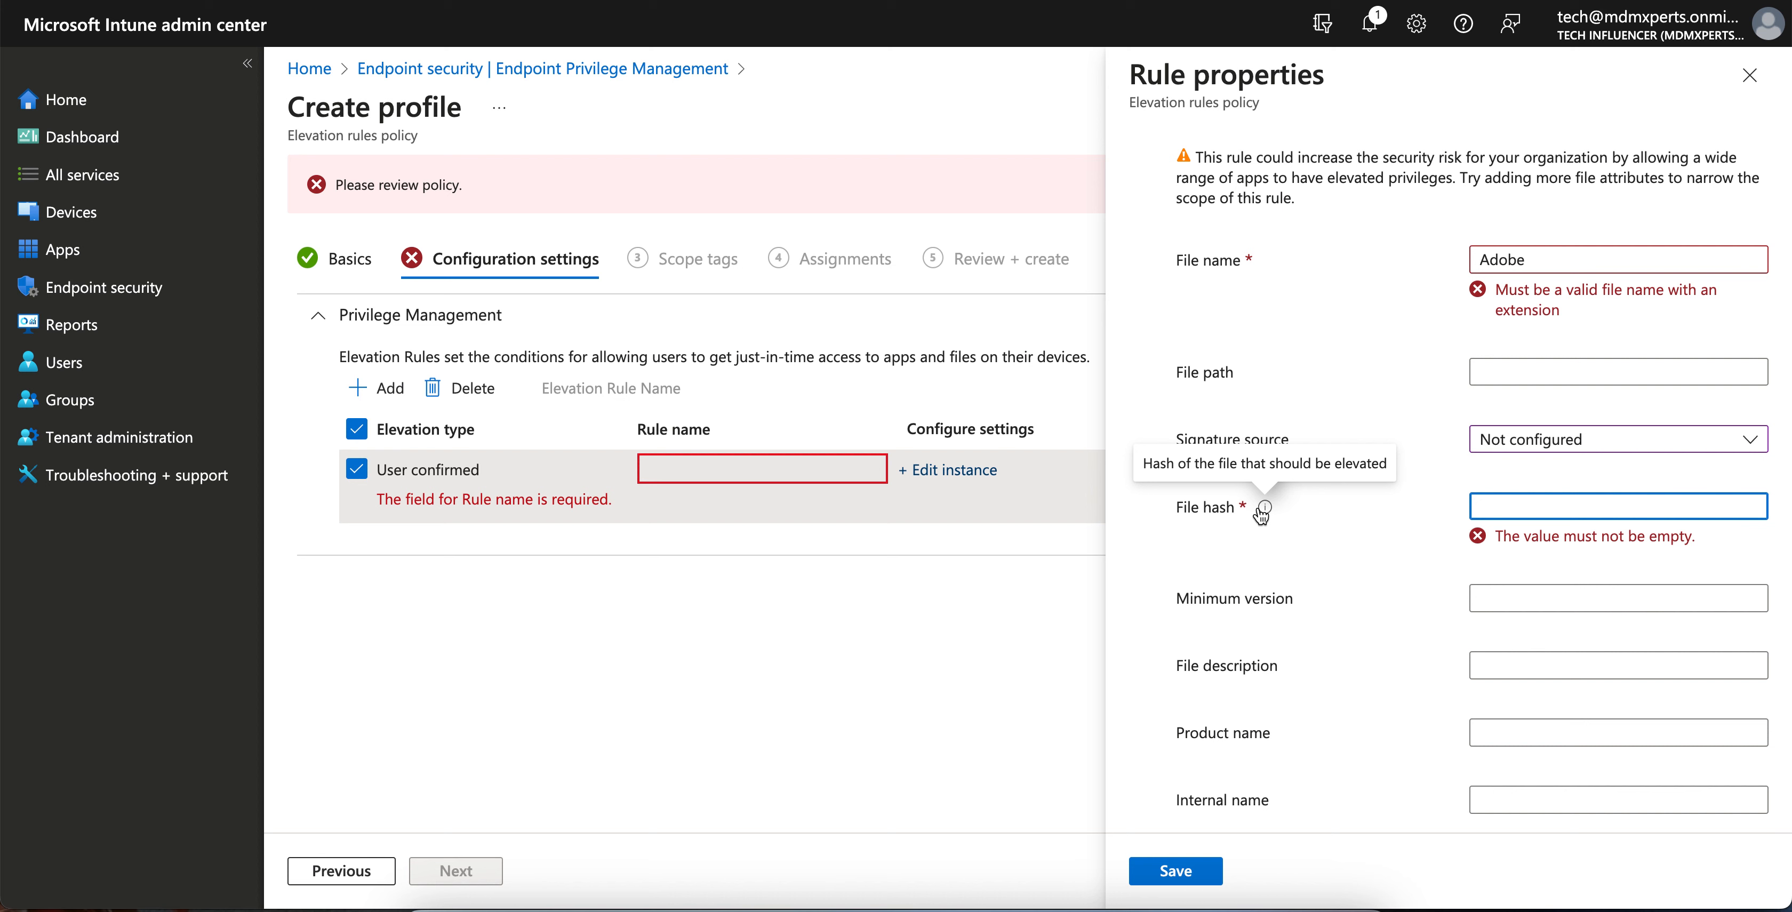
{"action": "left_click", "coordinate": [1545, 444]}
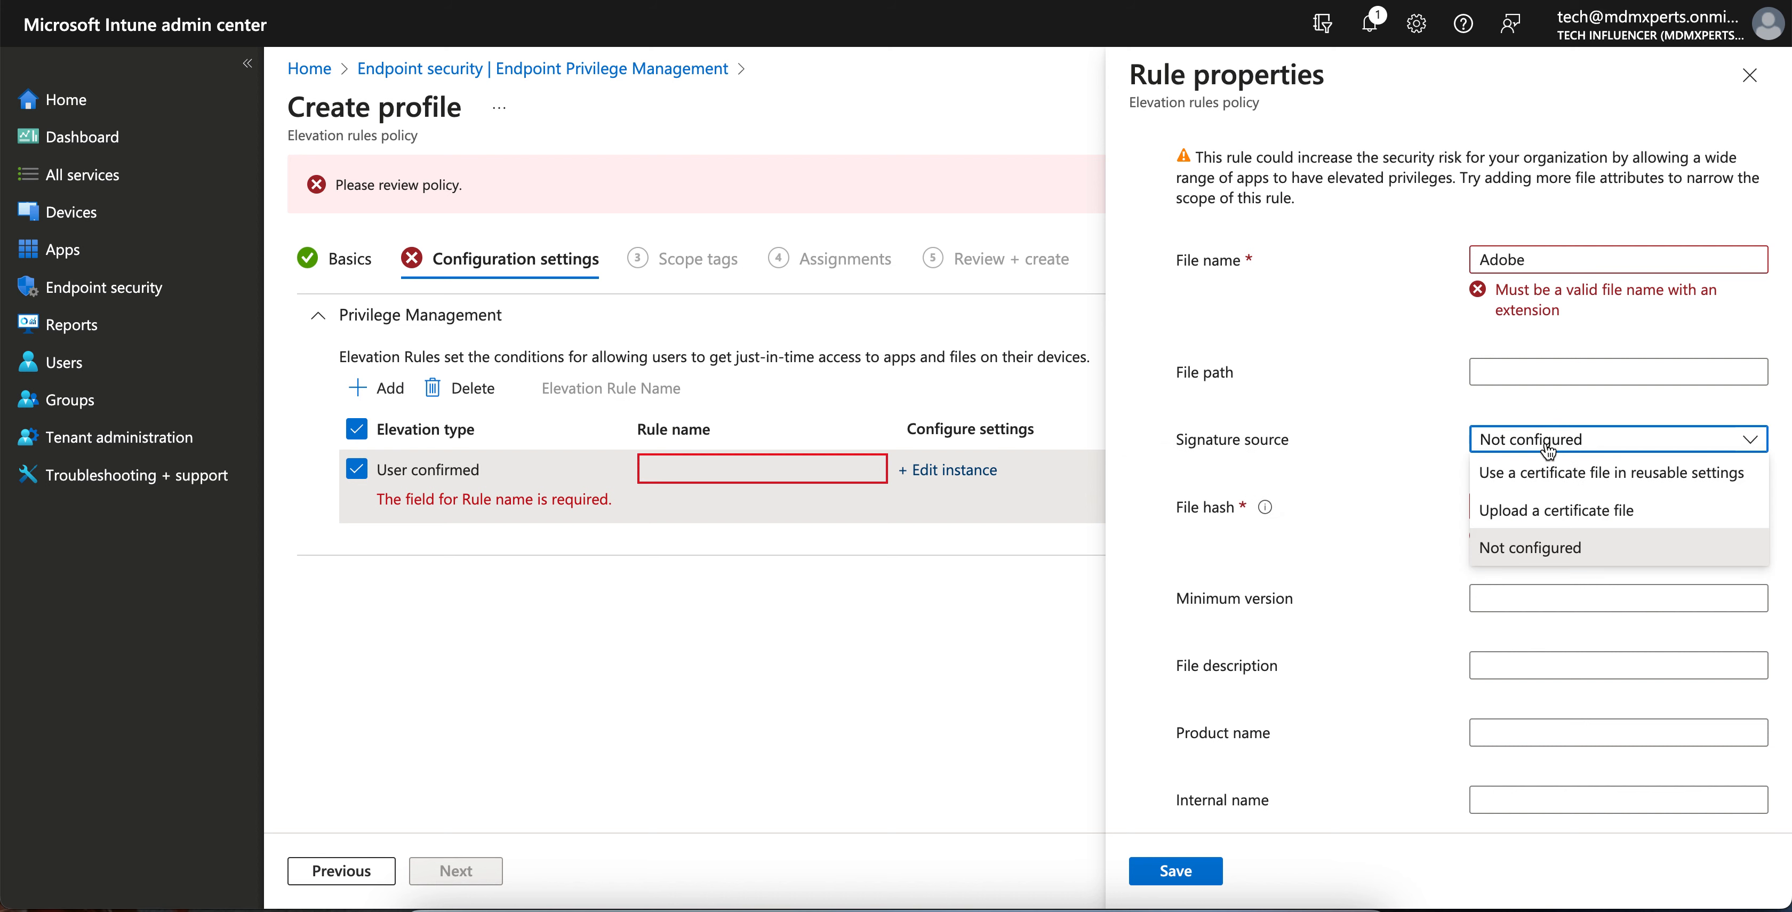
{"action": "left_click", "coordinate": [1567, 511]}
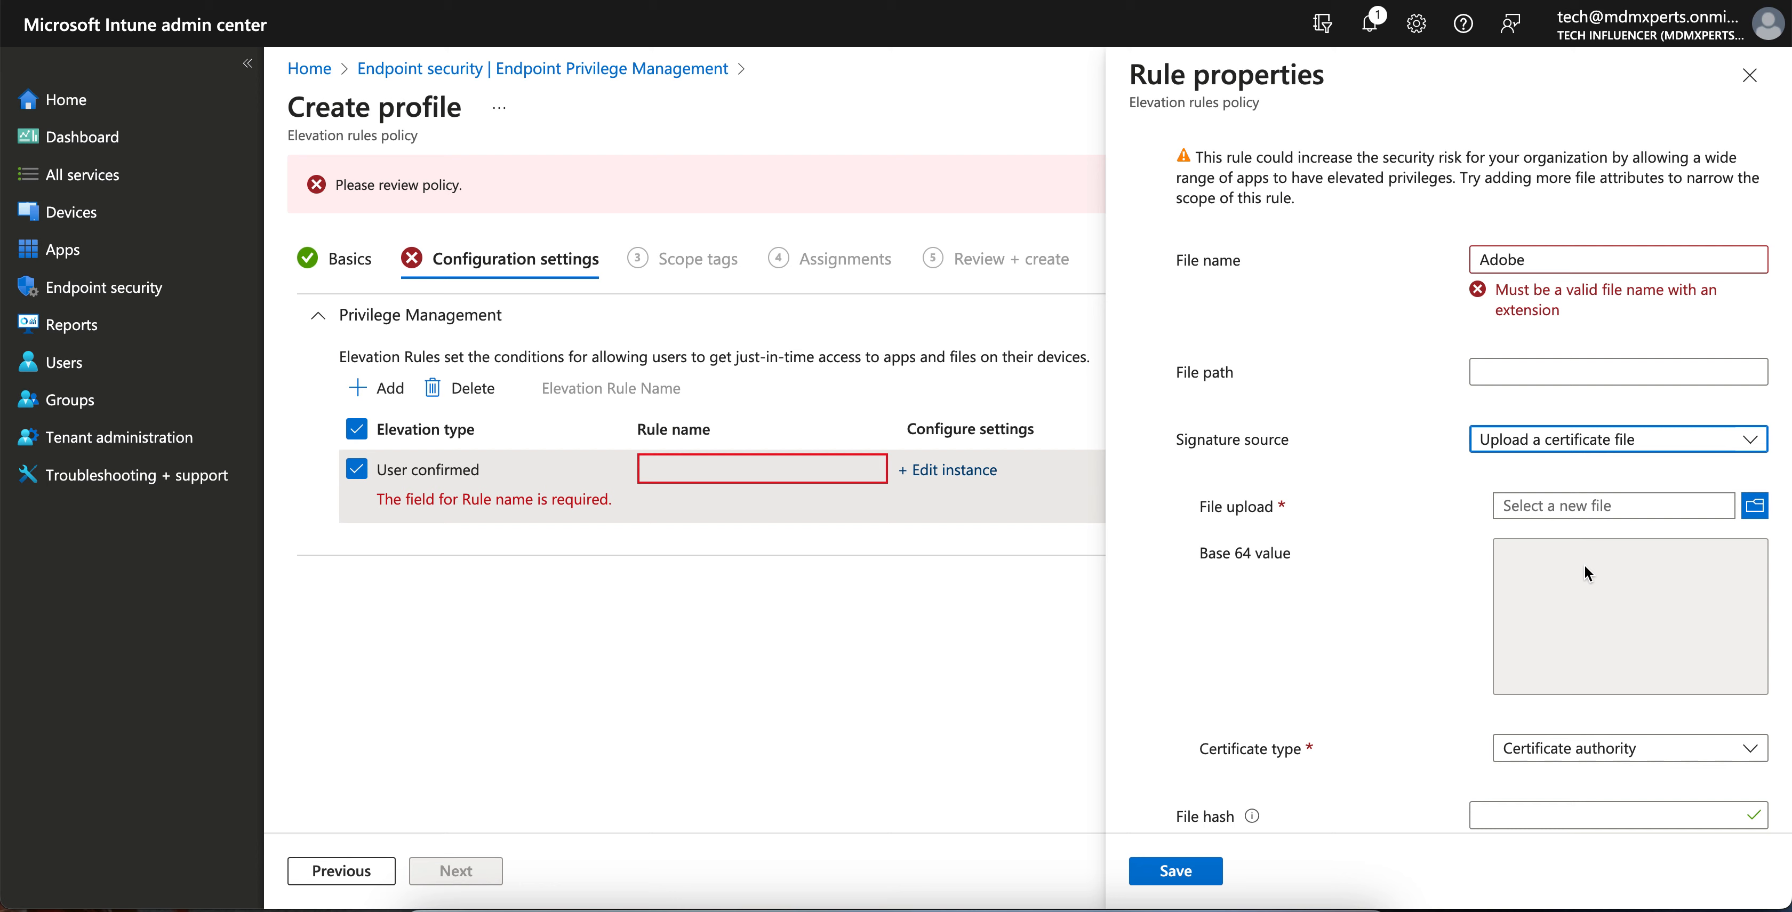
{"action": "scroll", "coordinate": [1583, 564], "scroll_direction": "down", "scroll_amount": 2}
{"action": "left_click", "coordinate": [1574, 594]}
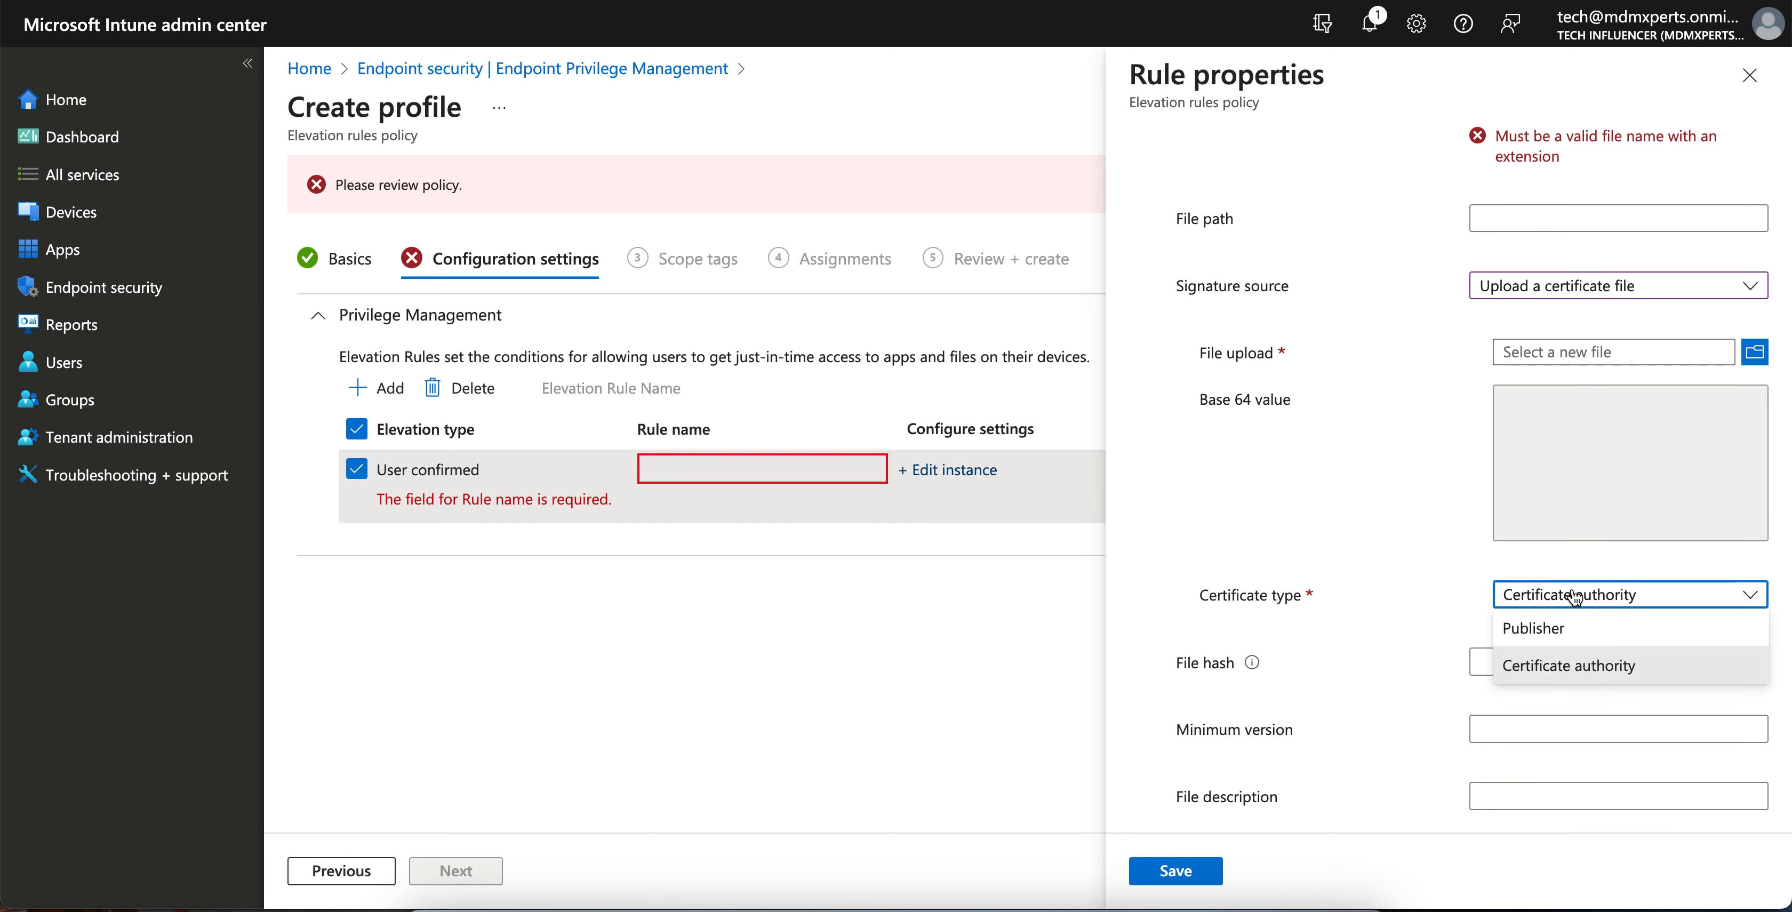
{"action": "left_click", "coordinate": [1549, 653]}
{"action": "left_click", "coordinate": [1550, 599]}
{"action": "left_click", "coordinate": [1554, 626]}
{"action": "left_click", "coordinate": [1560, 297]}
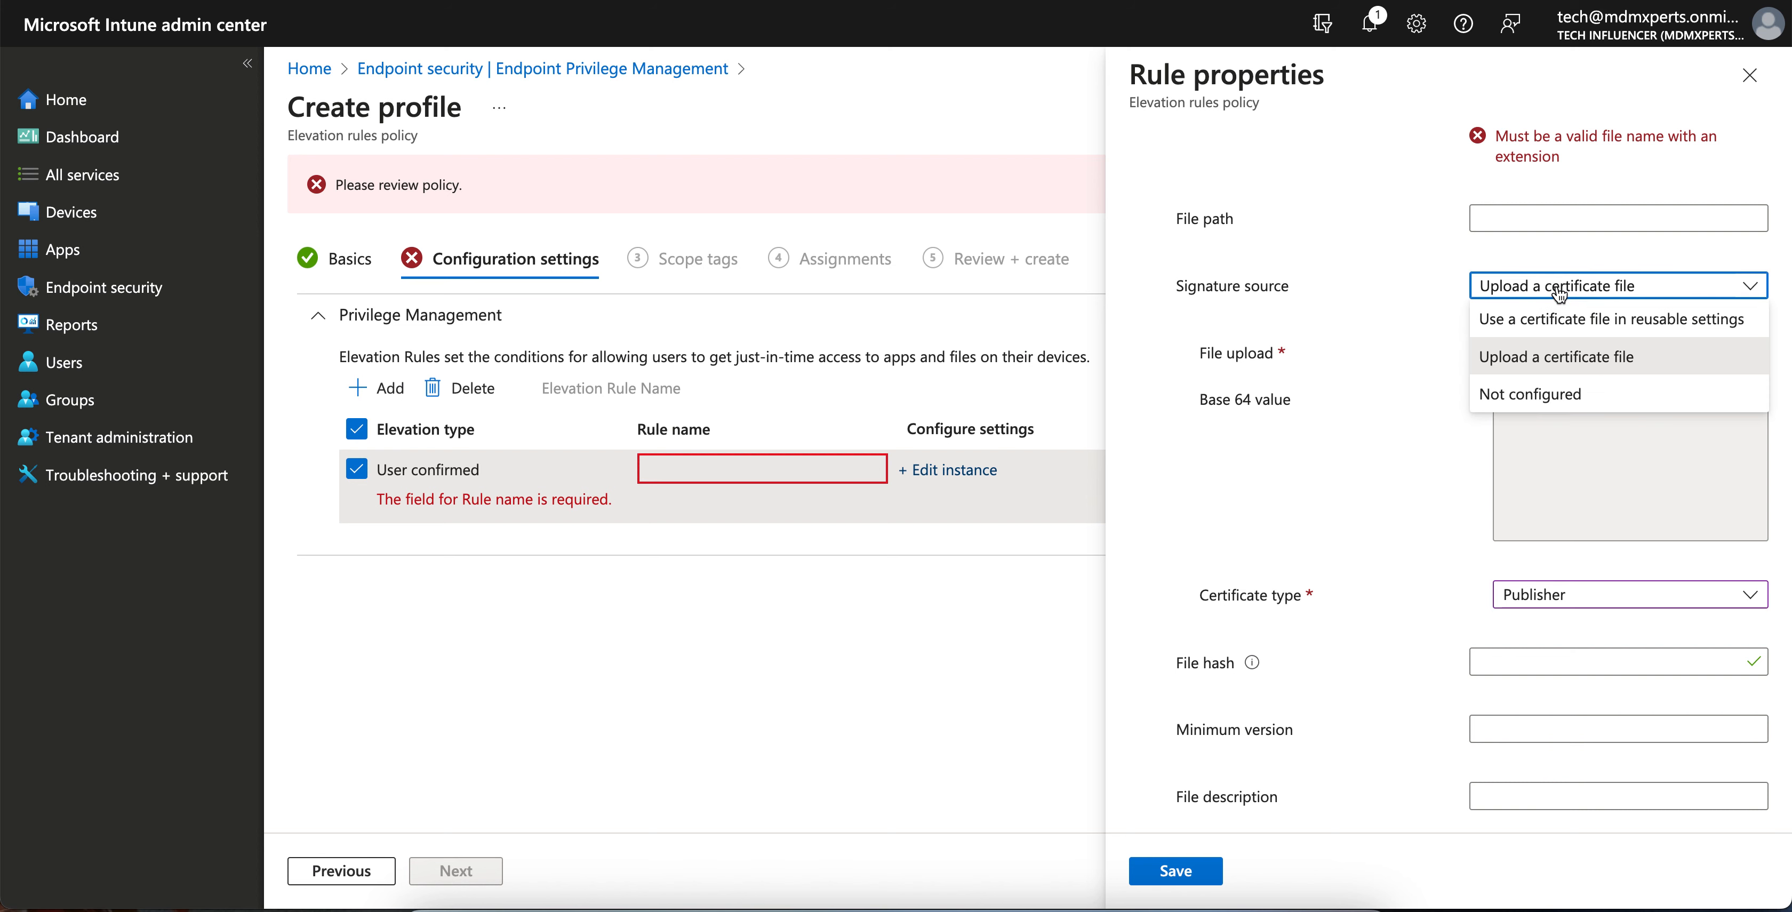
{"action": "left_click", "coordinate": [1673, 325]}
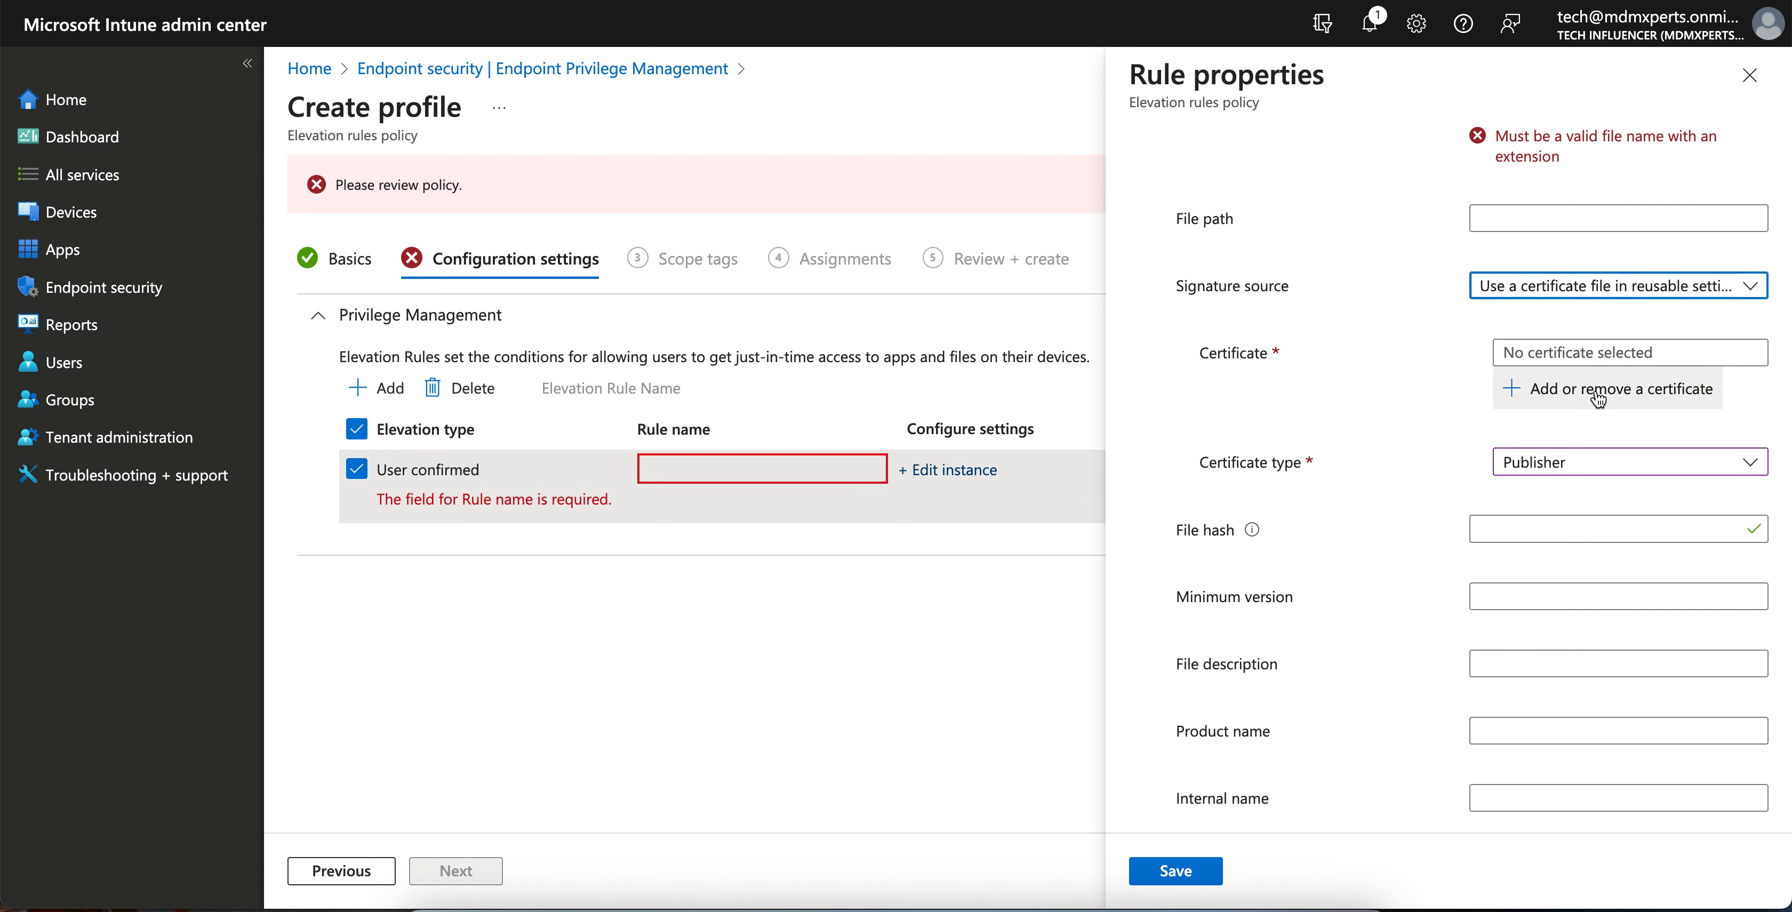
- Clear the Adobe file name, set certificate type to Certificate authority, and attempt to save
{"action": "scroll", "coordinate": [1584, 287], "scroll_direction": "up", "scroll_amount": 2}
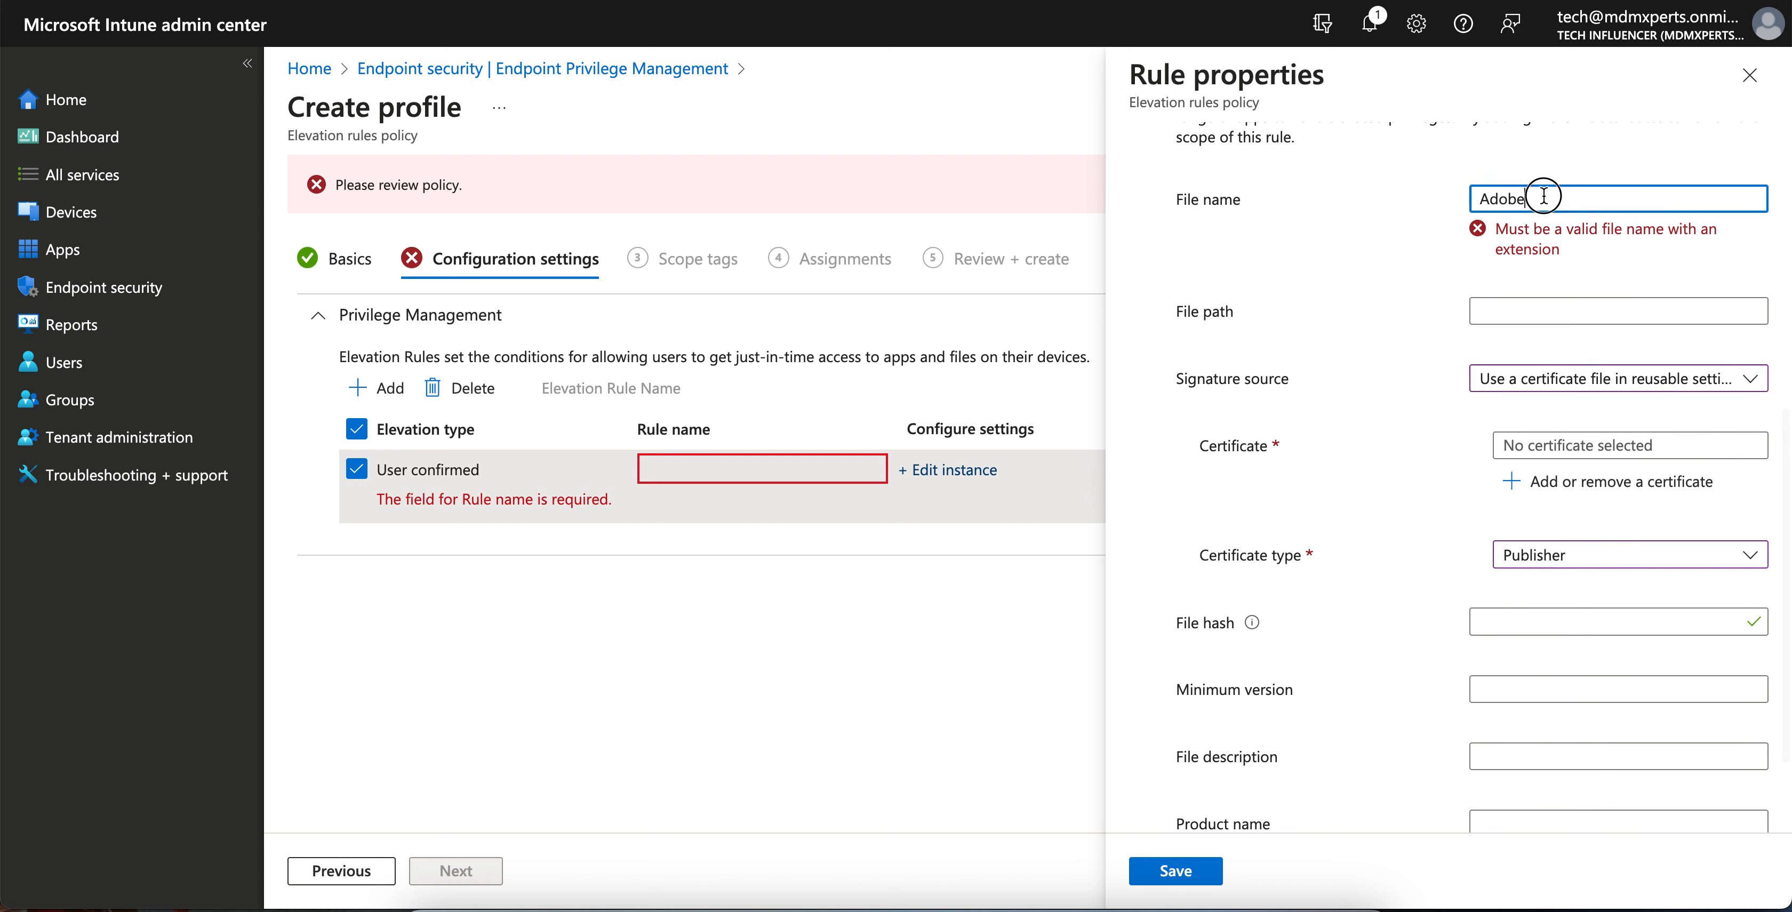
{"action": "left_click_drag", "start_coordinate": [1540, 197], "coordinate": [1416, 193]}
{"action": "key", "text": "BackSpace"}
{"action": "scroll", "coordinate": [1444, 223], "scroll_direction": "down", "scroll_amount": 1}
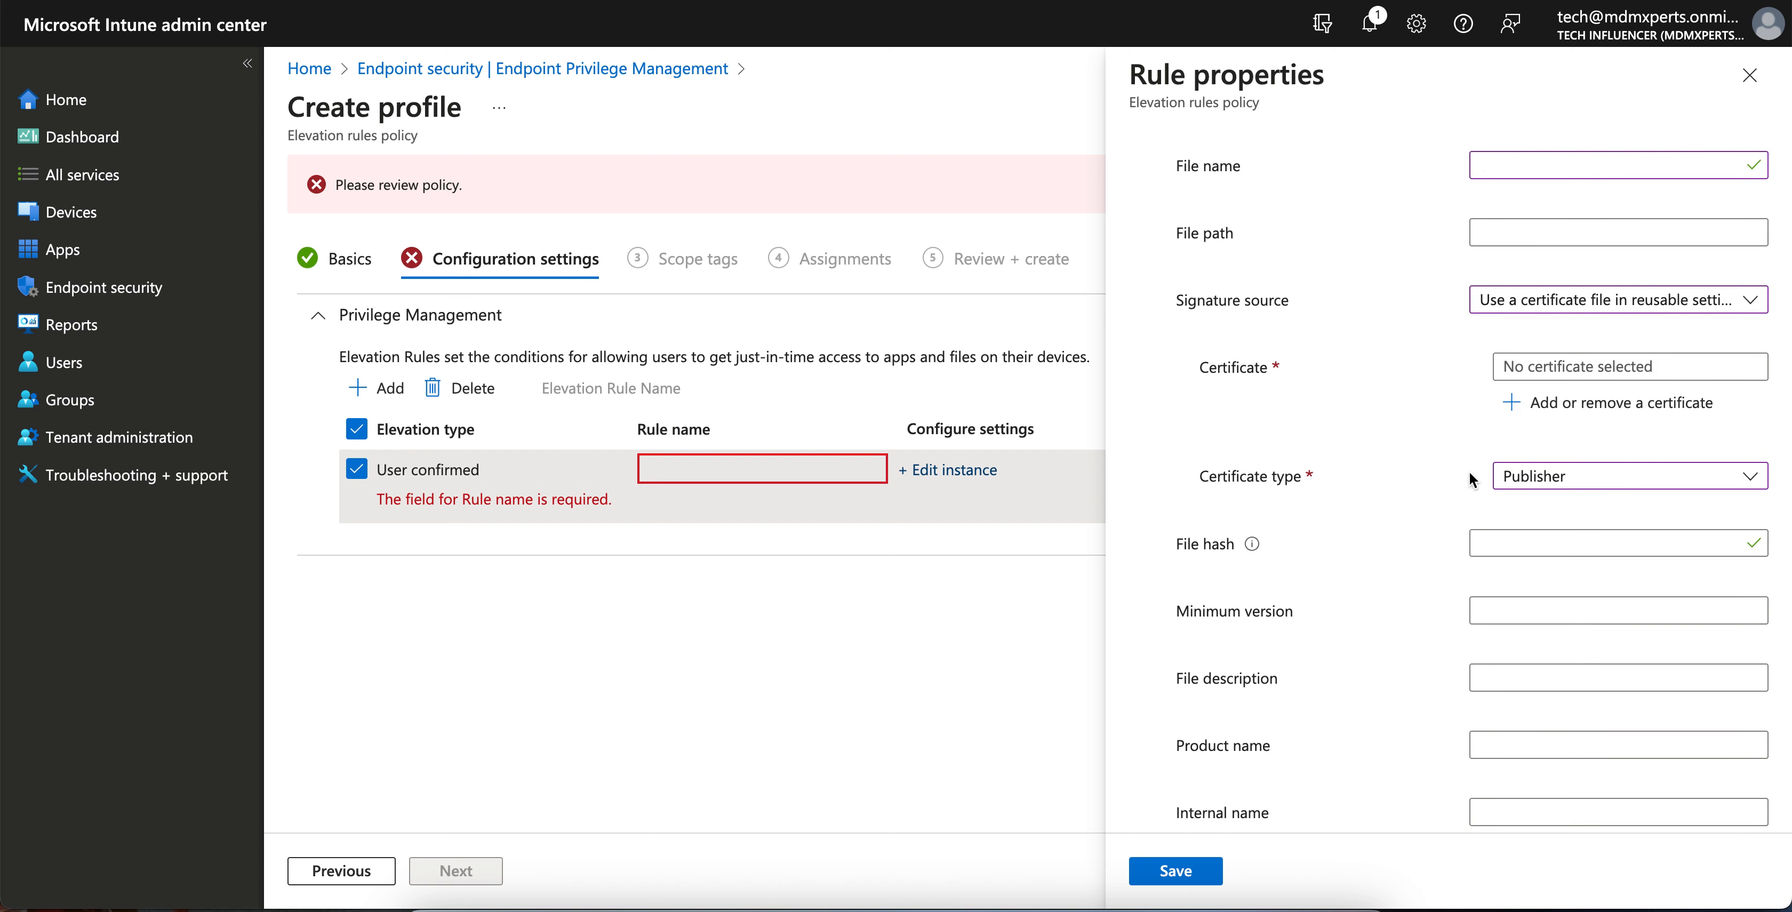
{"action": "scroll", "coordinate": [1475, 483], "scroll_direction": "down", "scroll_amount": 1}
{"action": "left_click", "coordinate": [1549, 426]}
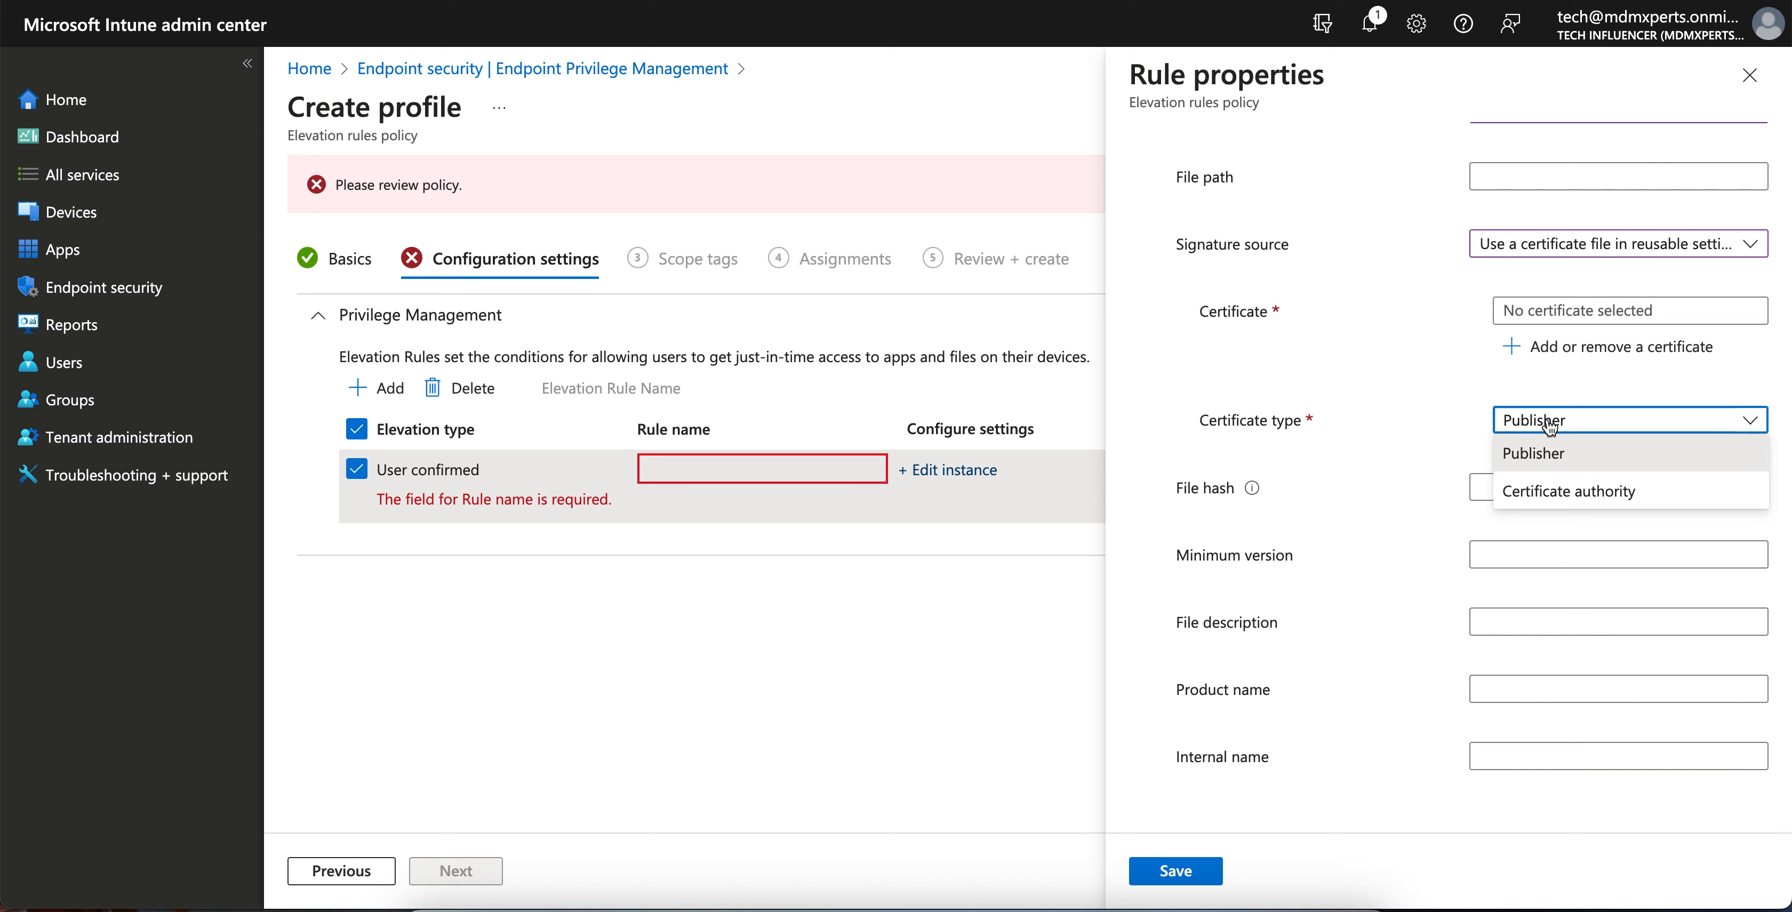
{"action": "left_click", "coordinate": [1550, 490]}
{"action": "left_click", "coordinate": [1200, 876]}
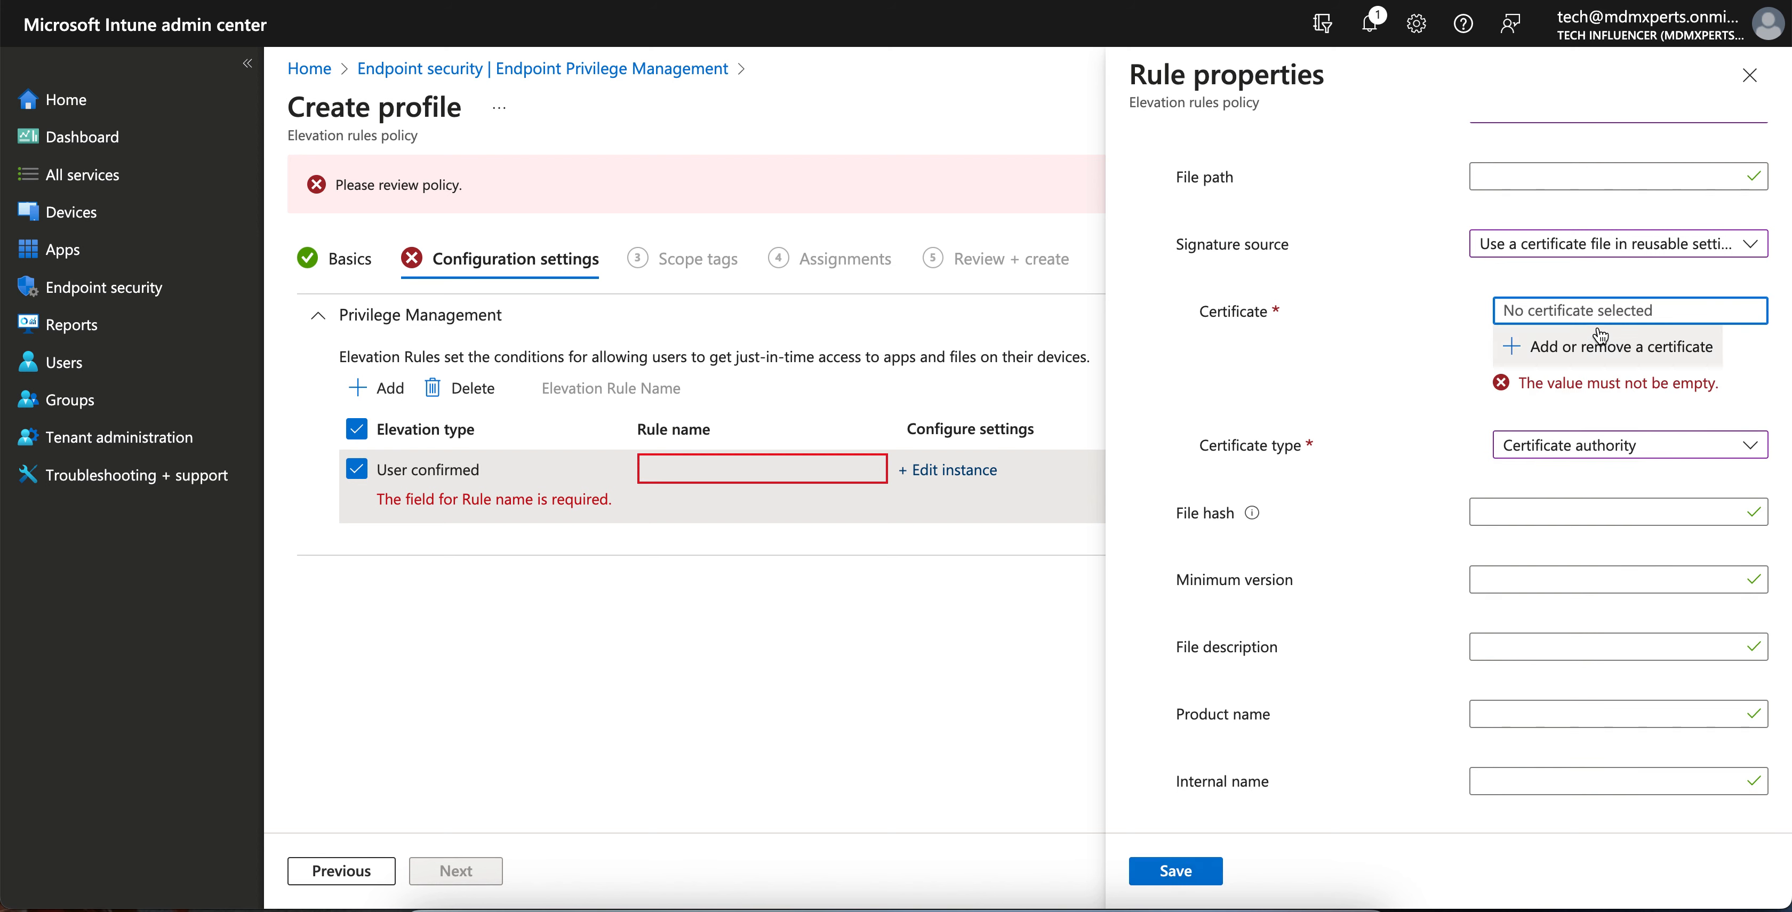
- Check the reusable certificate picker, which is empty, and close it
{"action": "left_click", "coordinate": [1594, 347]}
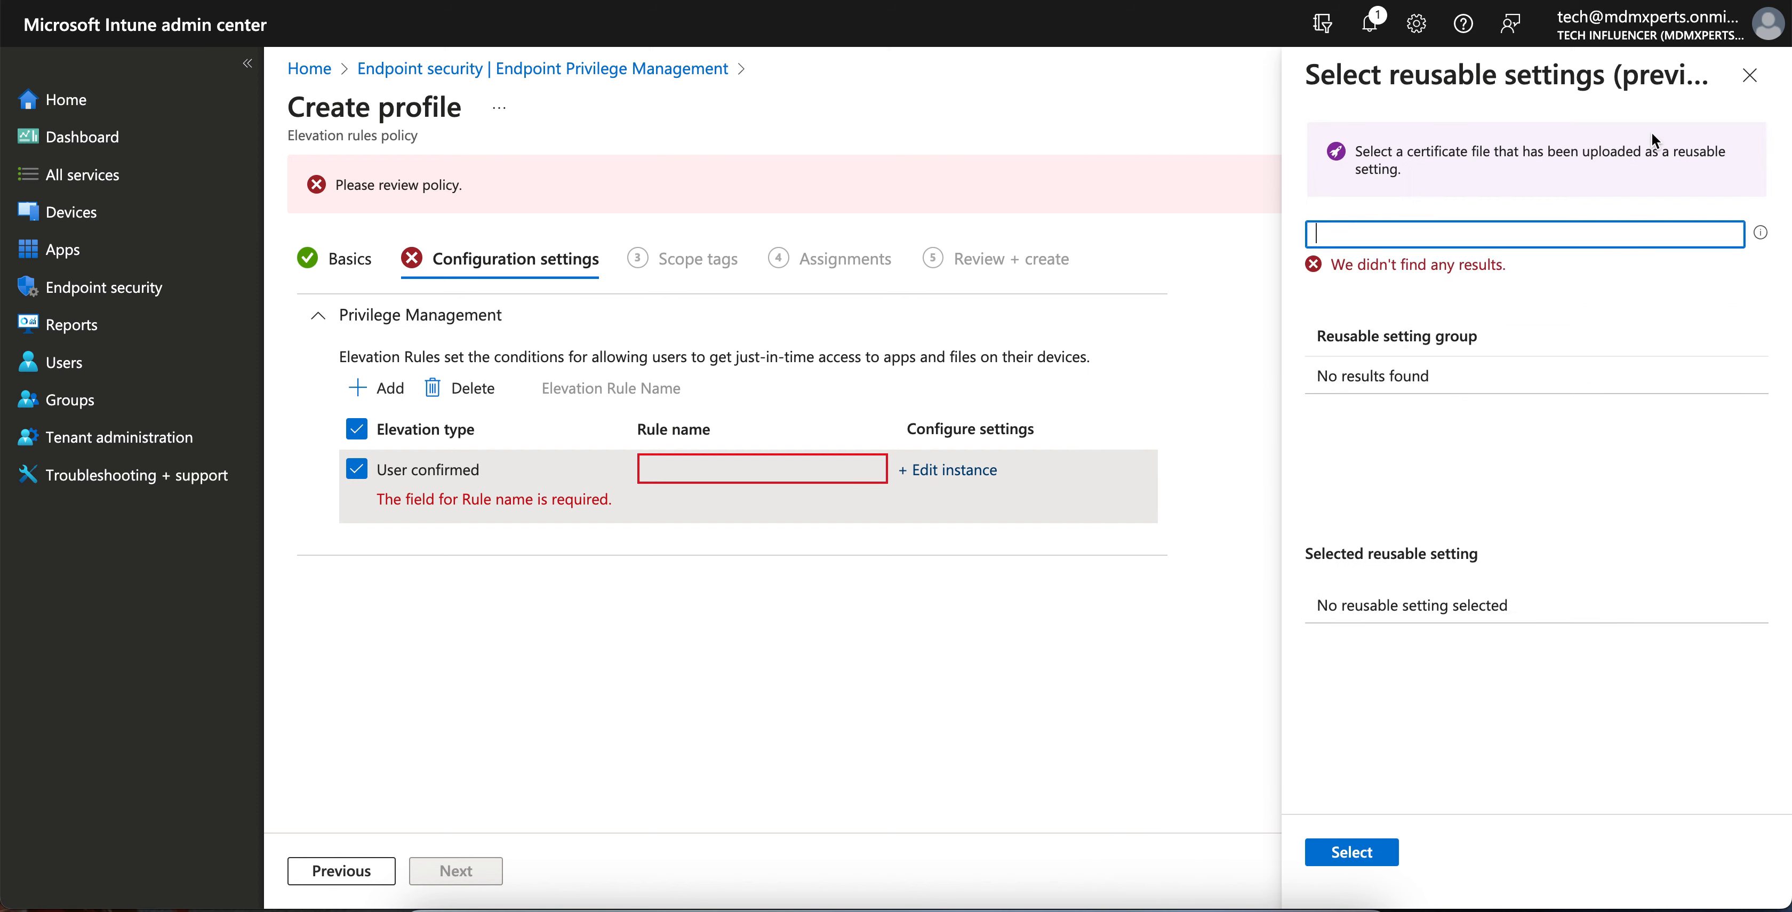
{"action": "left_click", "coordinate": [1749, 76]}
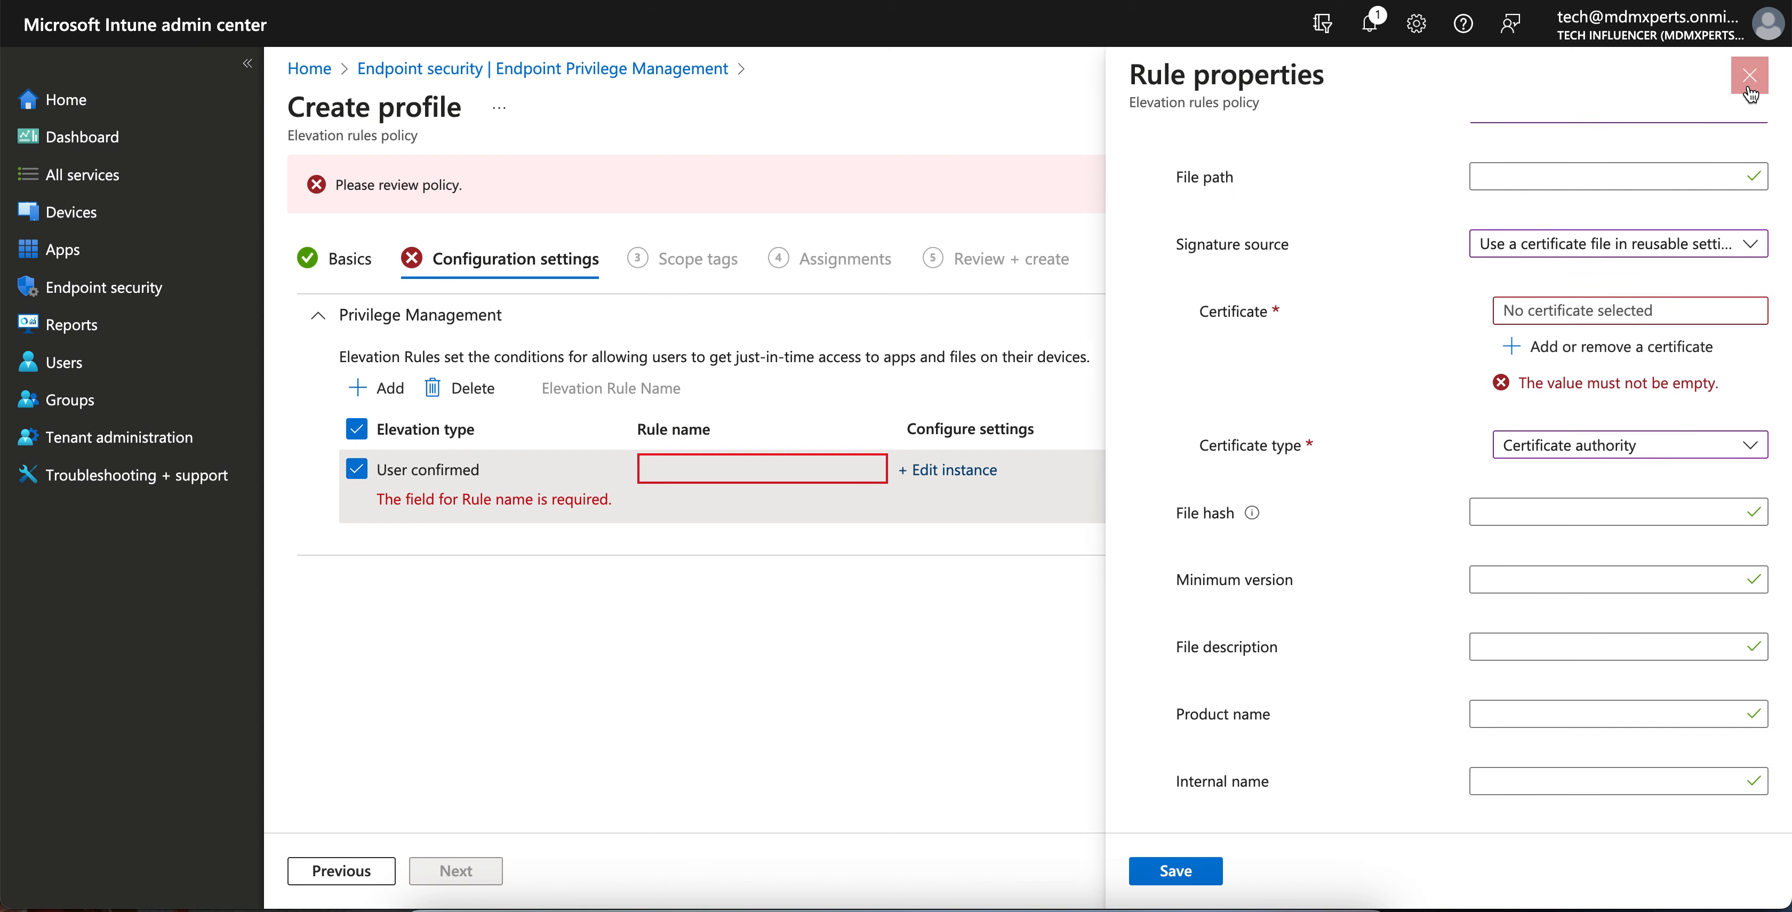
{"action": "scroll", "coordinate": [1451, 261], "scroll_direction": "up", "scroll_amount": 5}
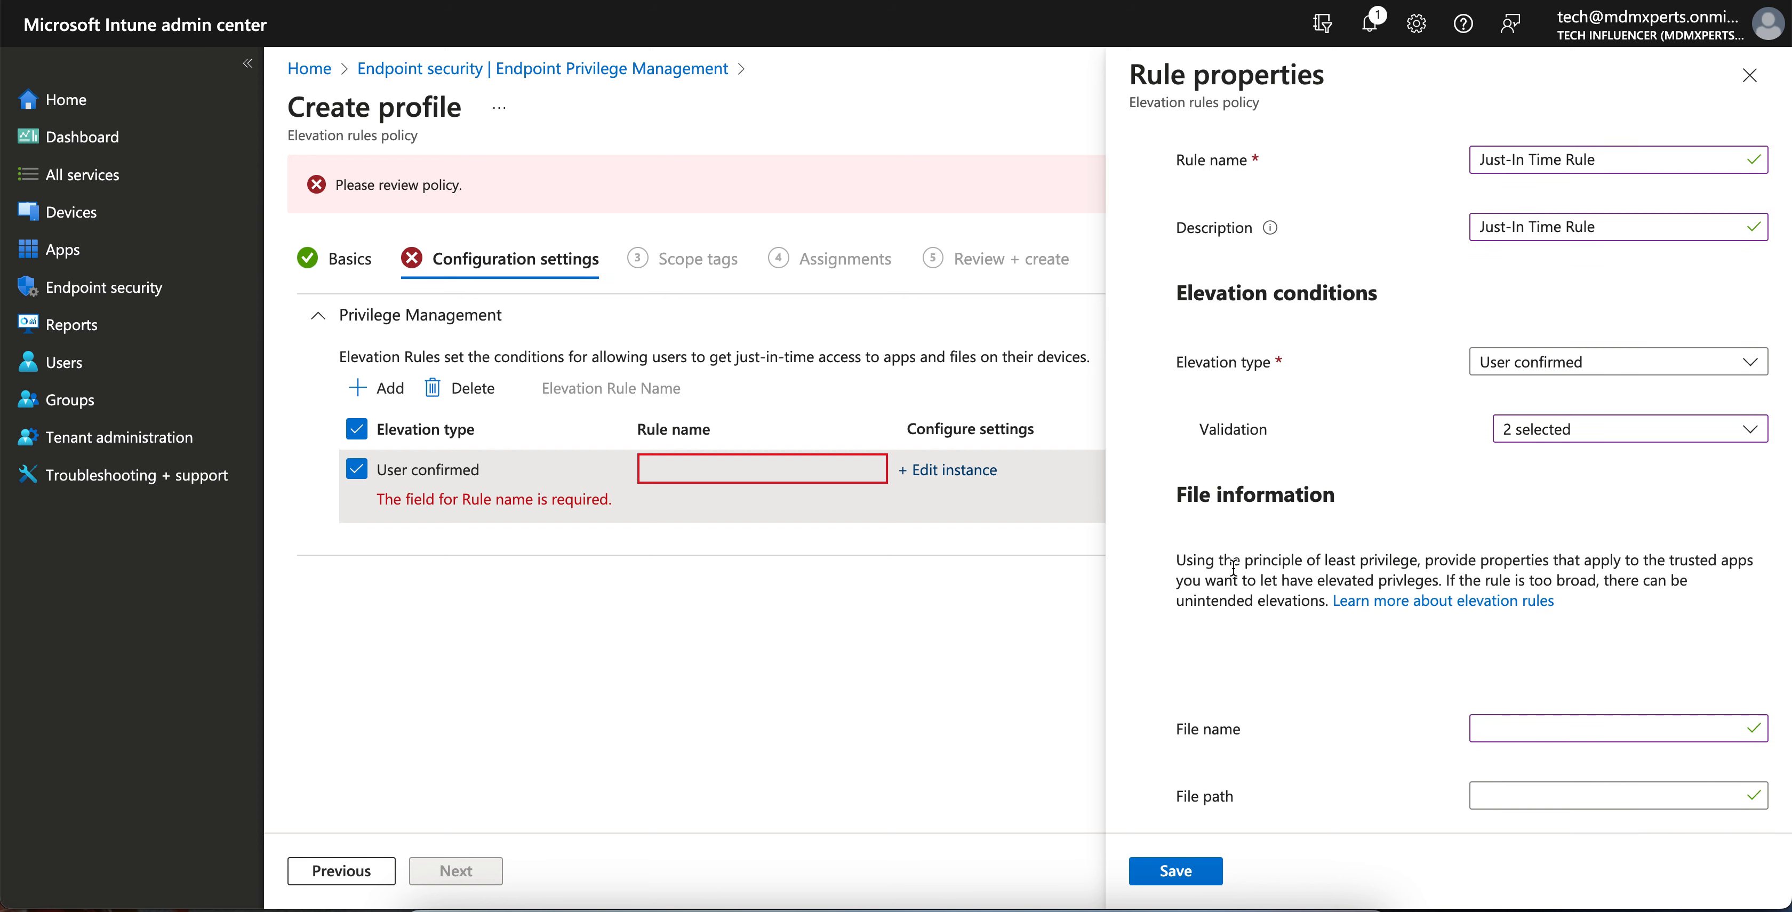
{"action": "scroll", "coordinate": [1320, 740], "scroll_direction": "down", "scroll_amount": 5}
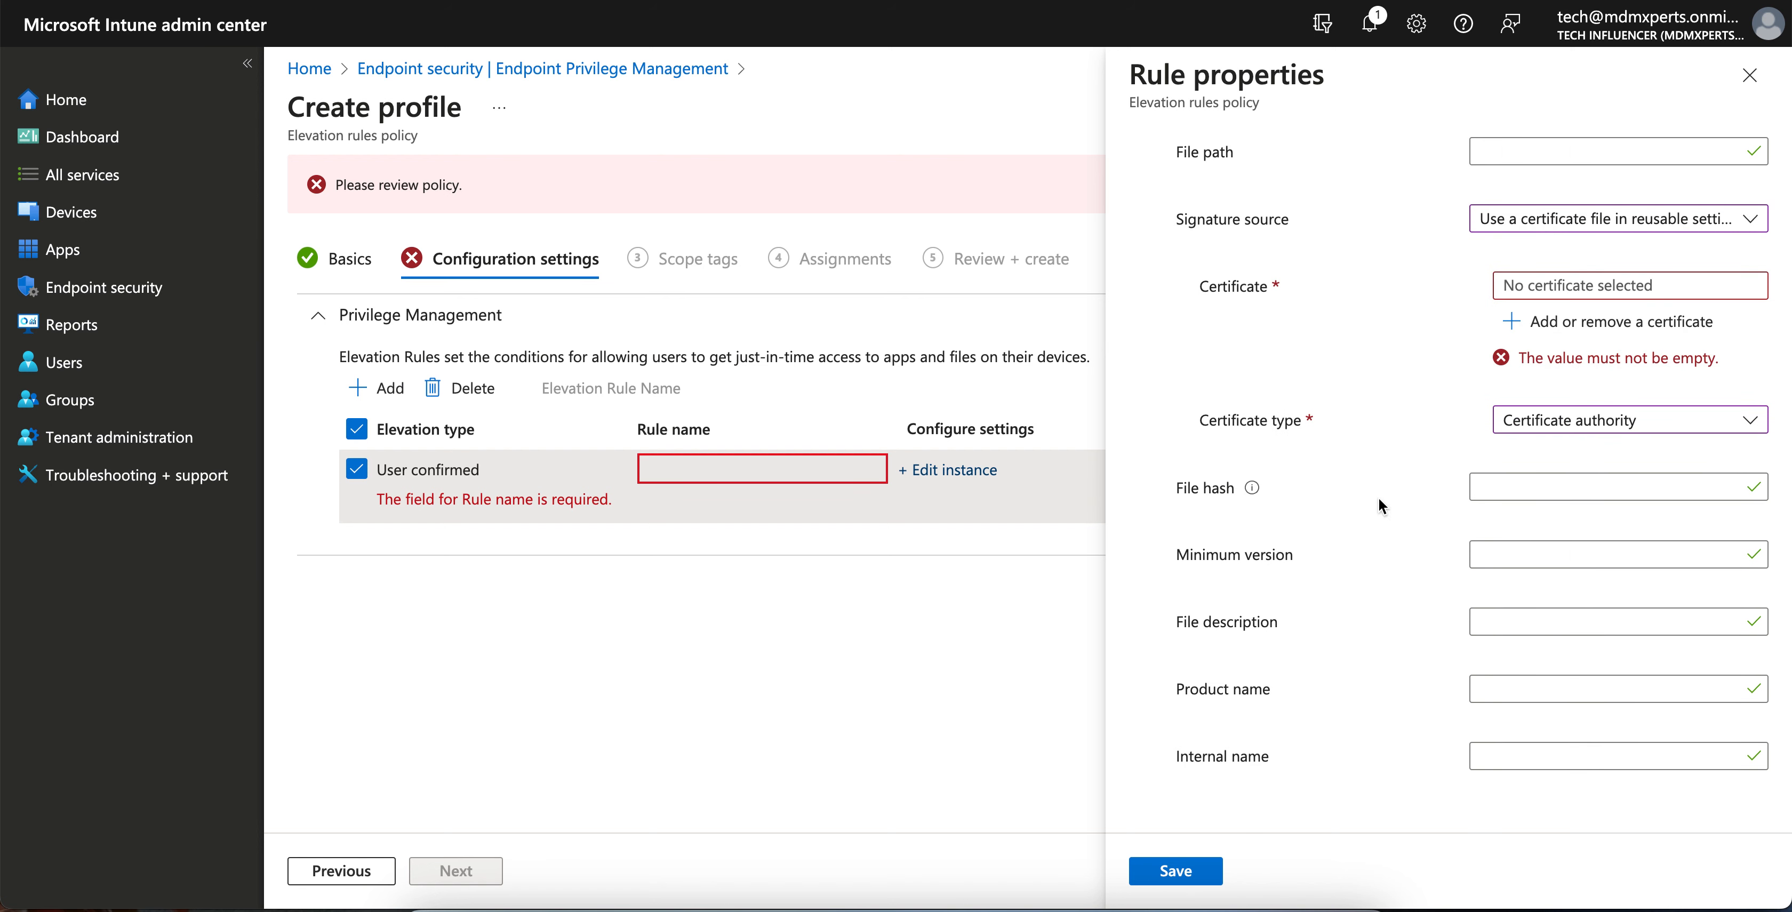
{"action": "scroll", "coordinate": [1381, 465], "scroll_direction": "up", "scroll_amount": 5}
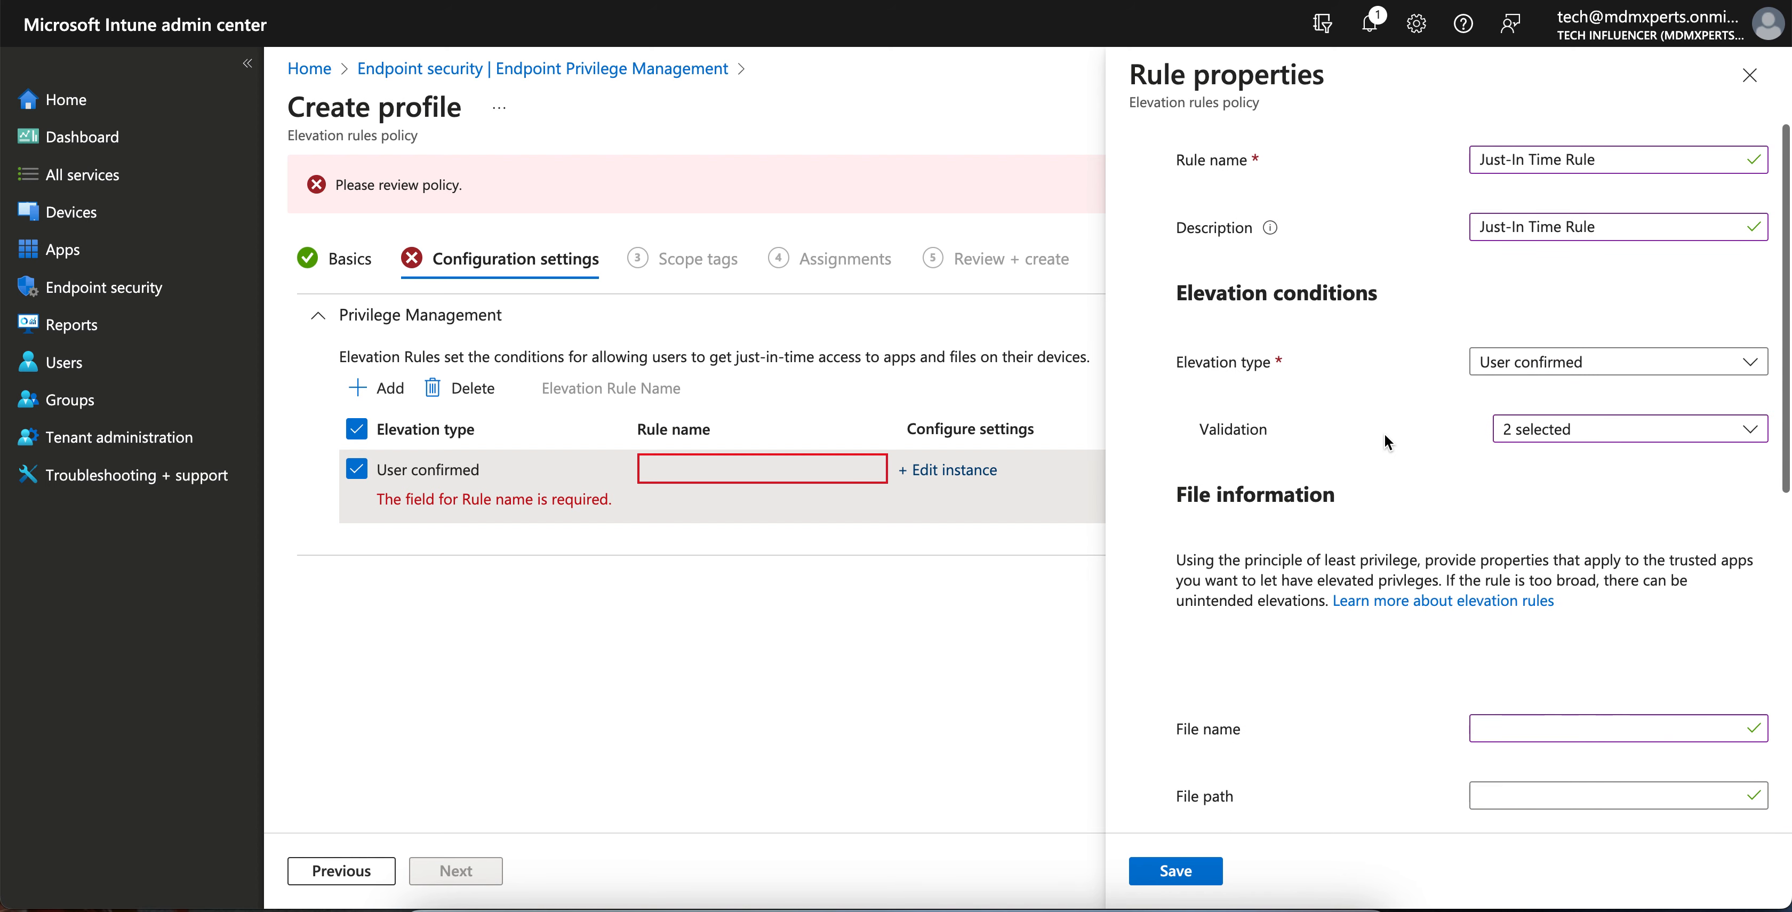
- Discard the rule and profile, refresh the EPM policies list, and widen the Policy name column
{"action": "left_click", "coordinate": [1750, 74]}
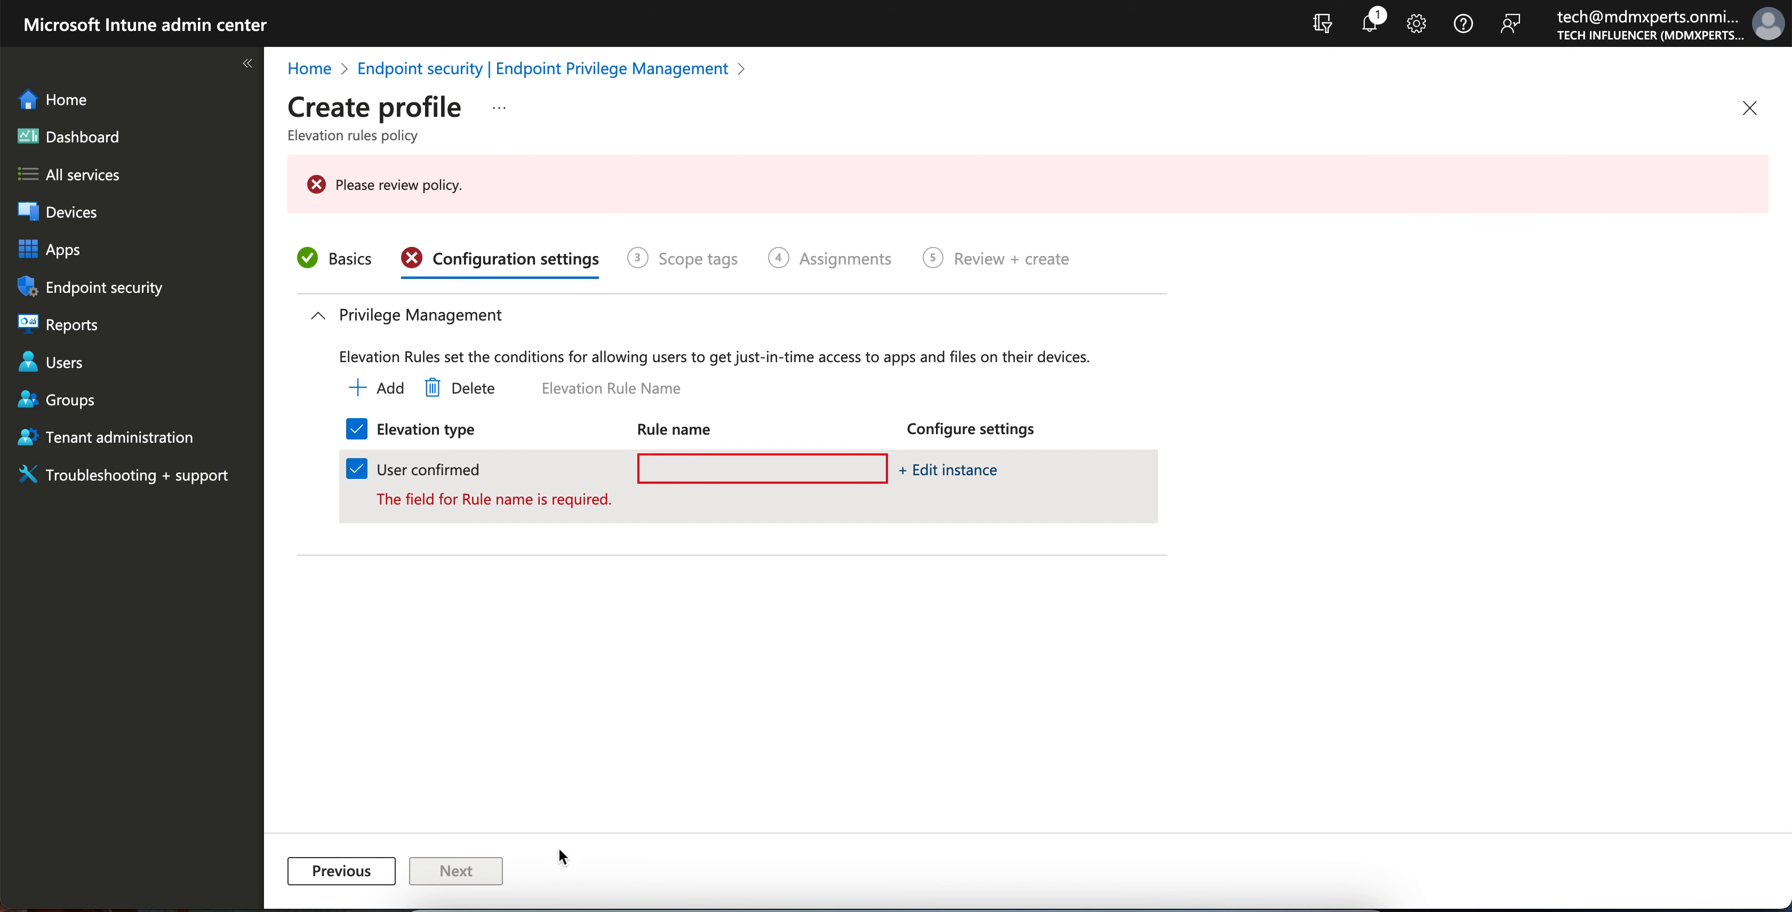
{"action": "left_click", "coordinate": [1748, 108]}
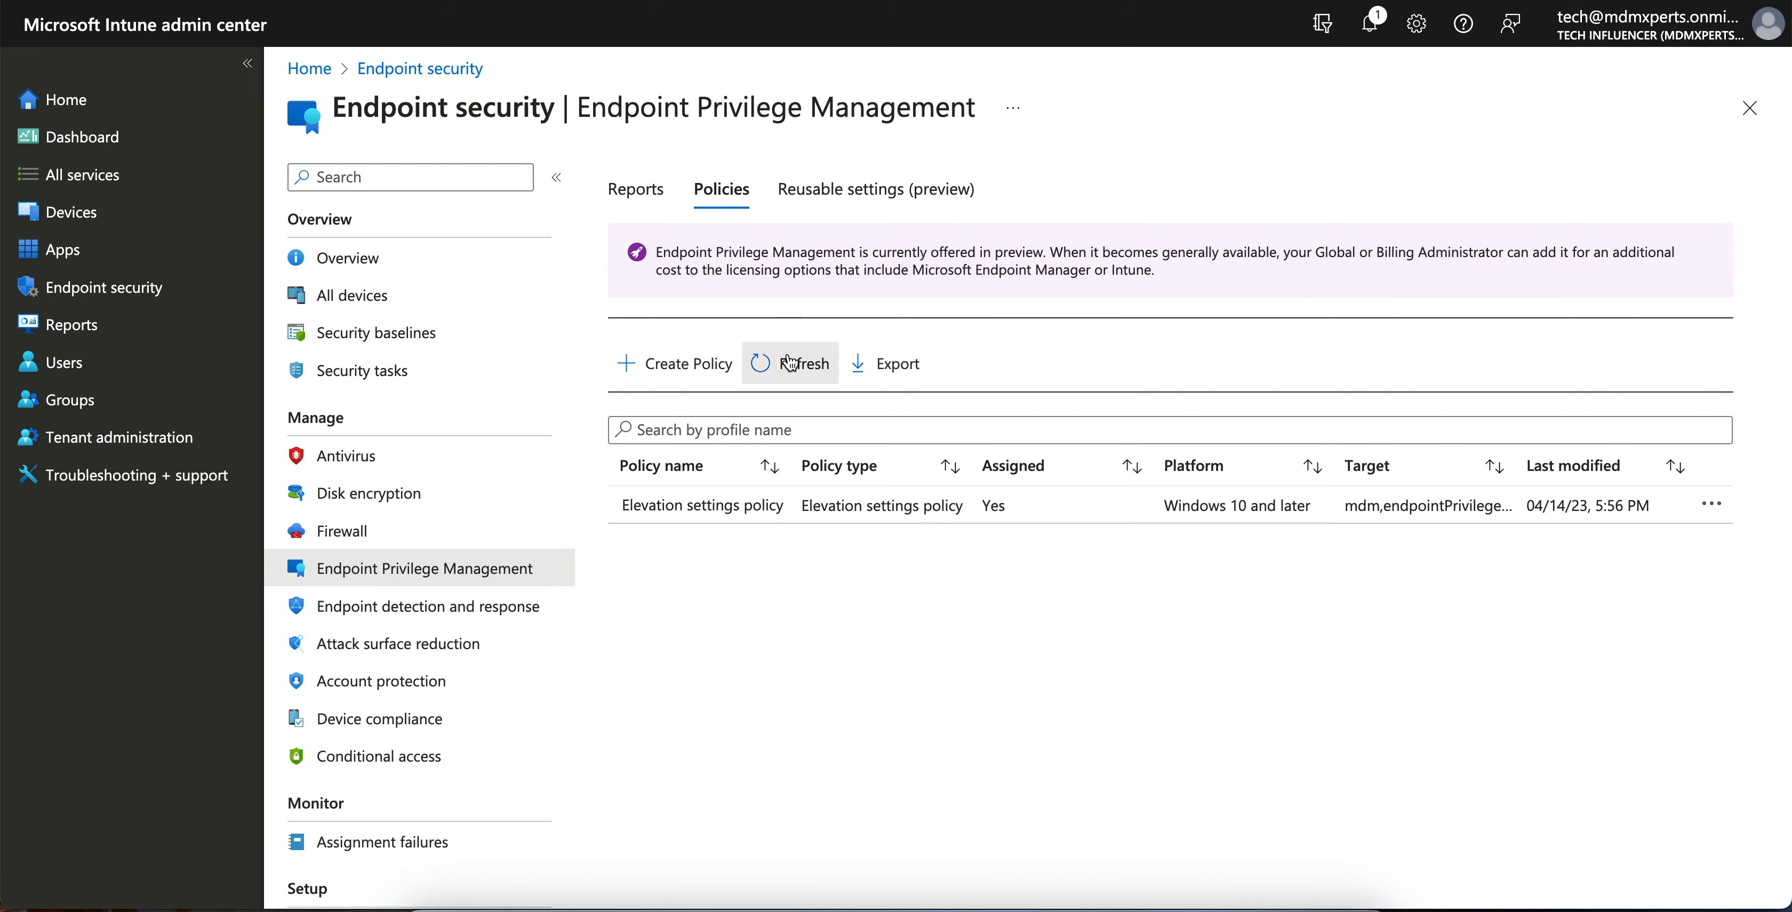
{"action": "left_click", "coordinate": [791, 365]}
{"action": "left_click_drag", "start_coordinate": [790, 460], "coordinate": [851, 461]}
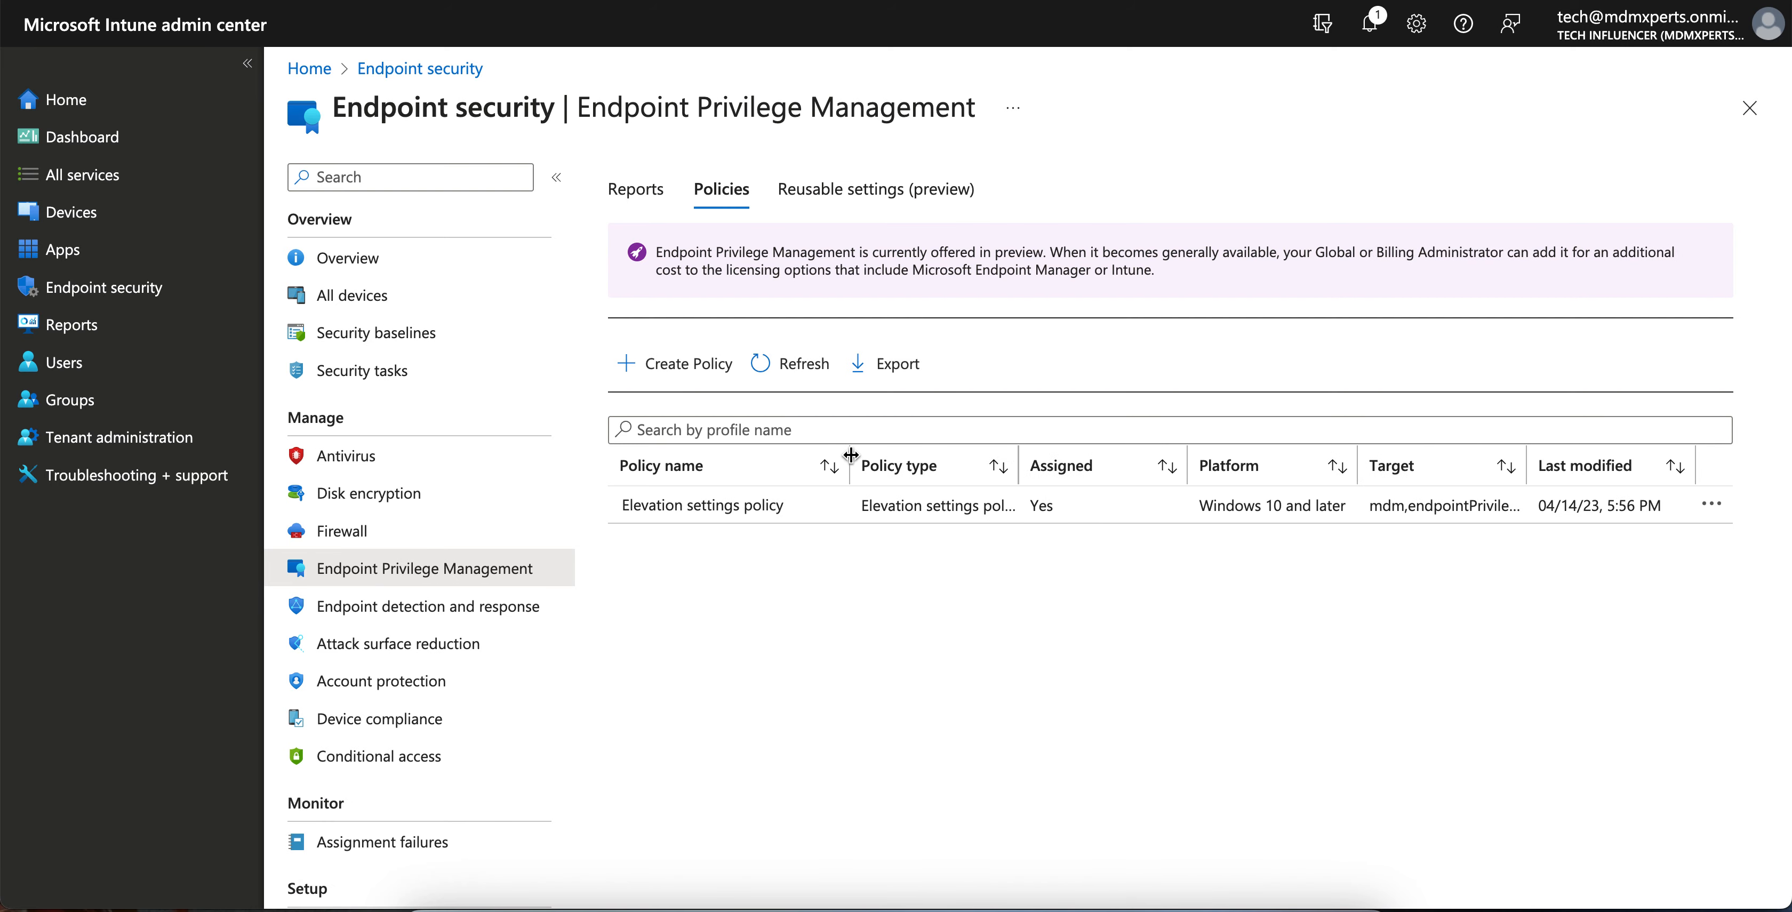